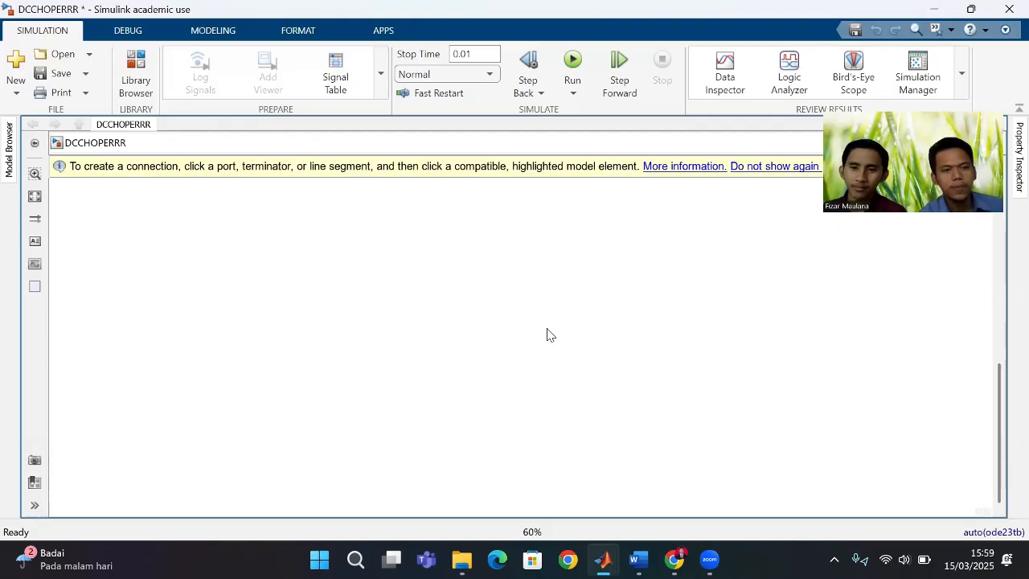
Add a Pulse Generator block from Simulink/Sources to the empty model area and enlarge it slightly
double_click(410, 293)
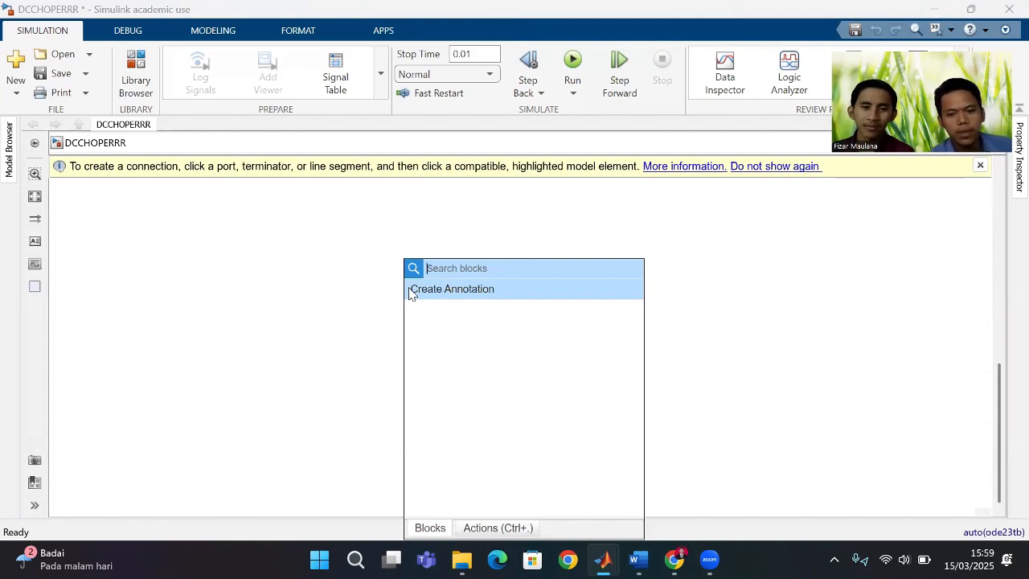
text(ge)
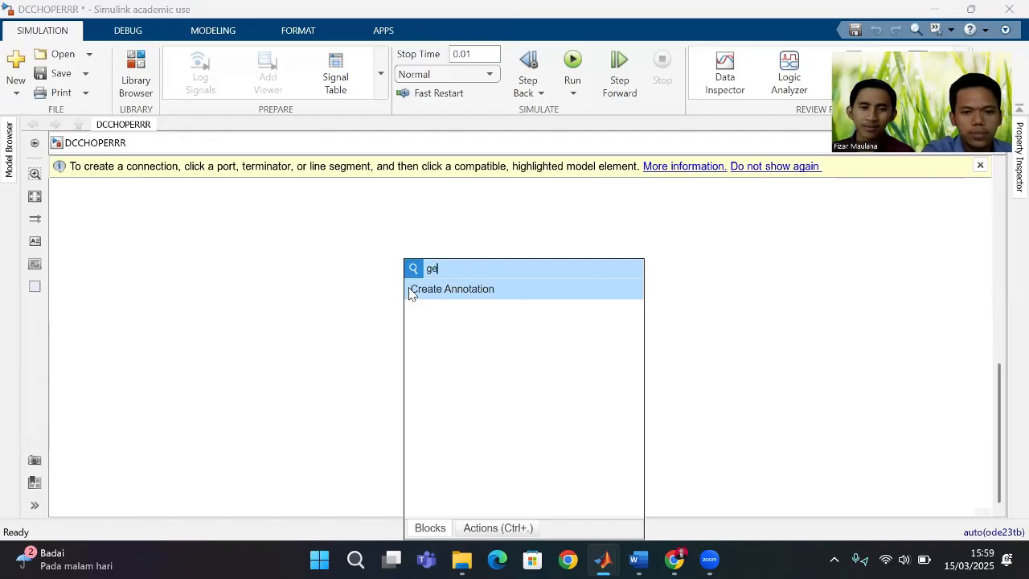
text(nera)
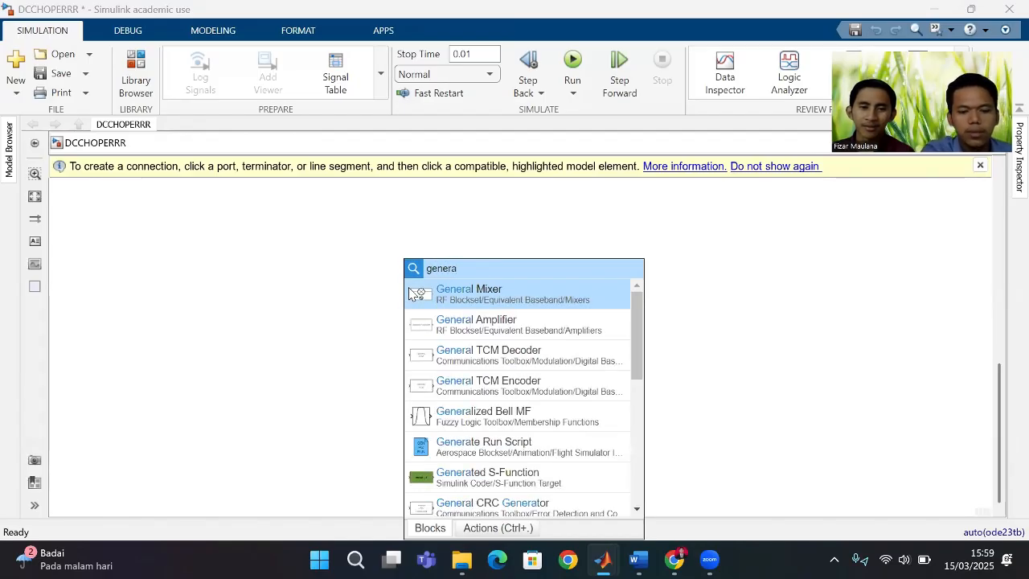
text(l)
key(BackSpace)
text(tor)
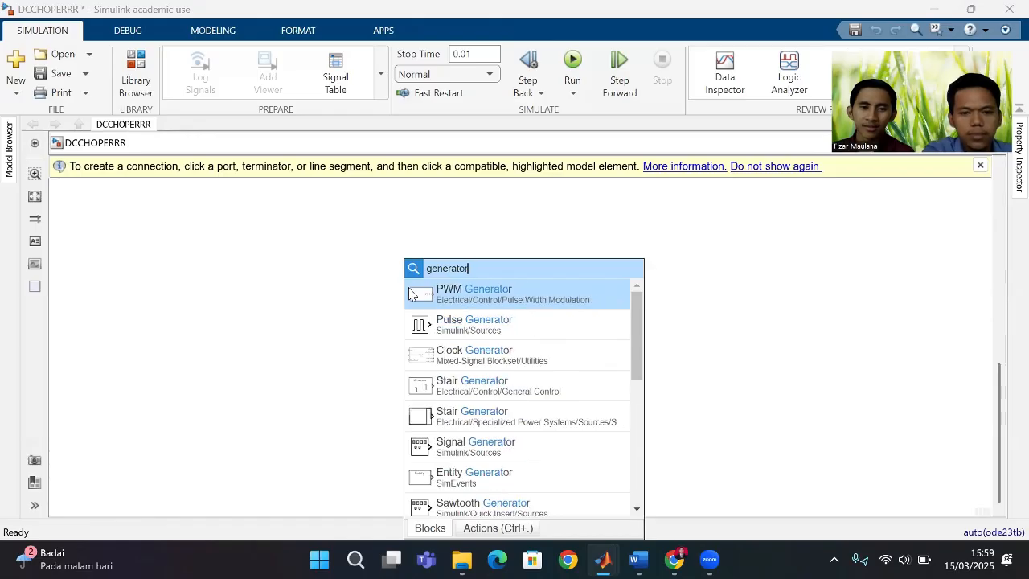
click(474, 325)
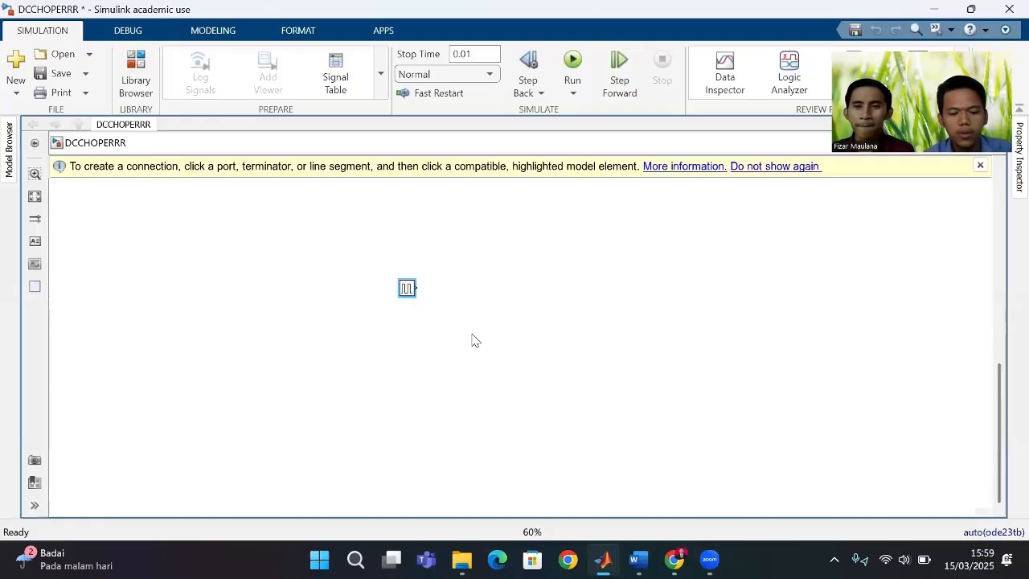
scroll(430, 315, up, 3)
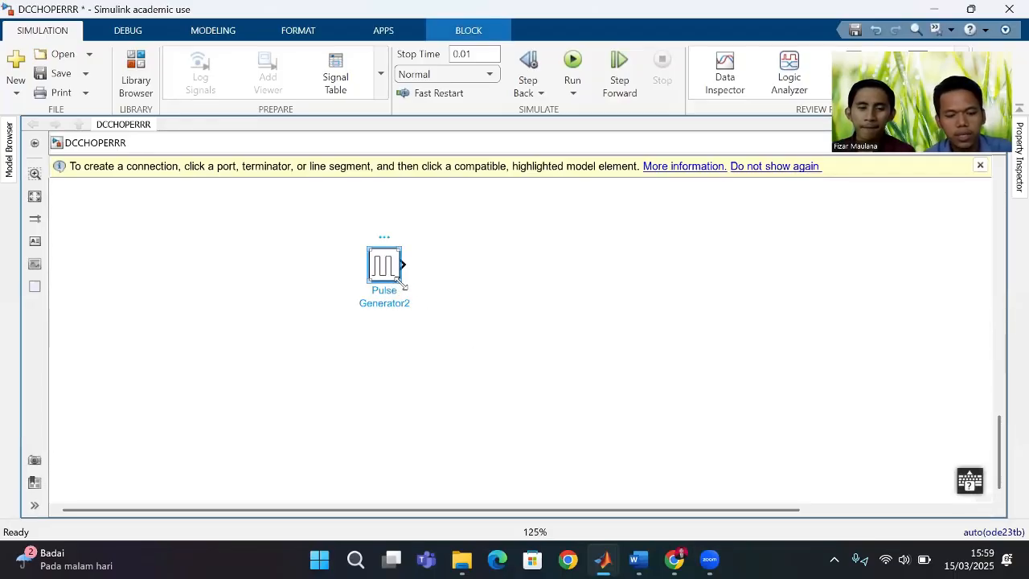
mouse_move(401, 283)
mouse_down()
mouse_move(418, 295)
mouse_move(408, 290)
mouse_up()
click(502, 324)
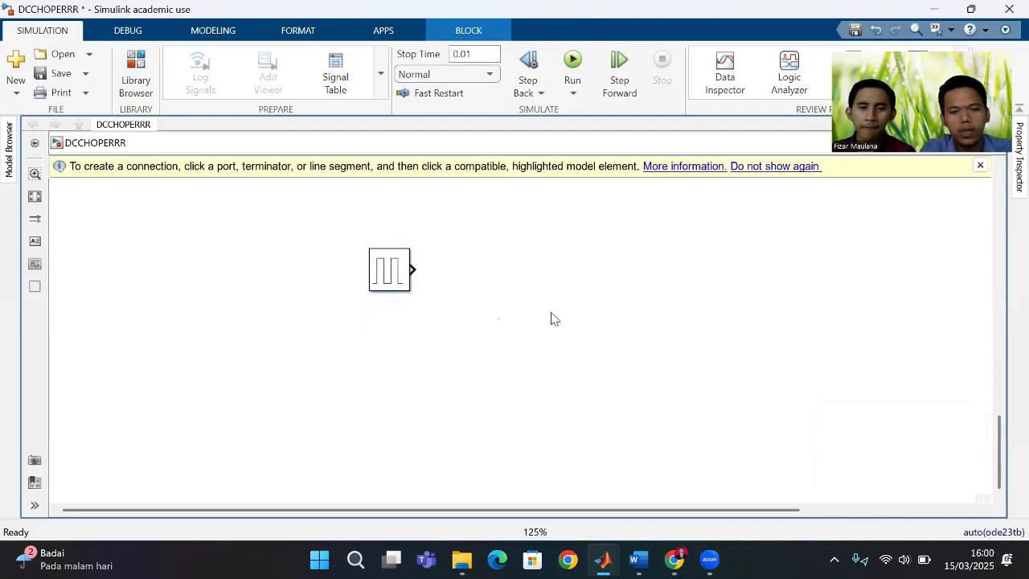
Add the Specialized Power Systems Mosfet block and place it below and to the right of the Pulse Generator
double_click(551, 318)
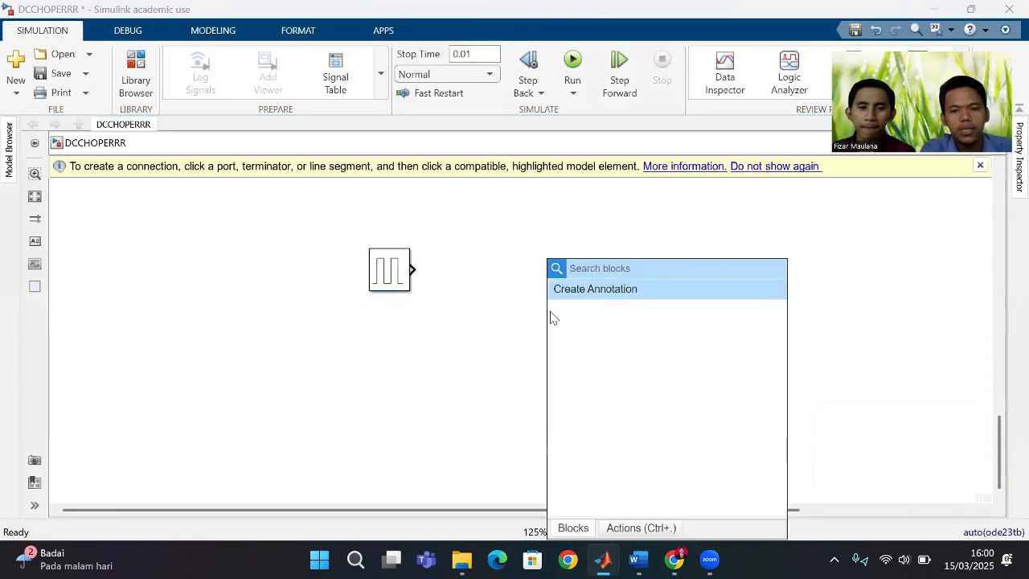
text(m)
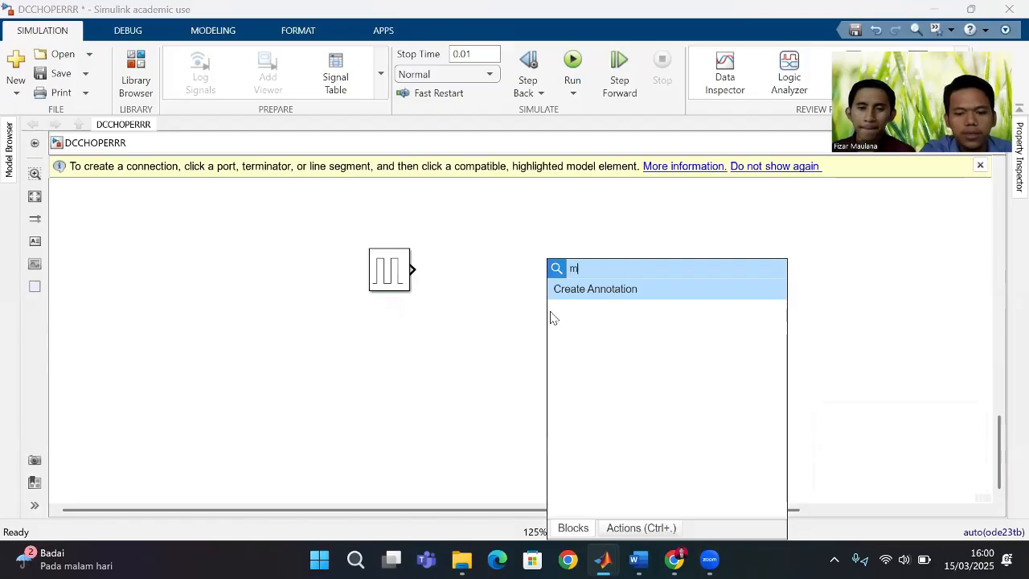
text(o)
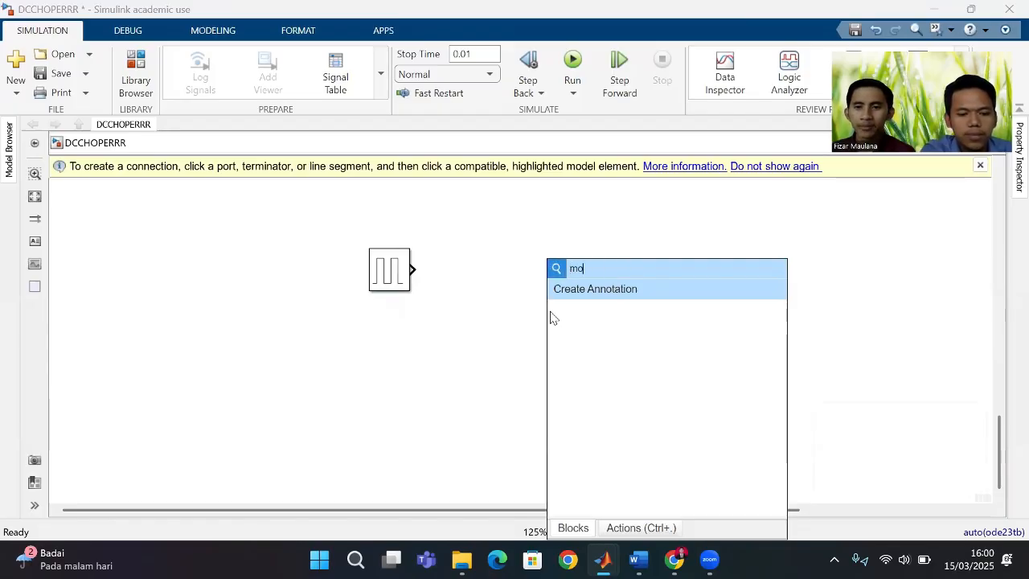
text(sfet)
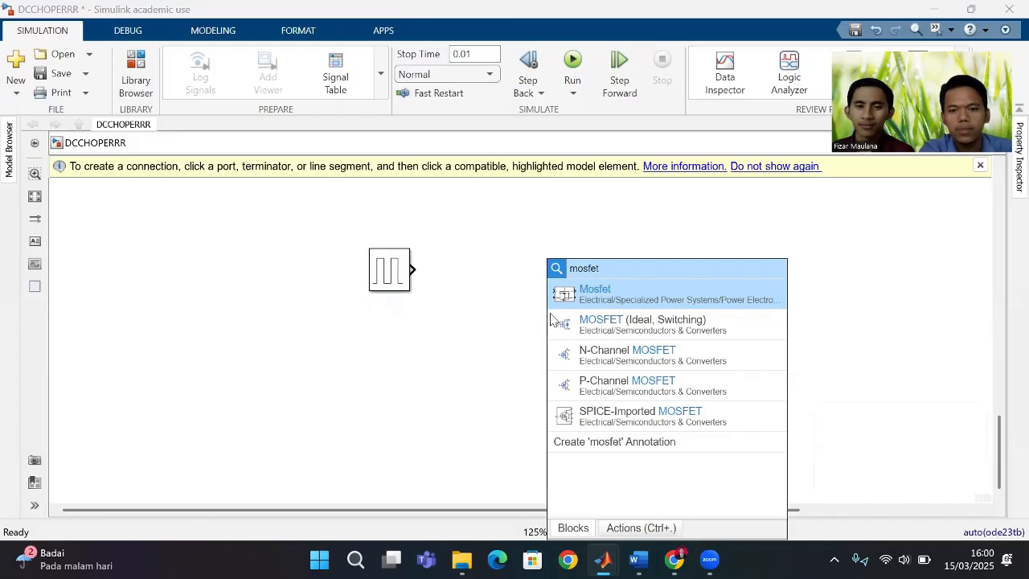
click(570, 297)
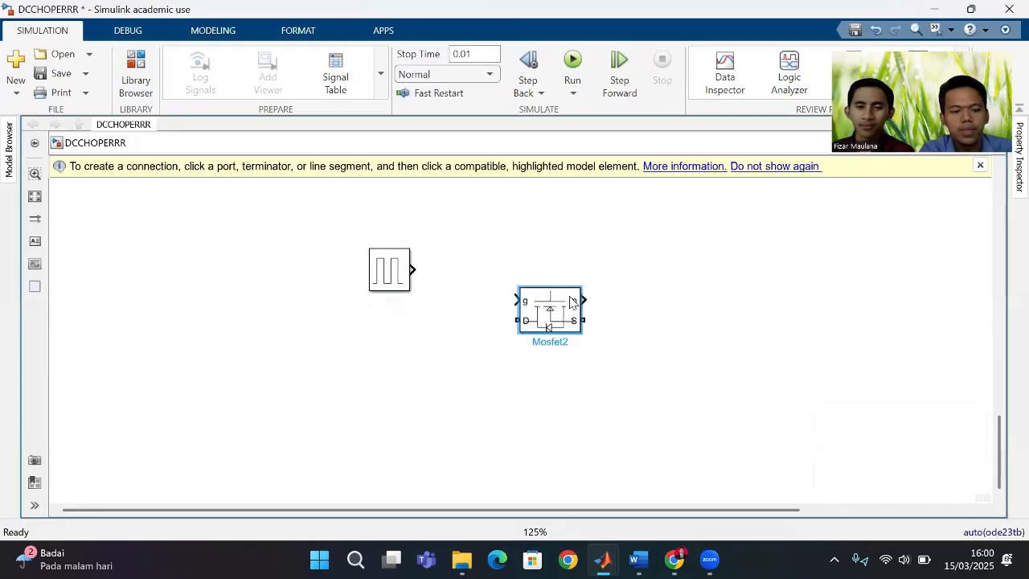
drag(571, 302, 581, 344)
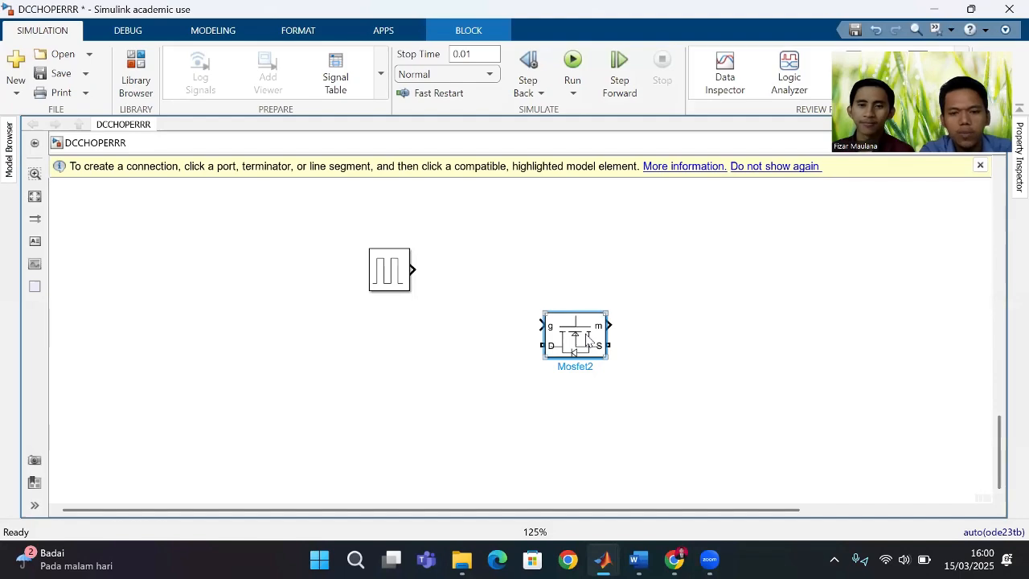
click(693, 331)
Add a Voltage Measurement block and place it to the right of the Mosfet, level with its source port
double_click(693, 331)
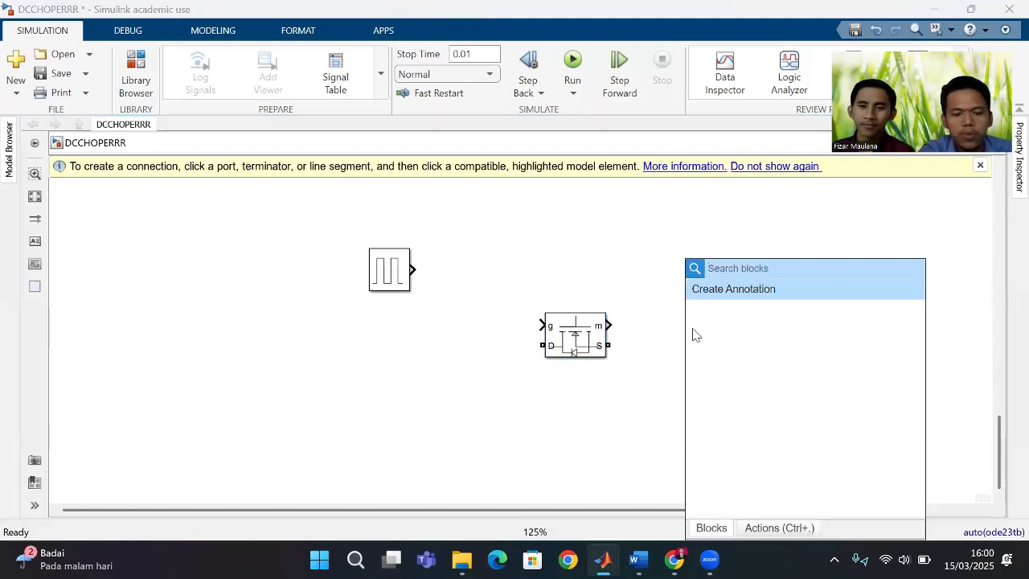
text(v)
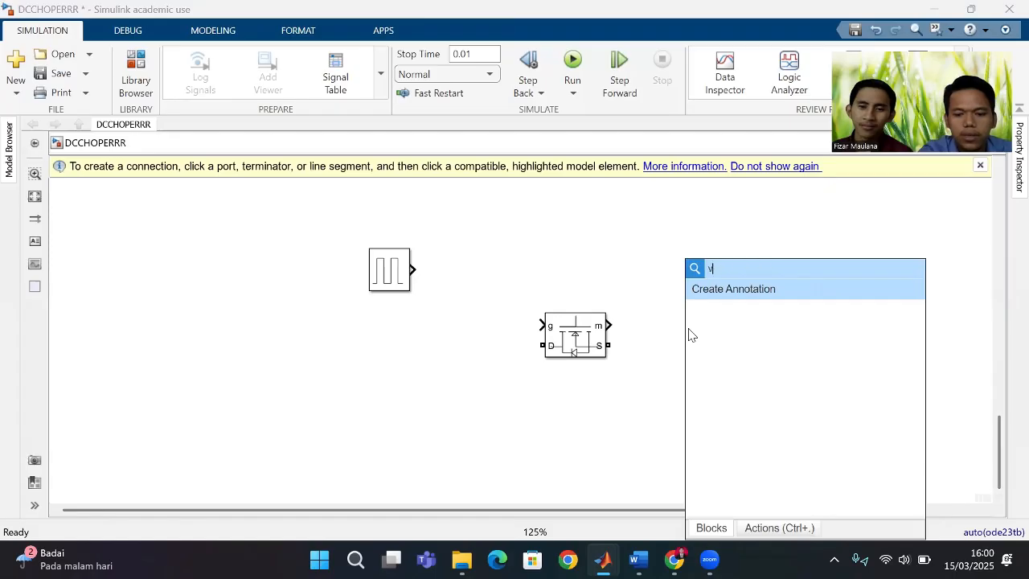
text(ol)
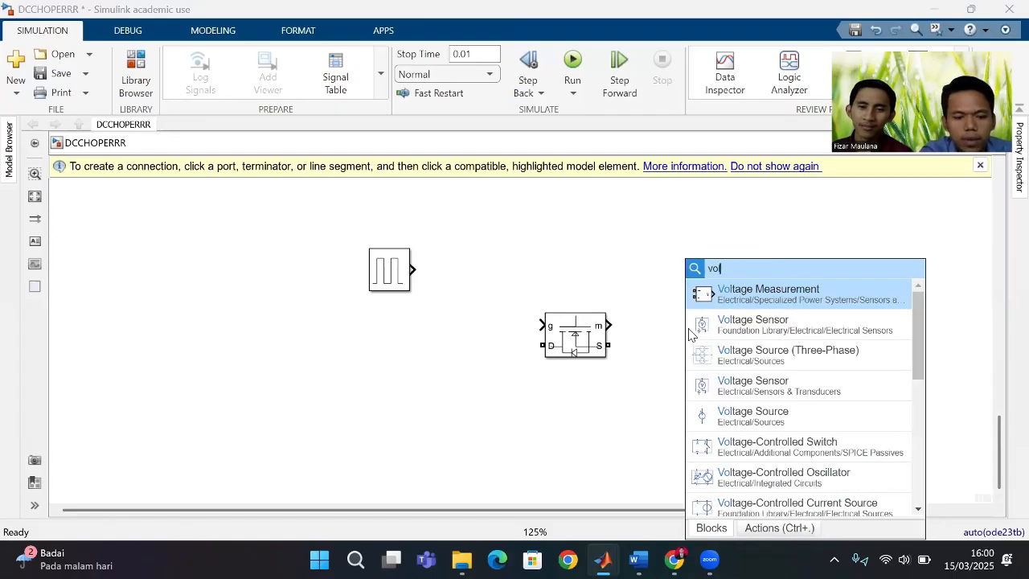
text(ta)
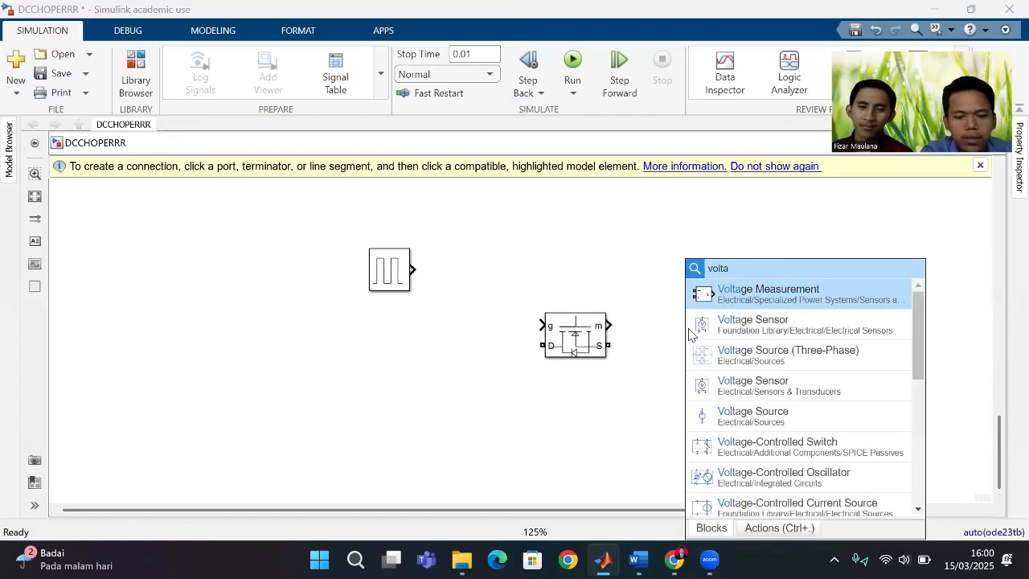
text(ge)
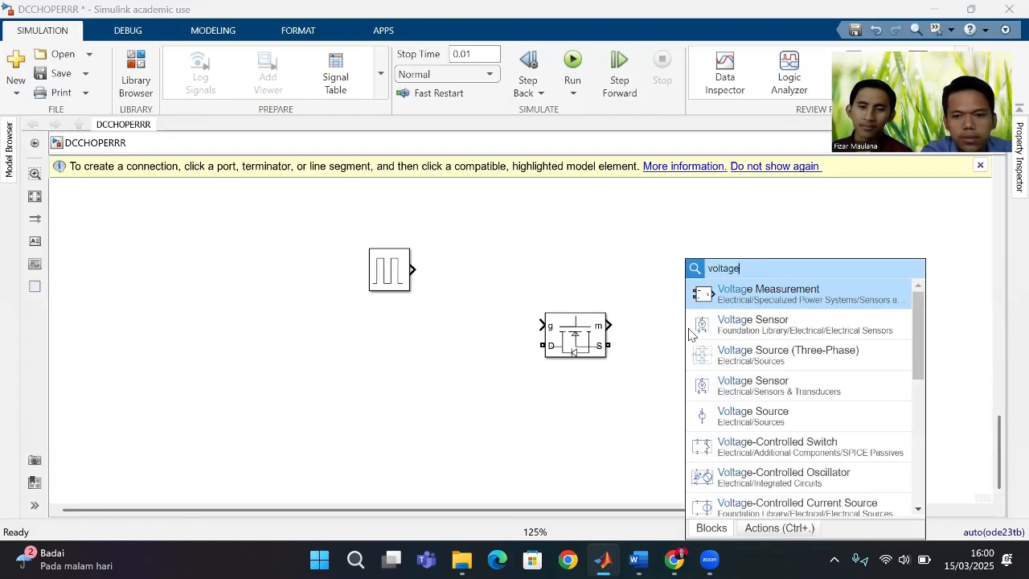
click(751, 291)
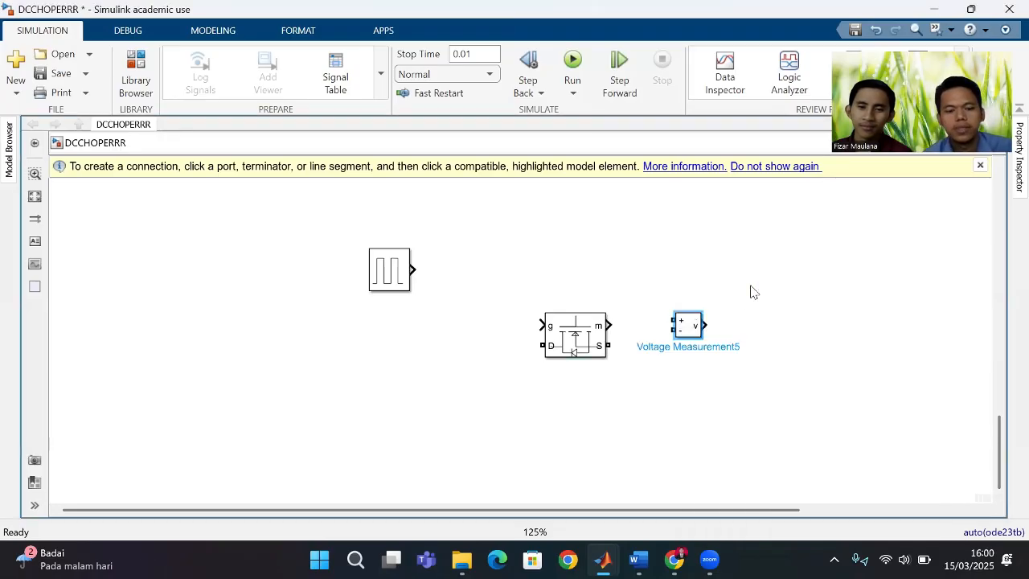
drag(693, 330, 723, 345)
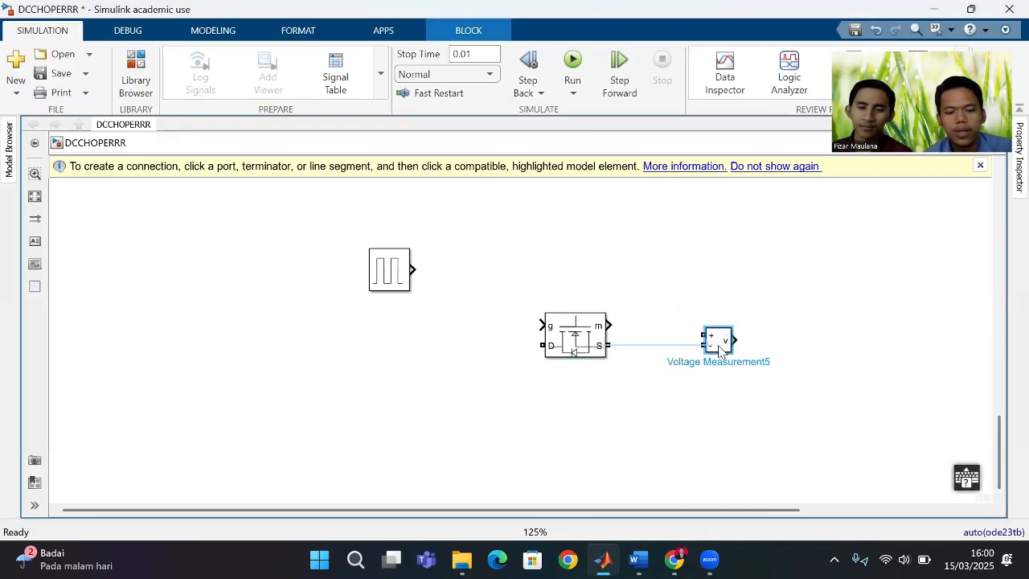
click(810, 328)
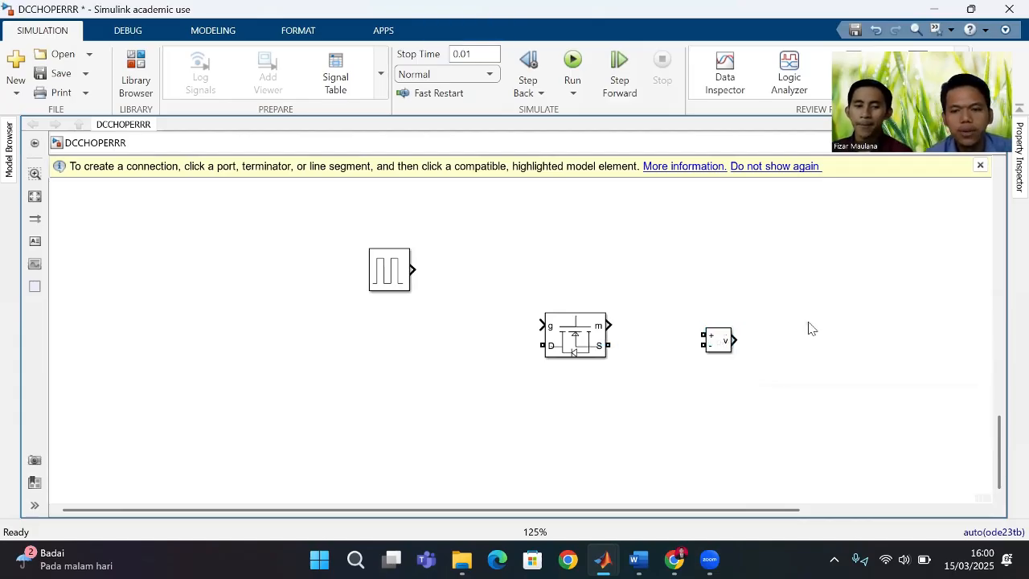
Add the Specialized Power Systems Diode block and place it just below the Mosfet
double_click(809, 328)
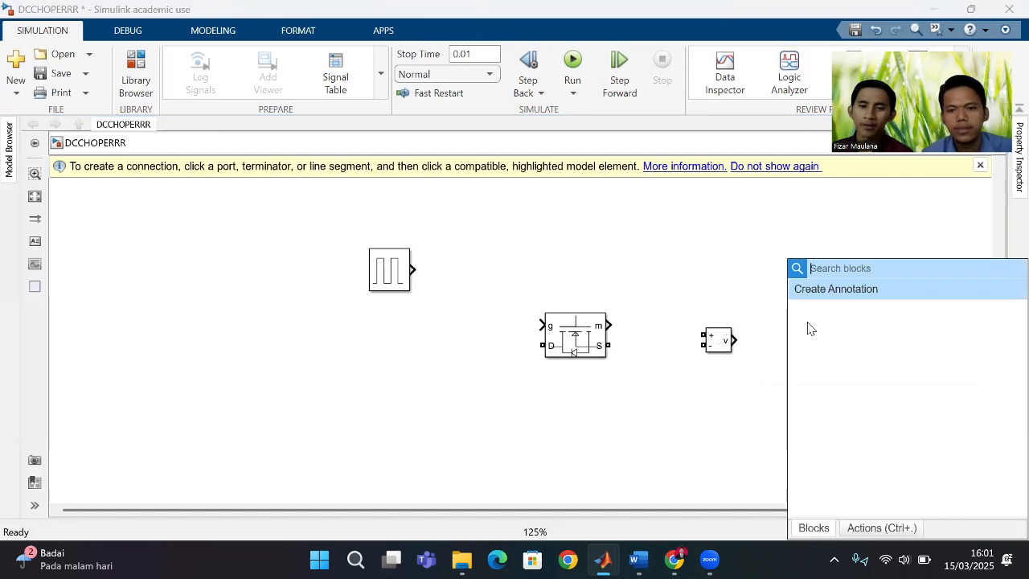
text(d)
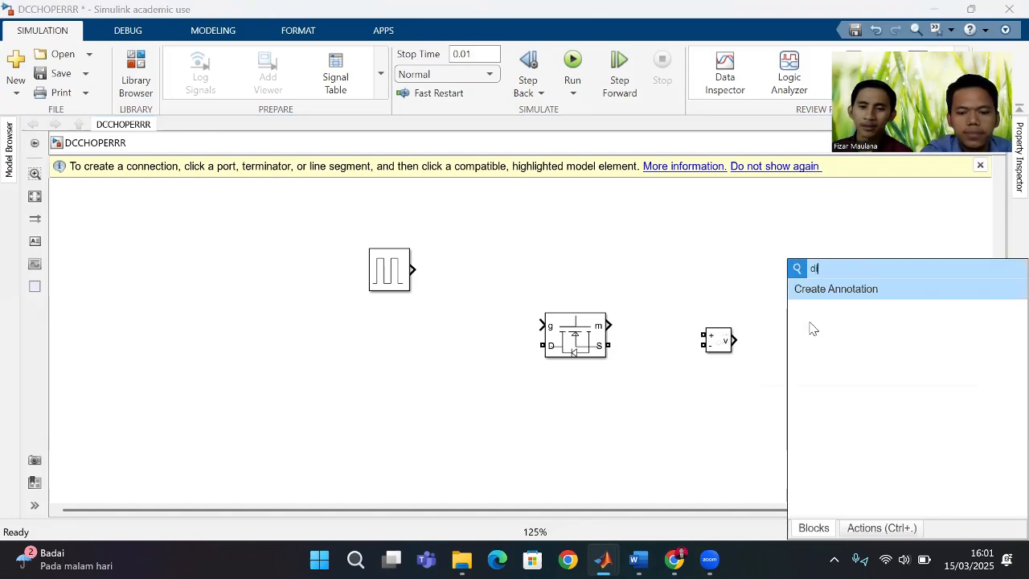
text(iode)
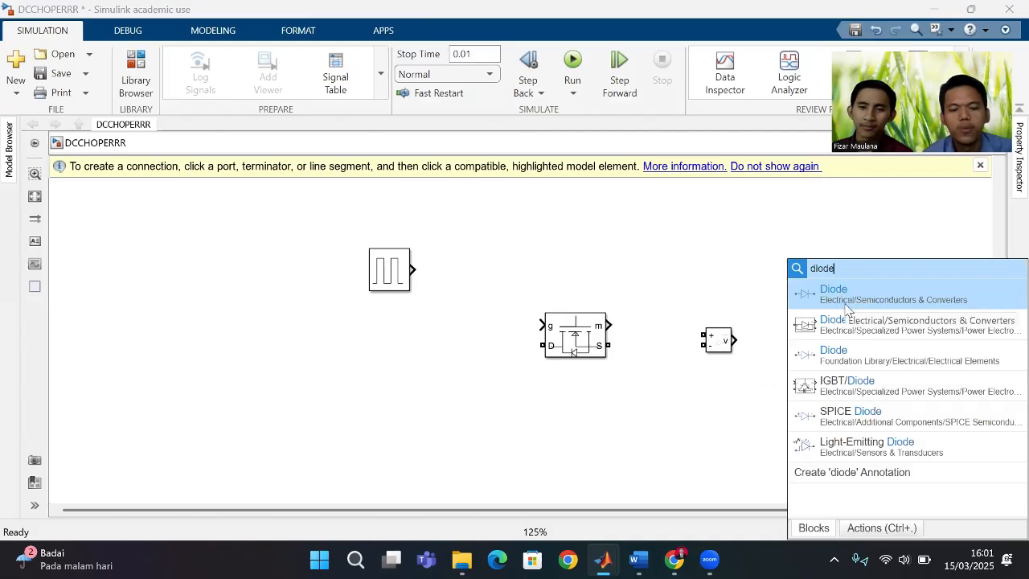
click(844, 338)
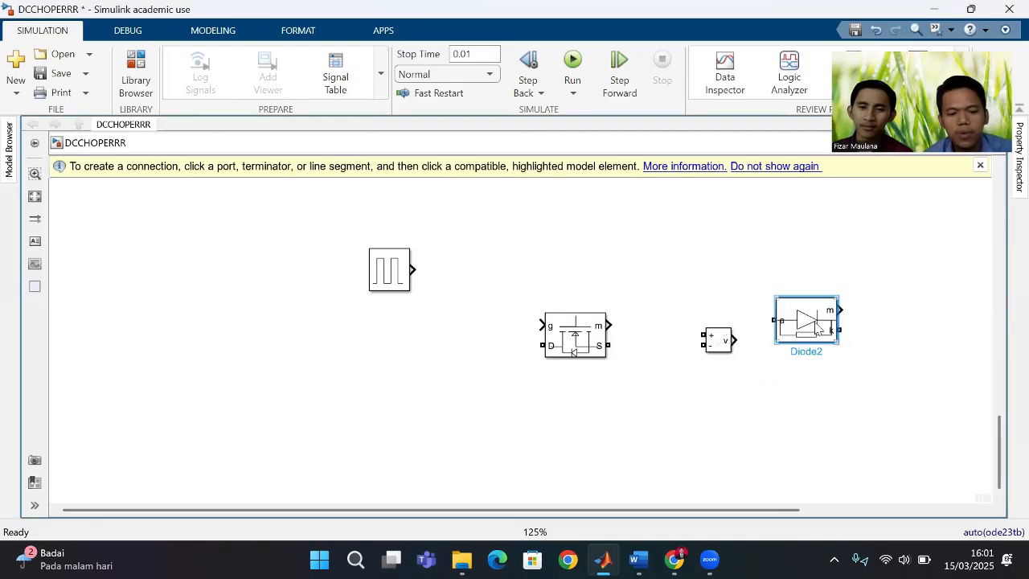
drag(813, 329, 535, 423)
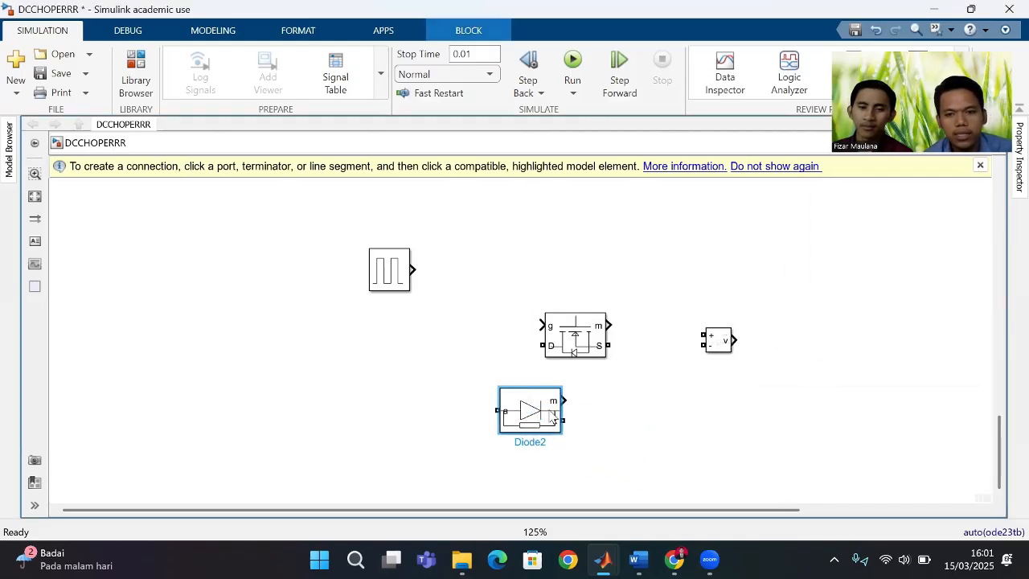
click(575, 415)
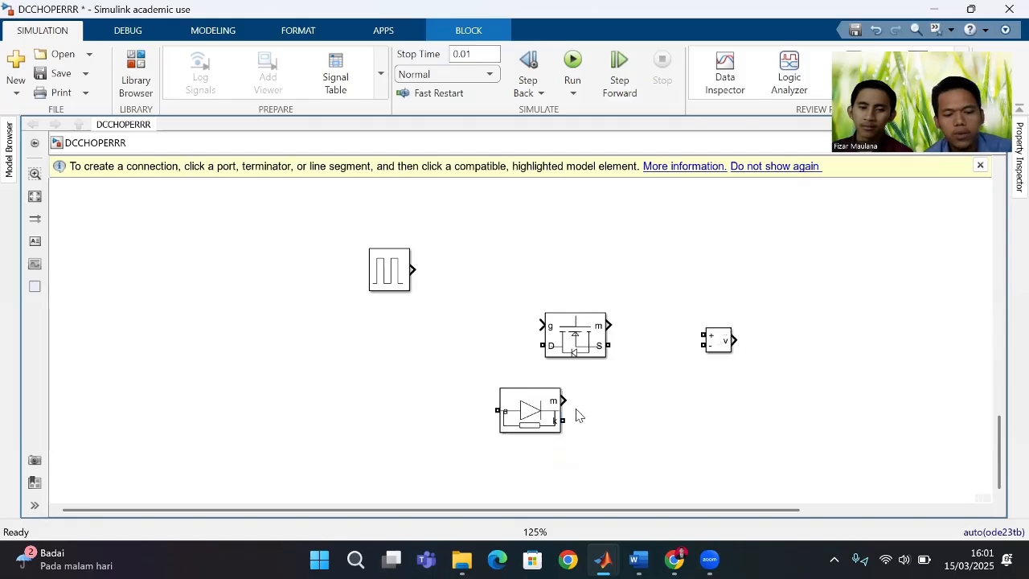
click(555, 413)
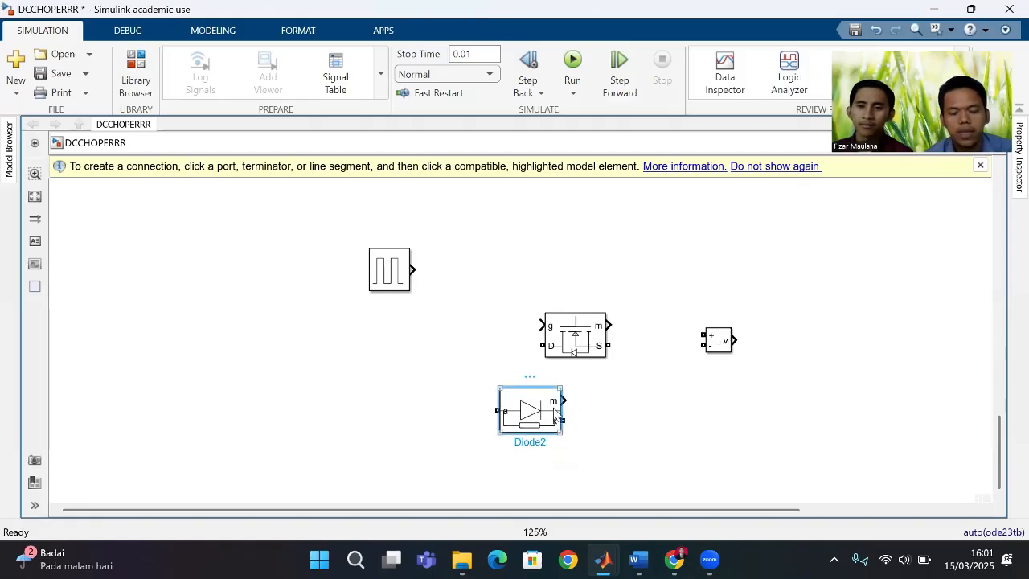
Add a Series RLC Branch block to the right of the diode
double_click(658, 413)
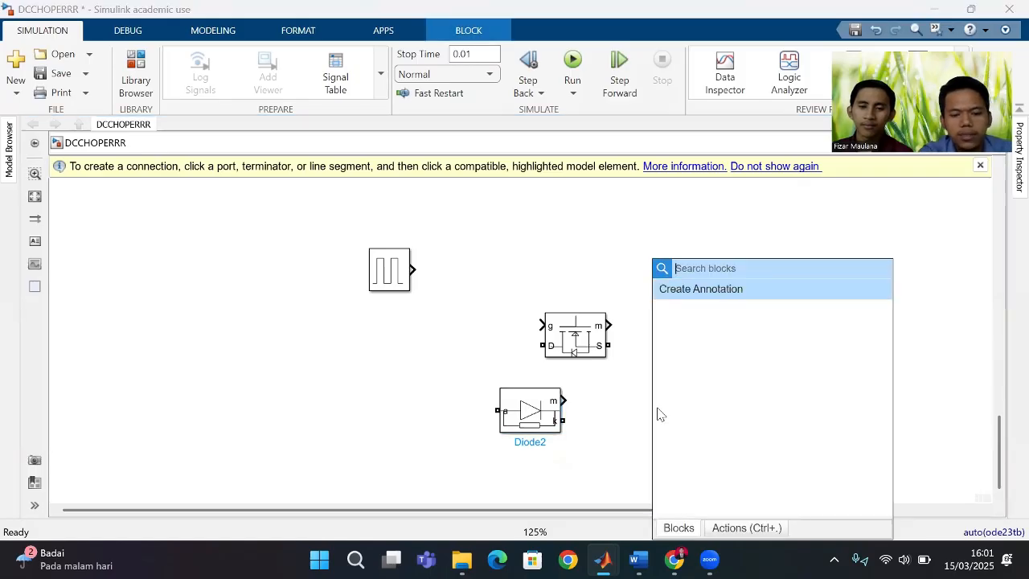
text(t)
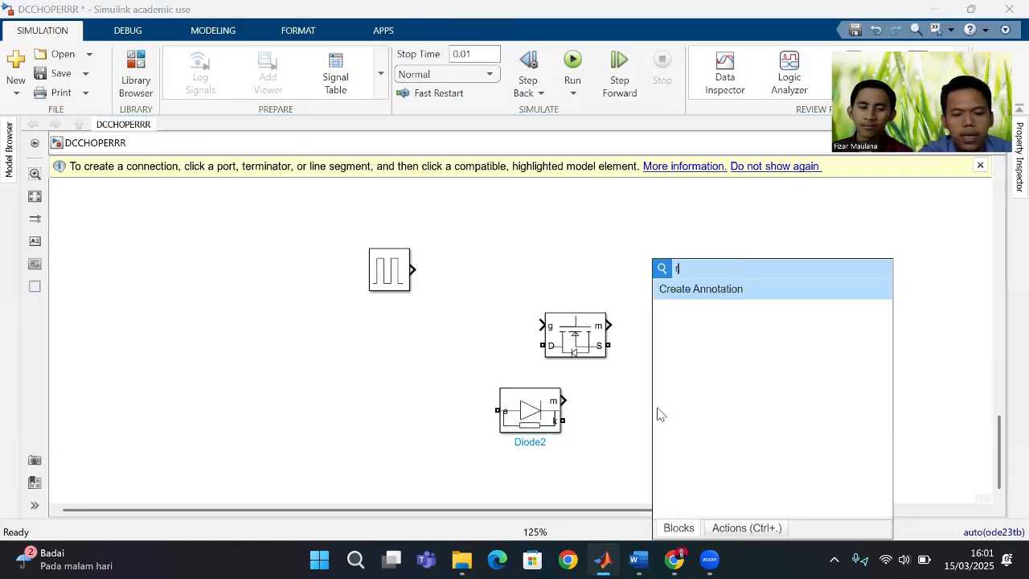
text(cl)
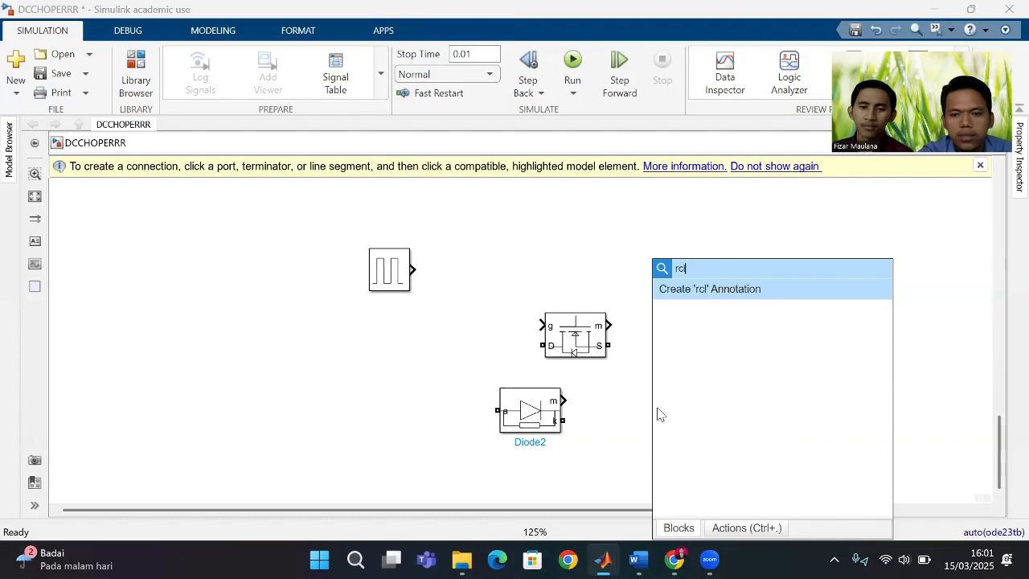
key(BackSpace)
key(BackSpace)
key(BackSpace)
text(sre)
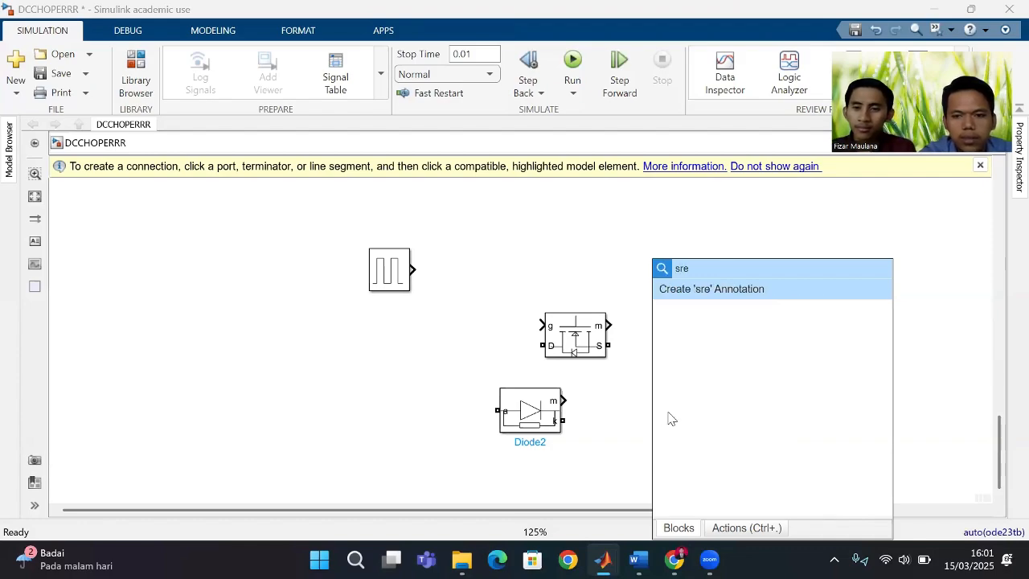
key(BackSpace)
key(BackSpace)
text(er)
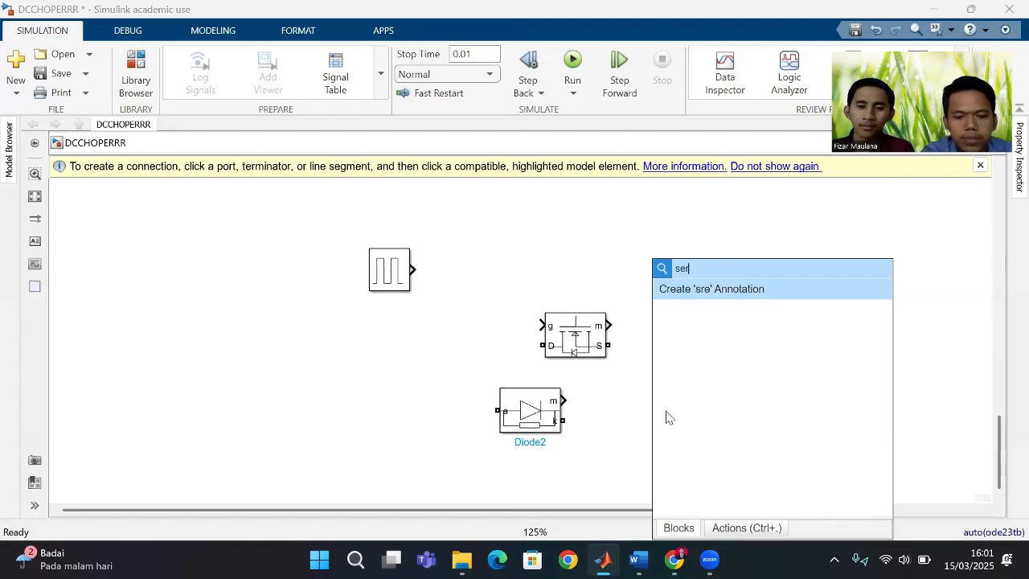
text(ies)
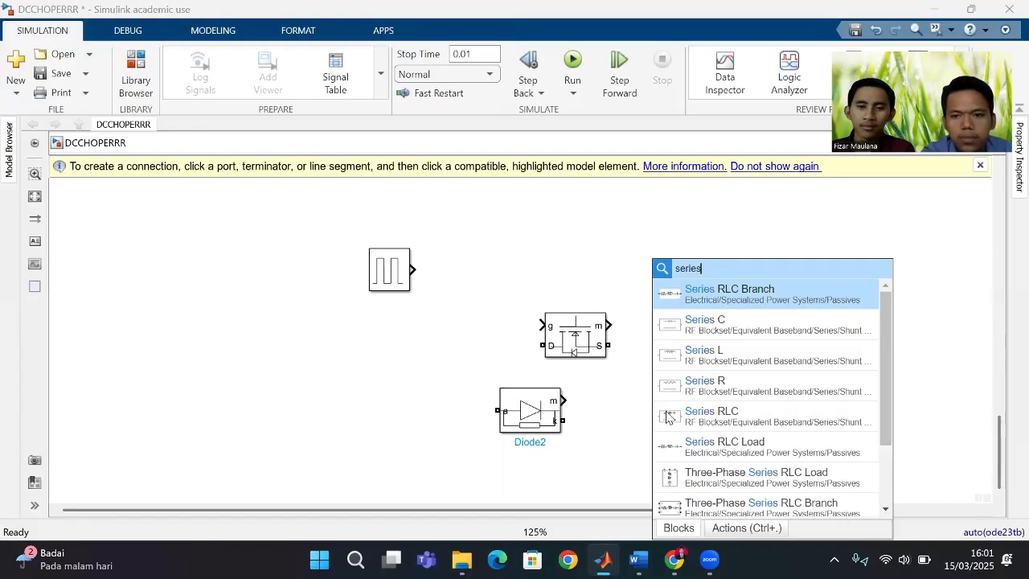
click(713, 295)
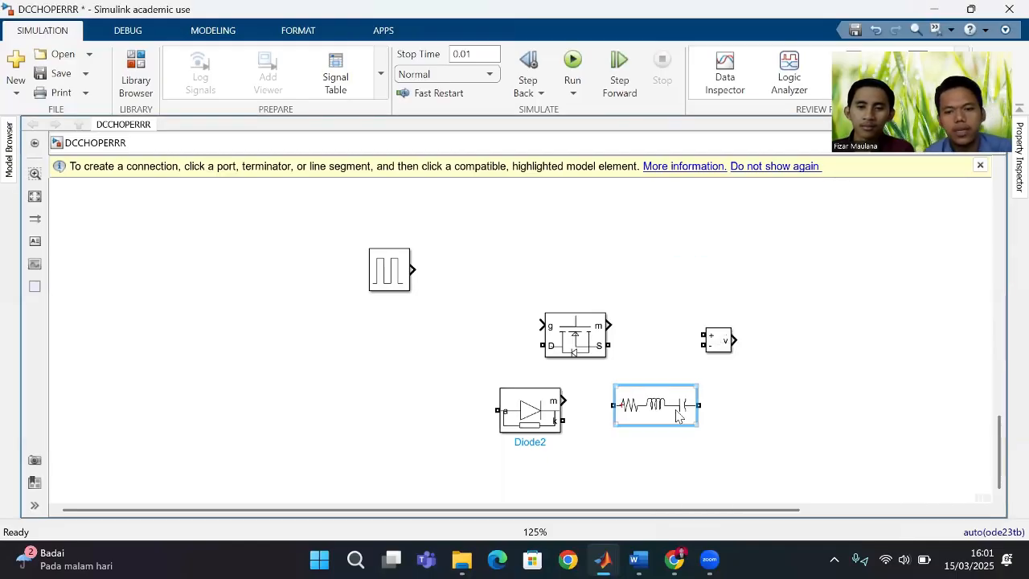
Shift the Series RLC Branch slightly right, and add a Current Measurement block above the Voltage Measurement block
drag(676, 414, 696, 421)
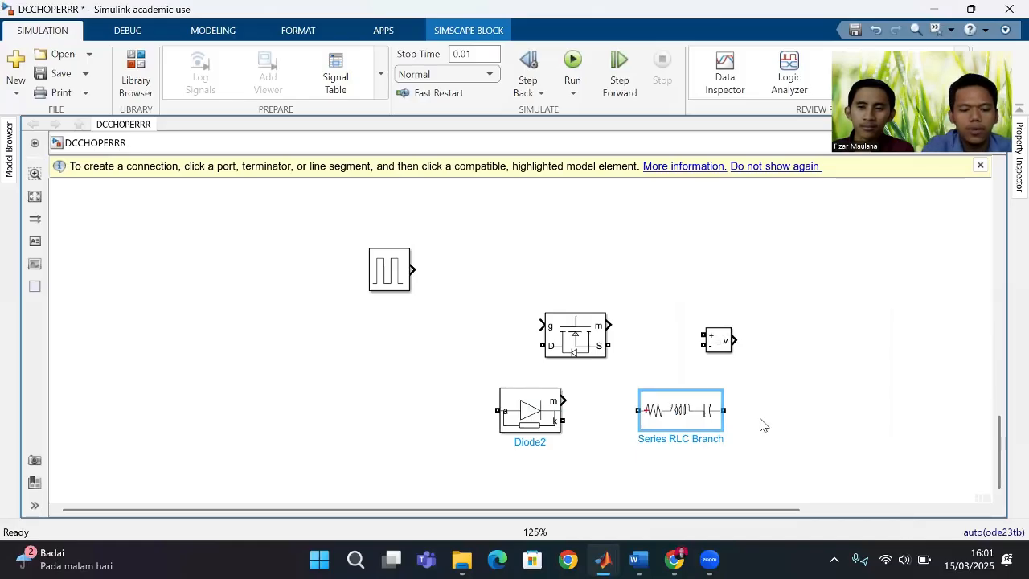
double_click(789, 333)
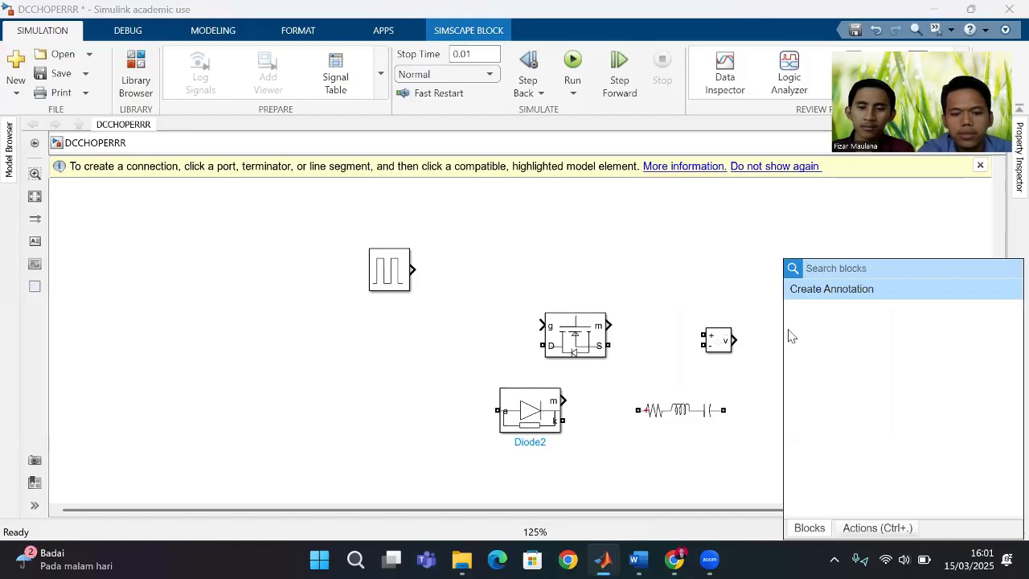
text(g)
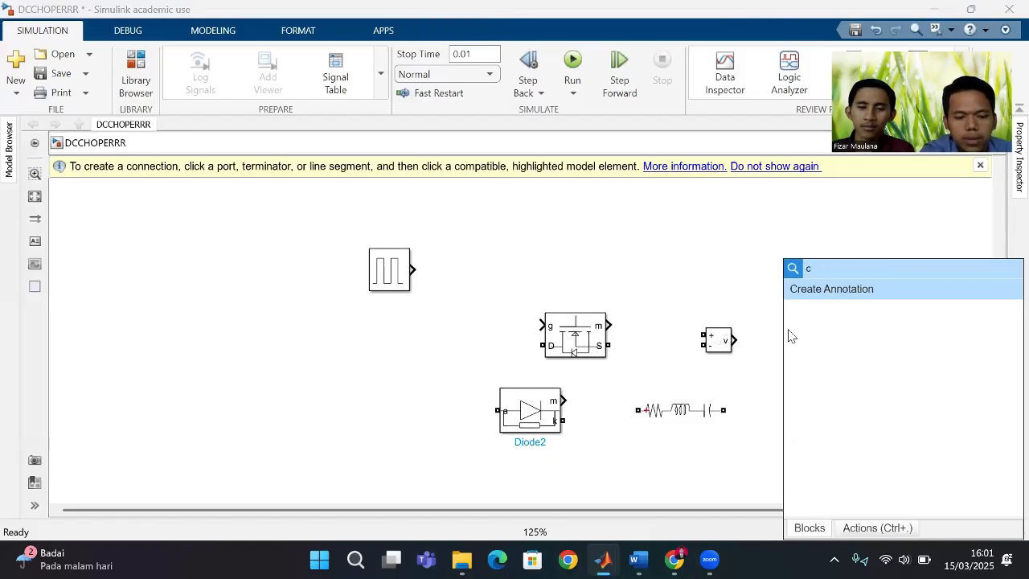
text(urr)
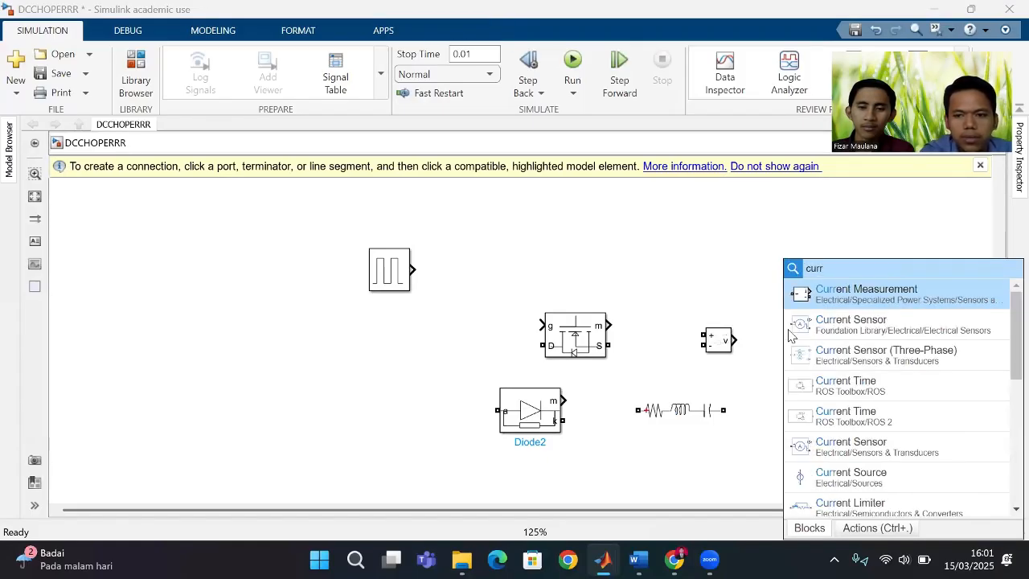
key(Return)
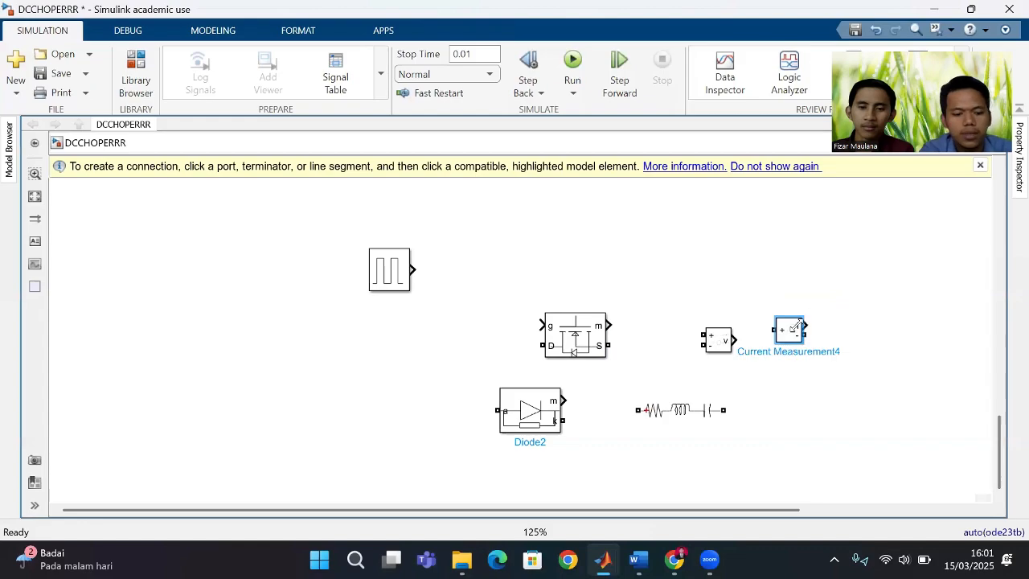
drag(791, 335, 721, 282)
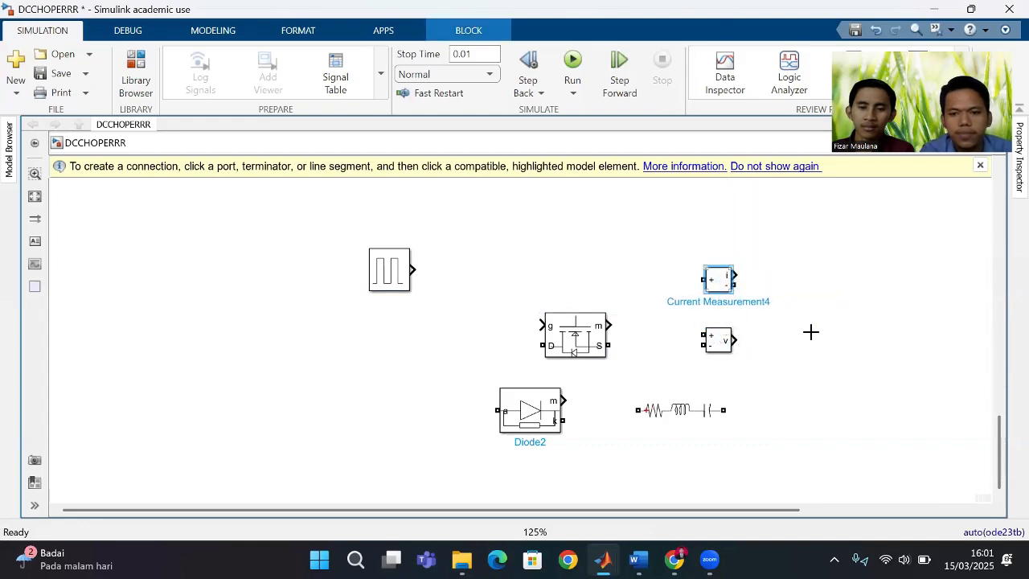
Add a second Voltage Measurement block and place it just left of the Current Measurement block, above the Mosfet
double_click(794, 289)
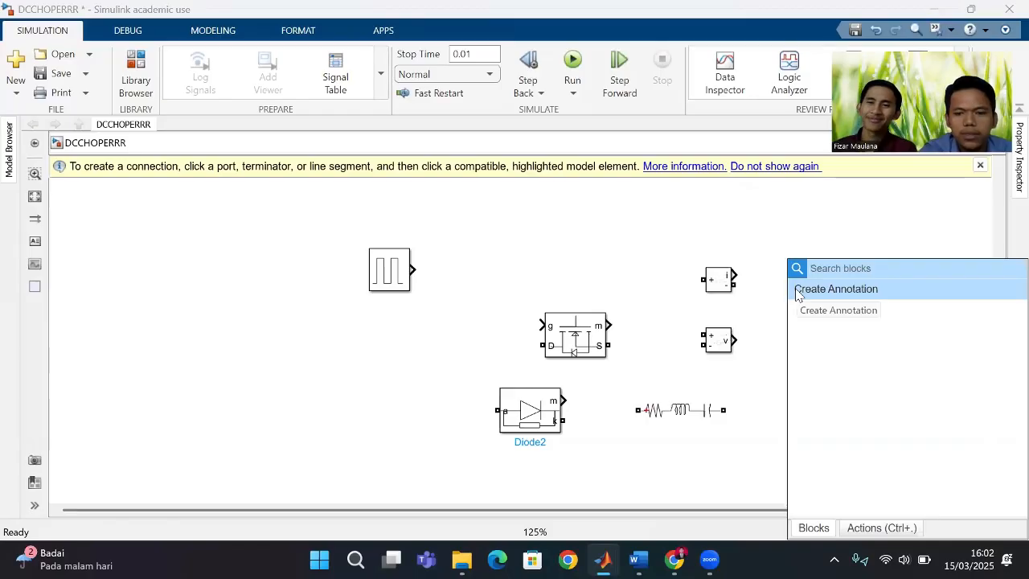
text(vol)
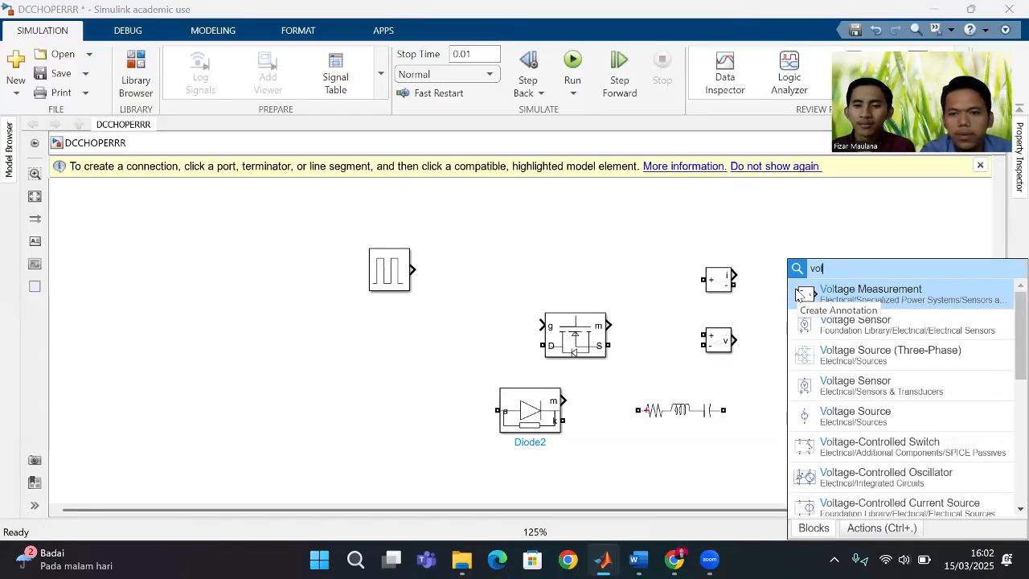
click(874, 294)
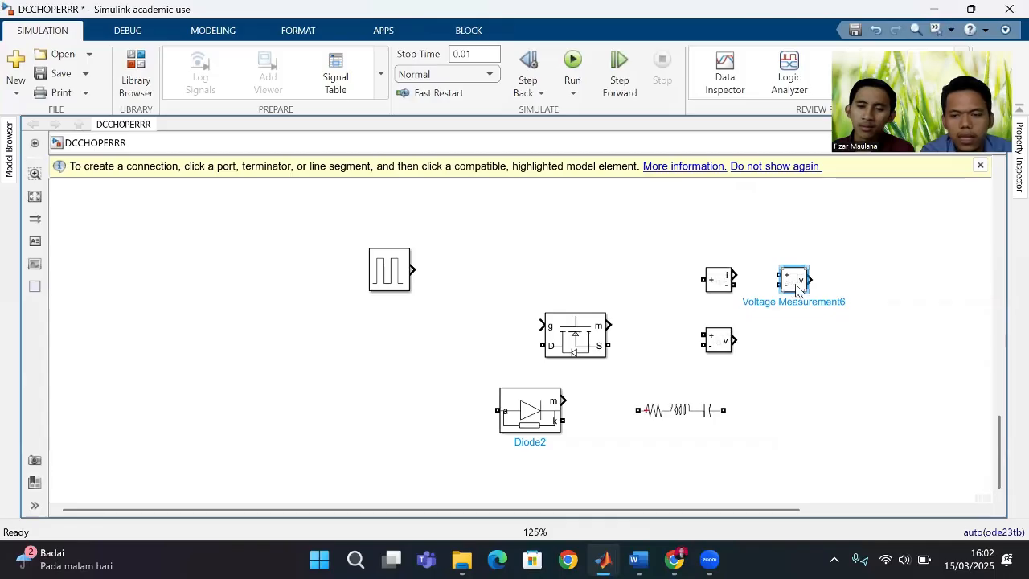
drag(796, 288, 657, 274)
Add a Display block and place it to the right of the current and voltage measurement blocks
double_click(836, 289)
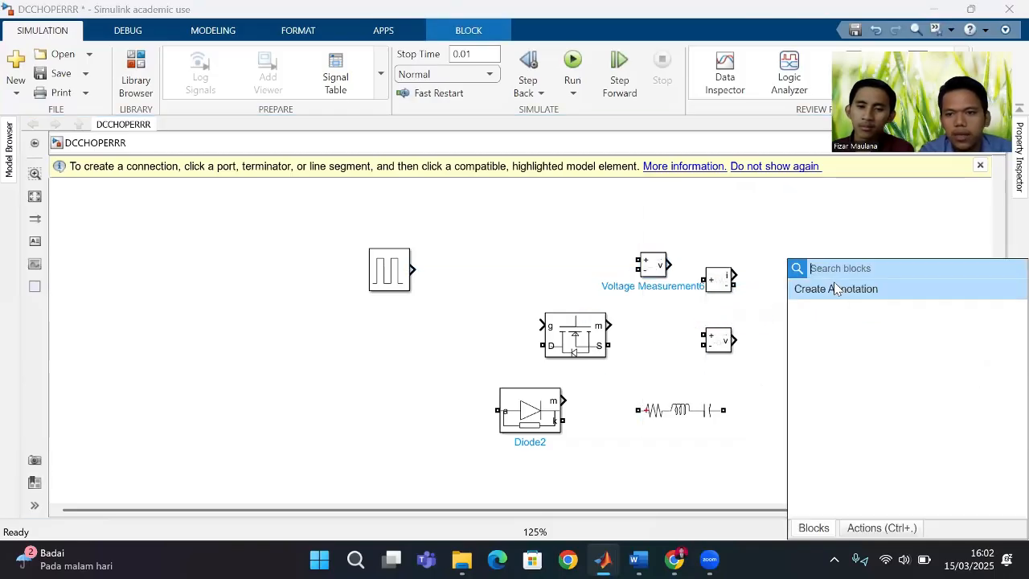
text(d)
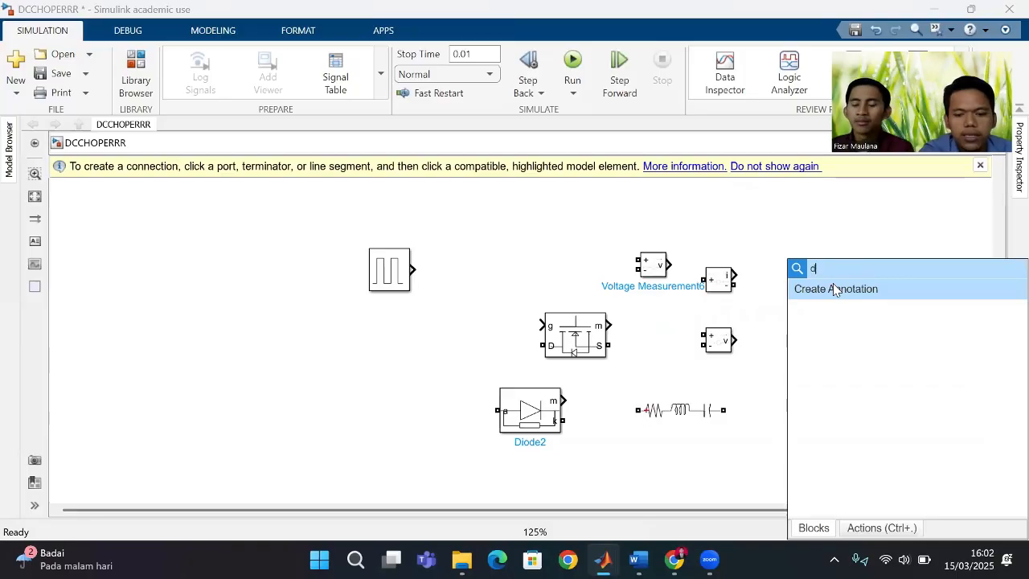
text(i)
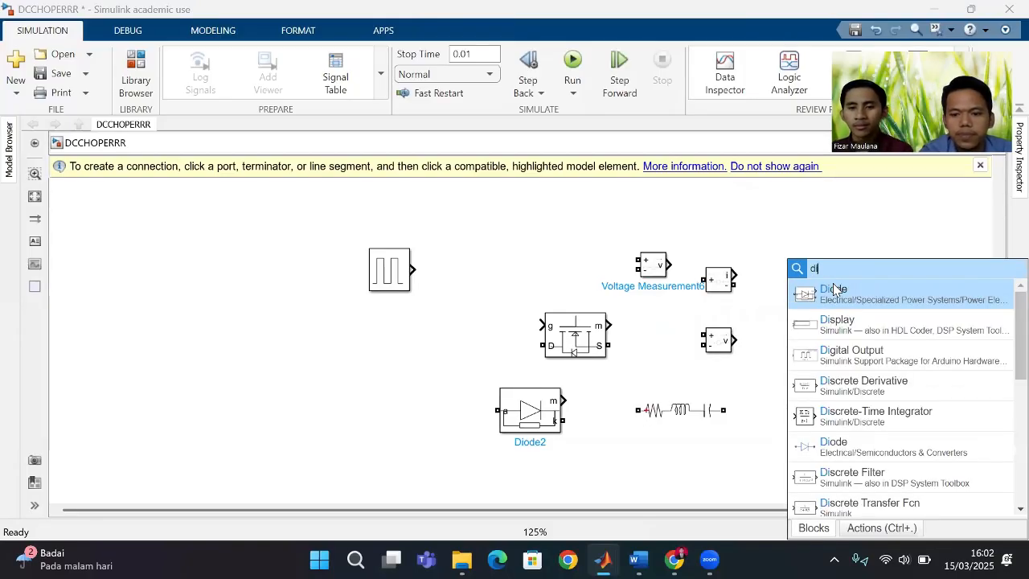
text(s)
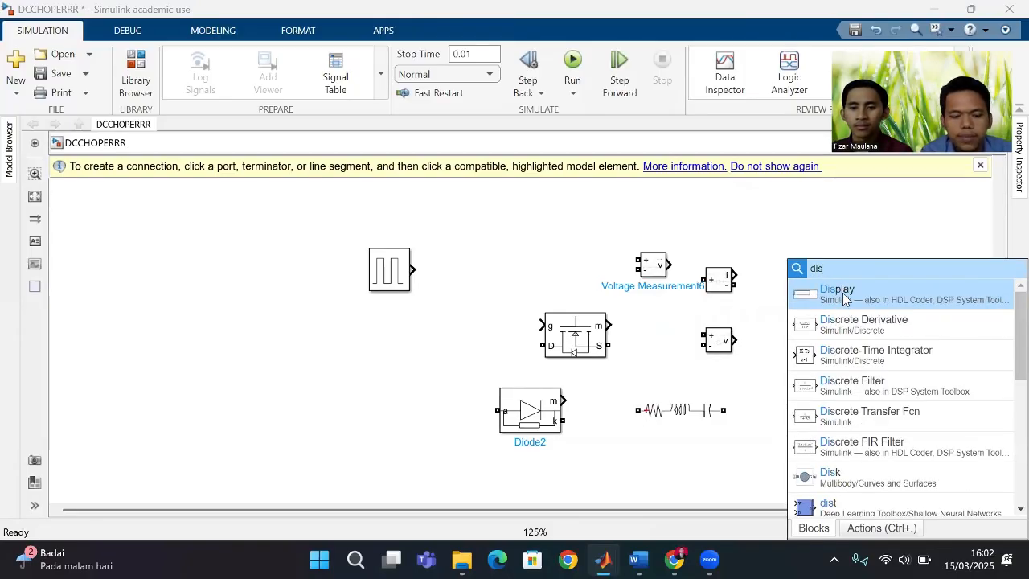
click(843, 292)
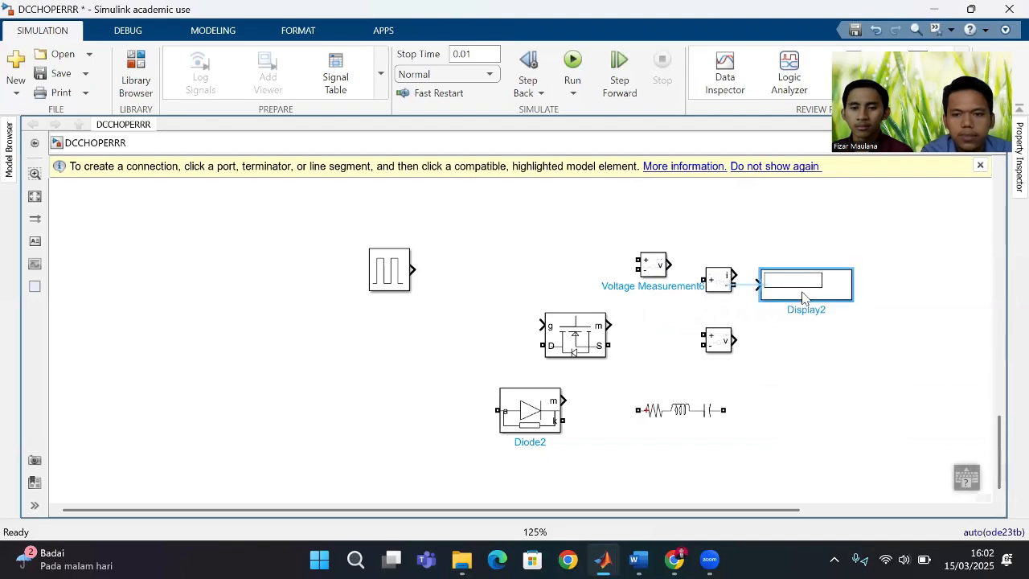
drag(843, 299, 546, 344)
scroll(811, 342, down, 4)
scroll(540, 338, up, 3)
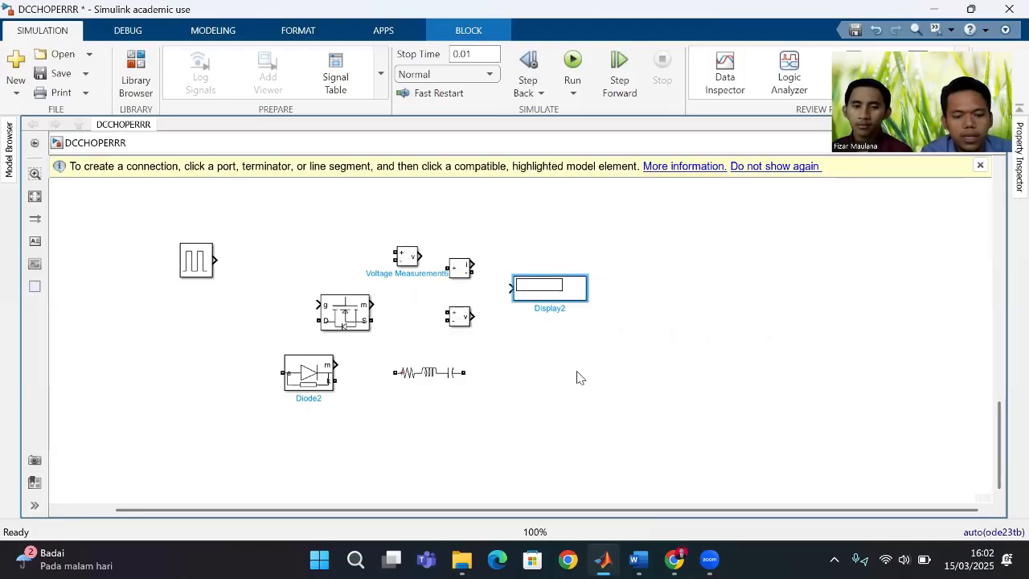
Add a Simulink Sinks Scope block and place it below the Display block
click(571, 375)
double_click(558, 362)
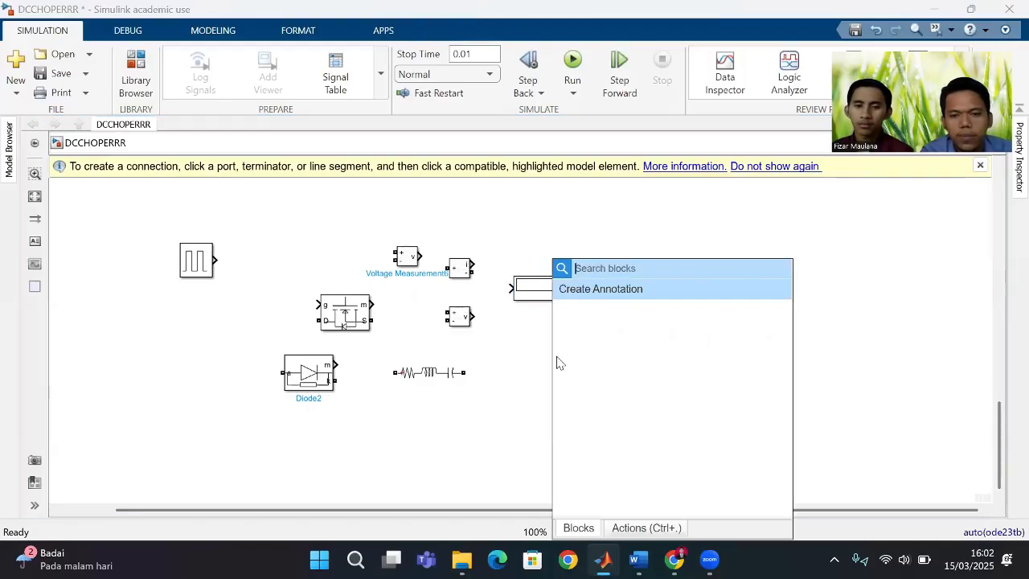
text(sco)
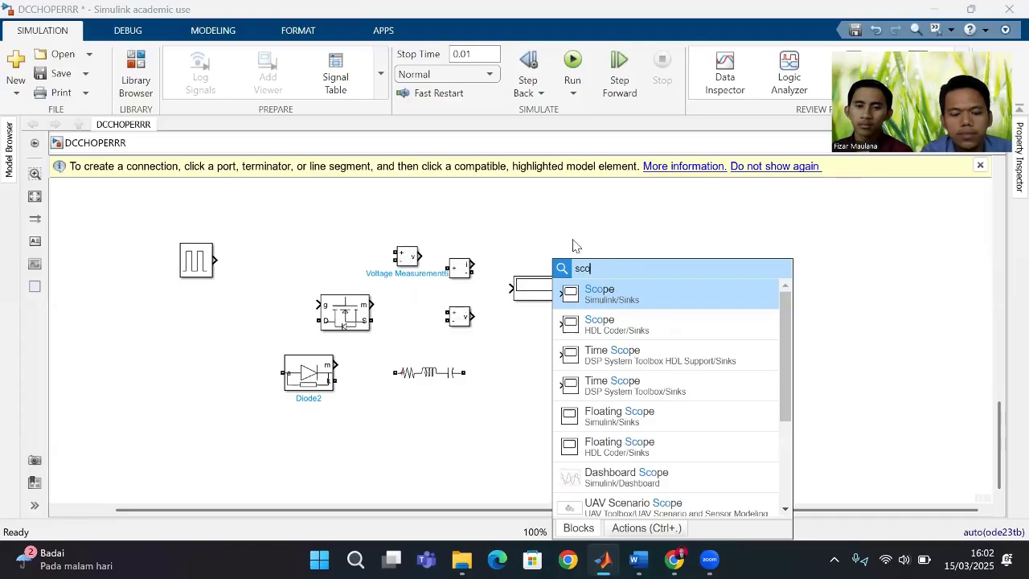
click(598, 292)
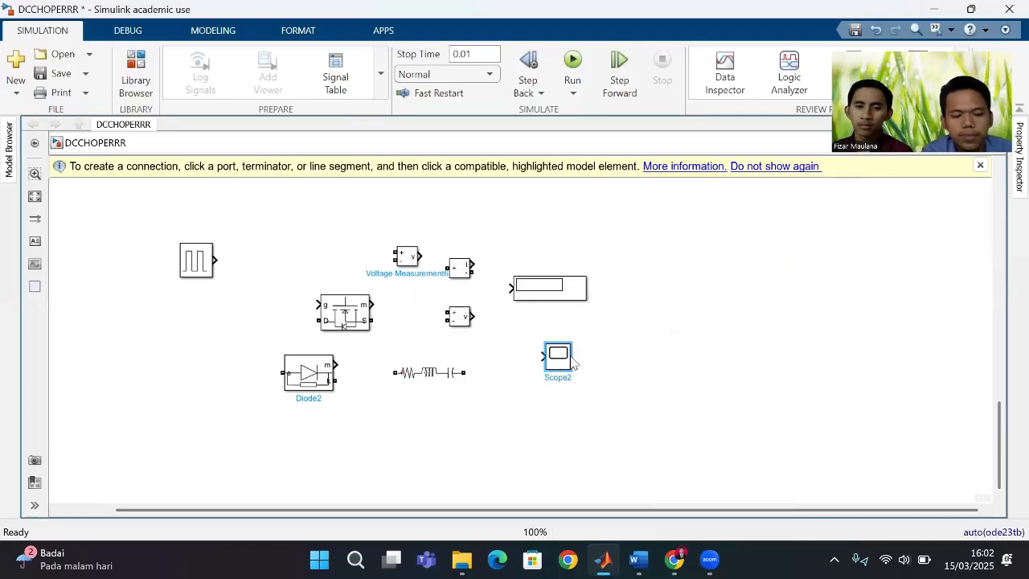
mouse_move(560, 370)
mouse_down()
mouse_move(526, 359)
mouse_move(560, 372)
mouse_up()
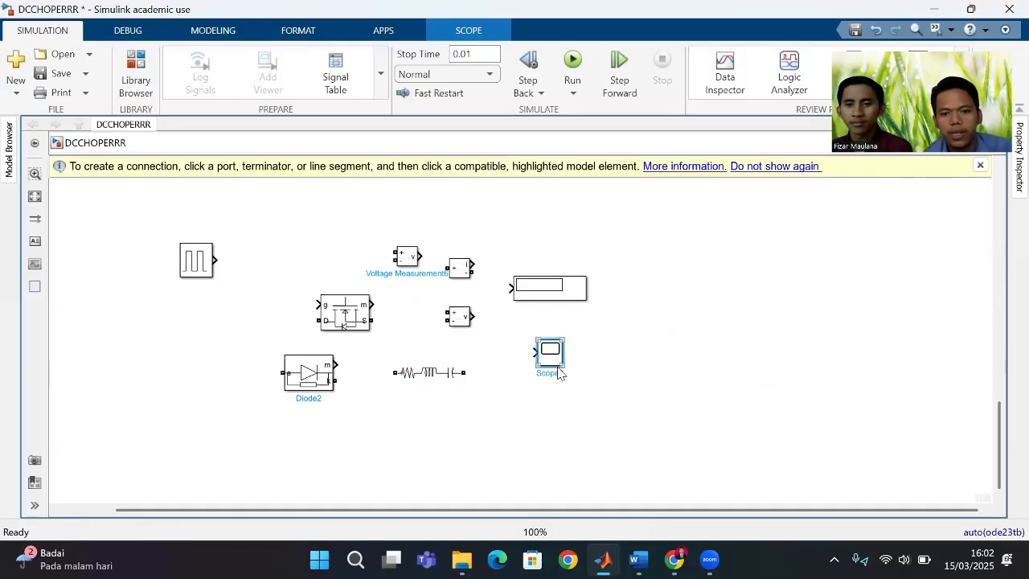
click(627, 328)
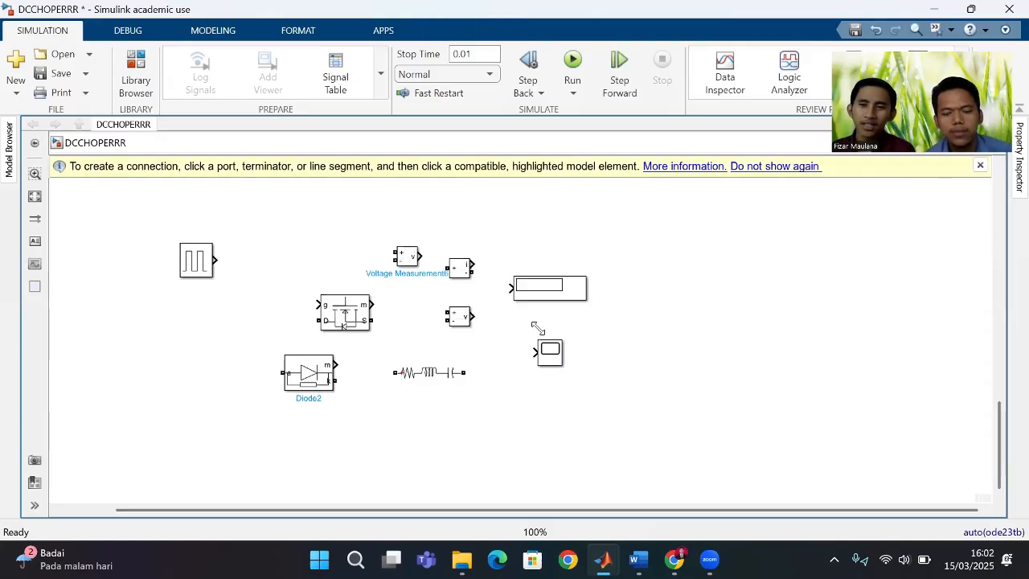
Move the Mosfet left, closer to the Pulse Generator, and align the Diode beneath it
drag(555, 329, 690, 327)
scroll(679, 315, up, 2)
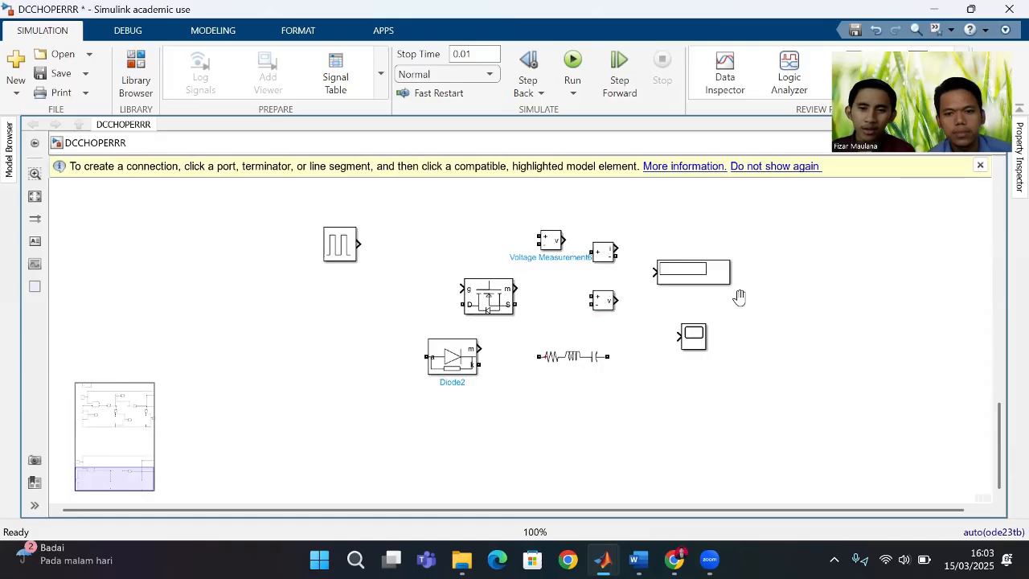
scroll(705, 322, down, 2)
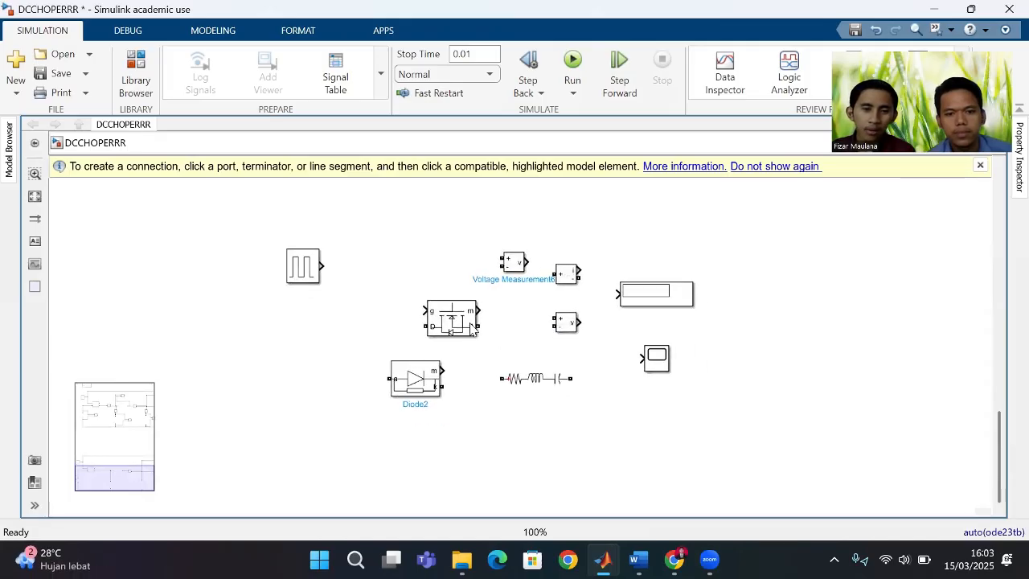
drag(454, 323, 400, 330)
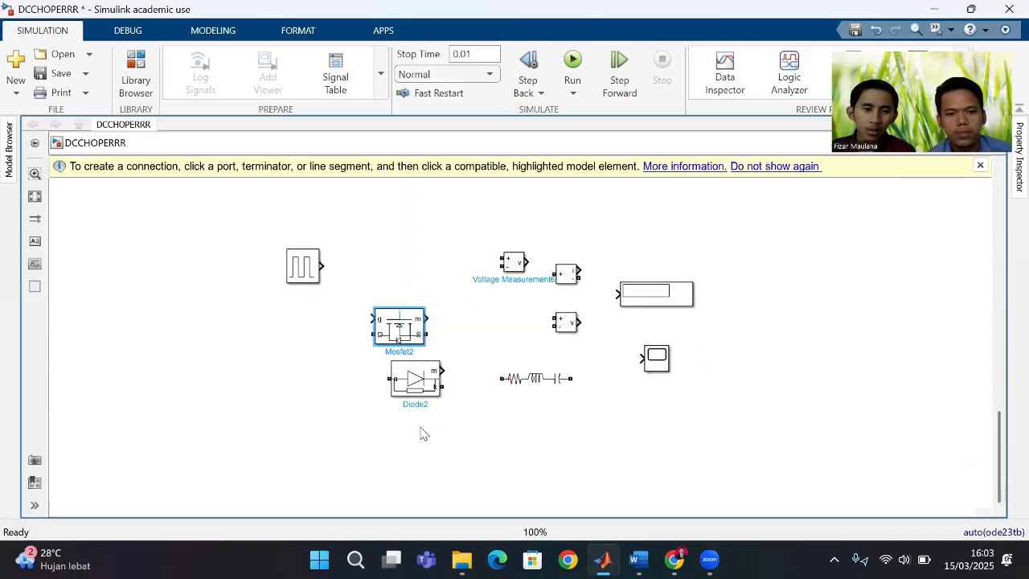
drag(415, 380, 402, 387)
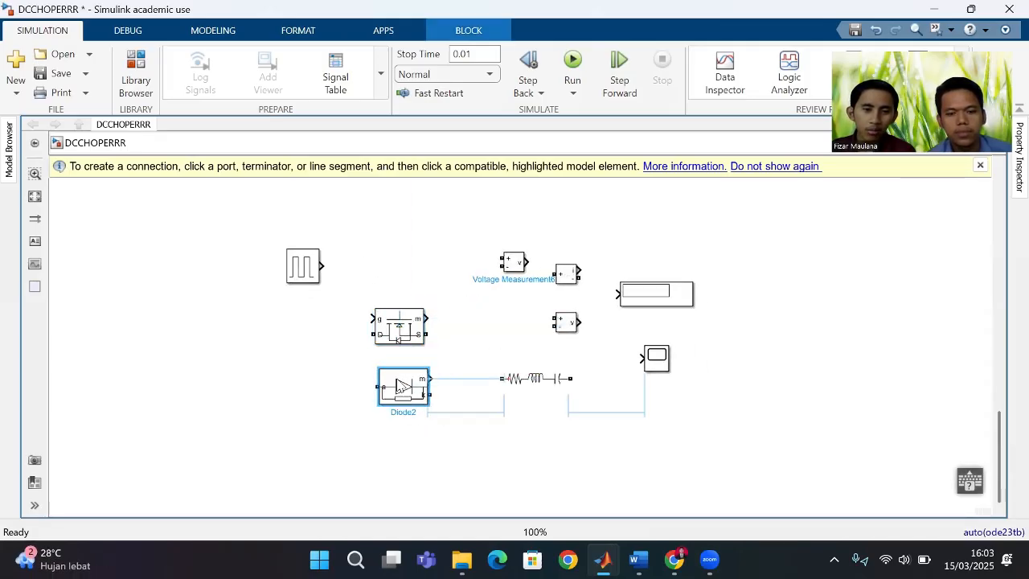
Set the Pulse Generator's period to 1/20000 s and its pulse width to 50 % of the period
click(303, 272)
double_click(304, 273)
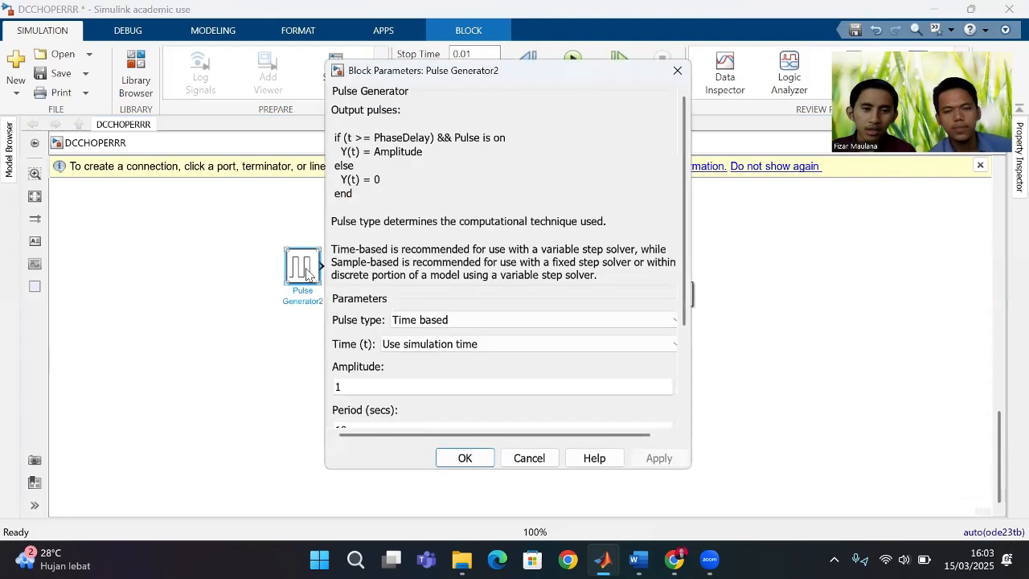
scroll(459, 262, down, 3)
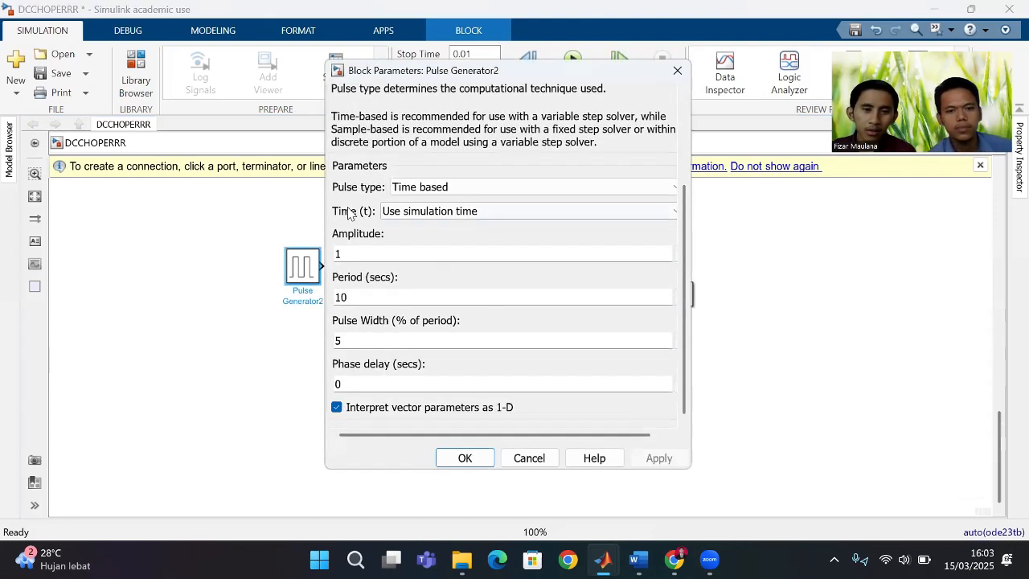
double_click(365, 300)
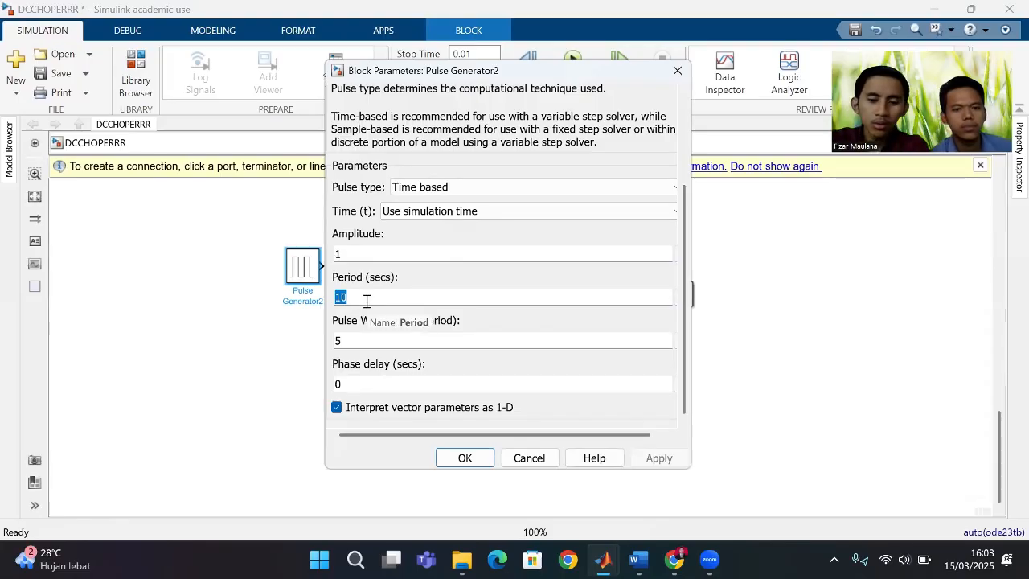
text(1/20000)
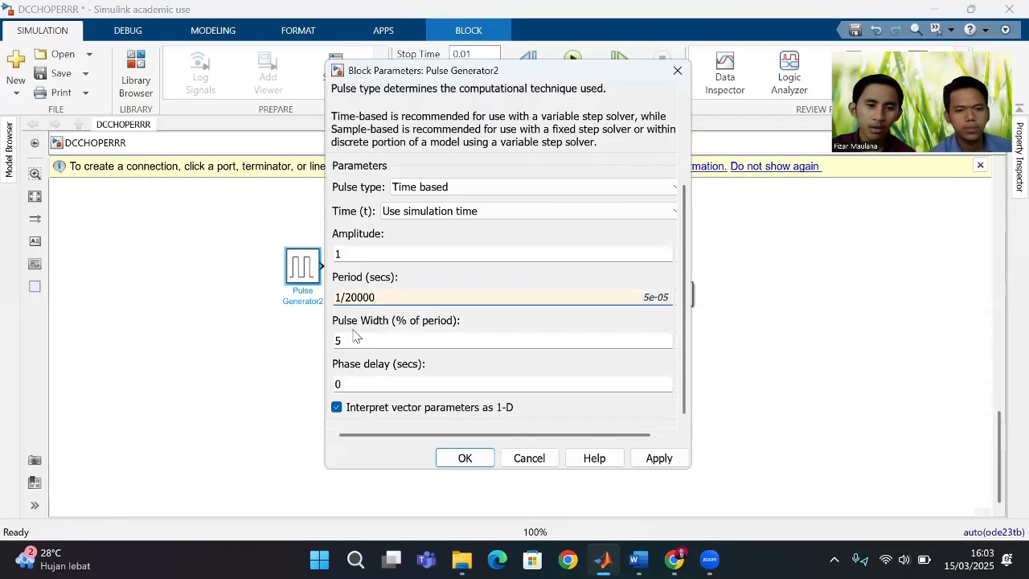
double_click(354, 339)
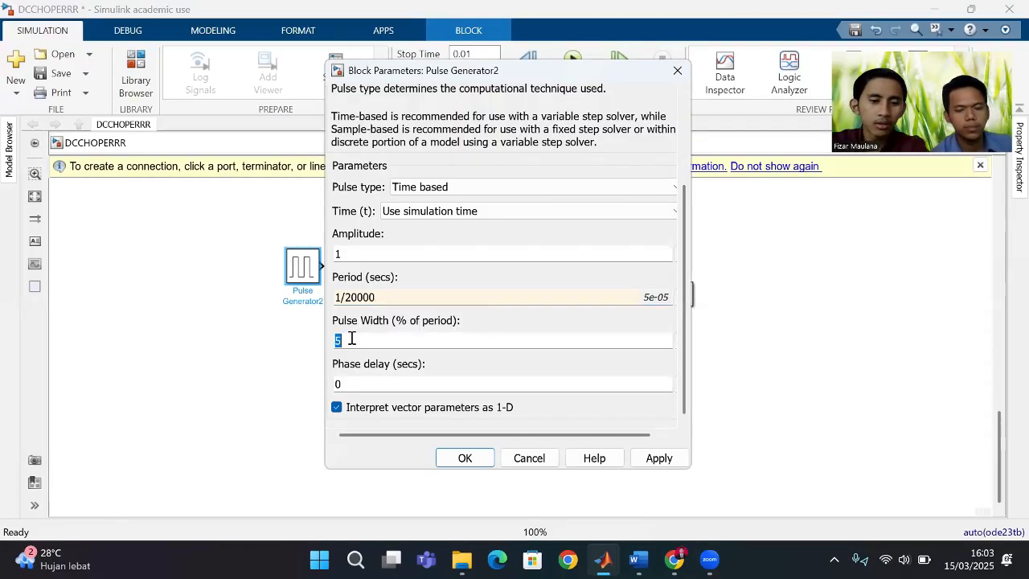
text(50)
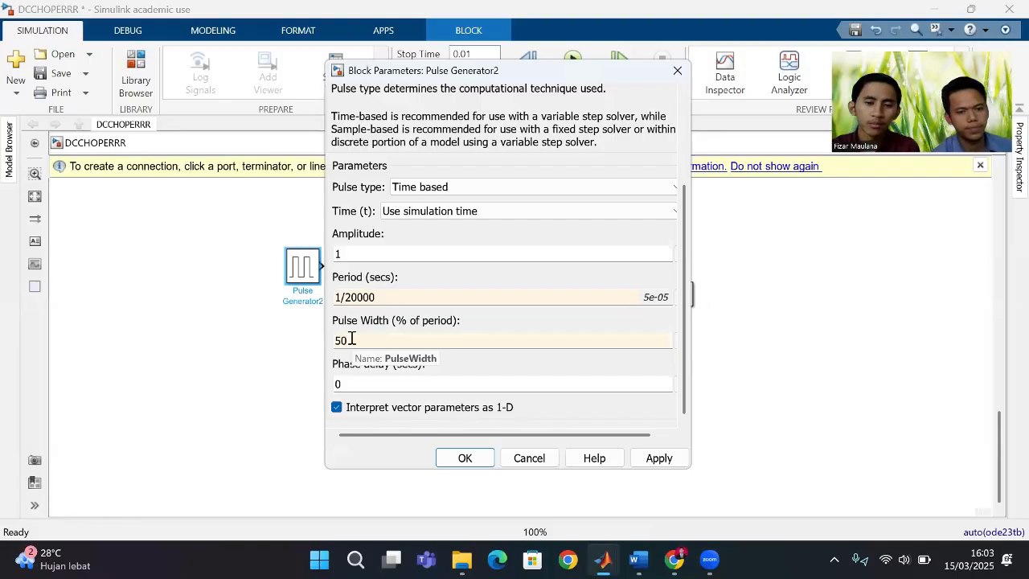
click(465, 458)
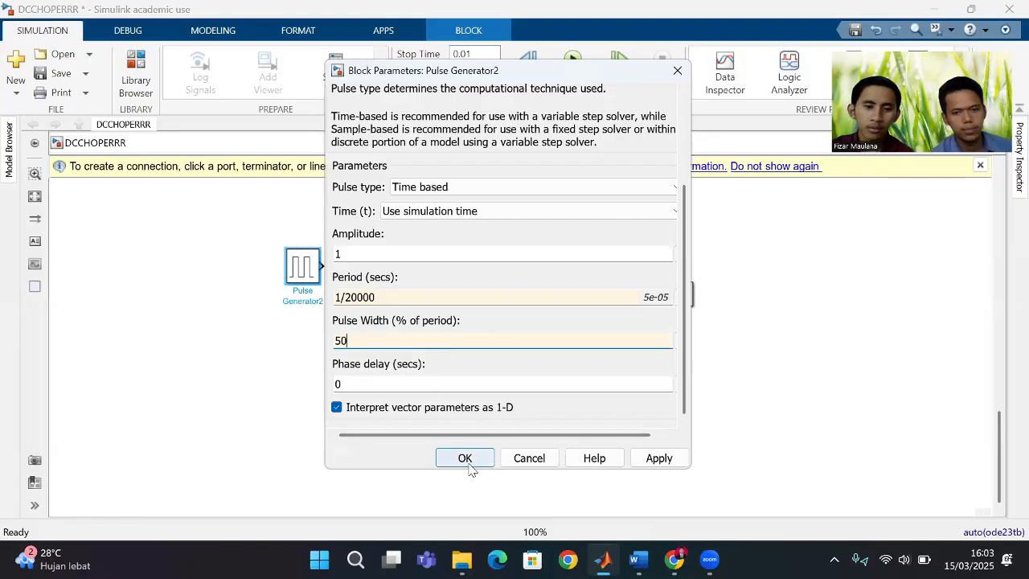
click(404, 284)
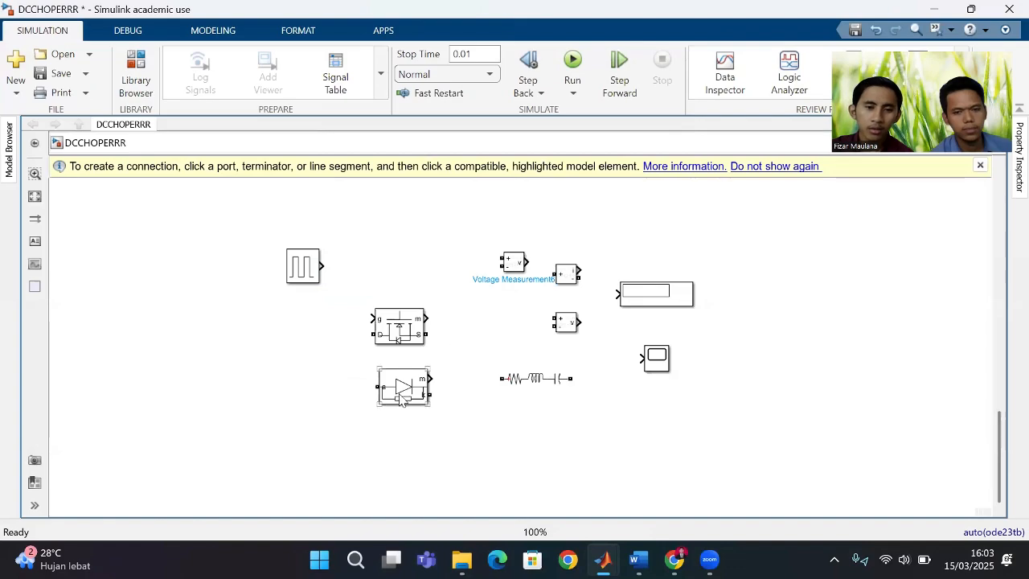
Move the Mosfet right, beside the lower Voltage Measurement block, then shift the Diode slightly left and rotate it
drag(394, 322, 507, 329)
drag(396, 396, 367, 391)
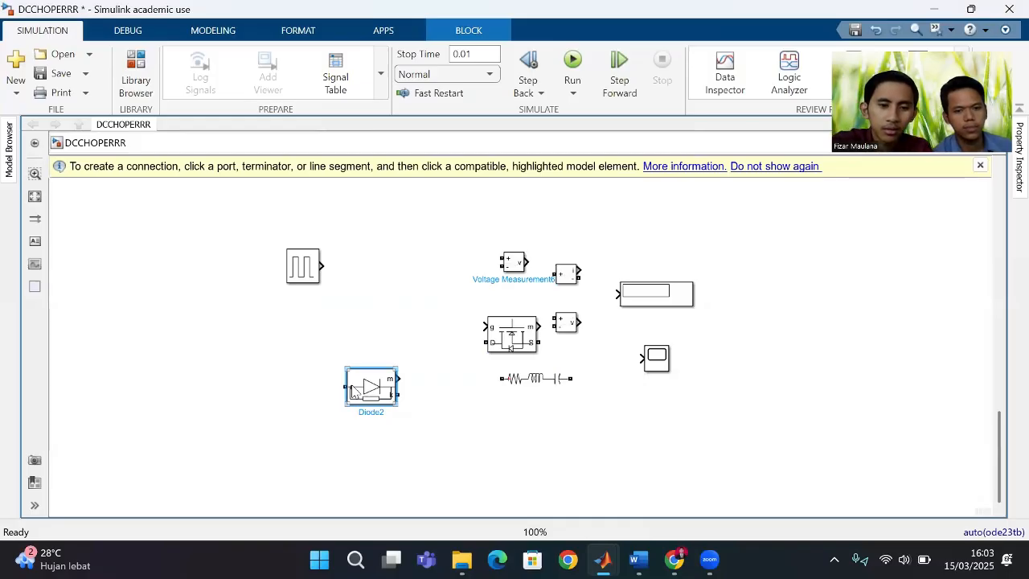
key(ctrl+r)
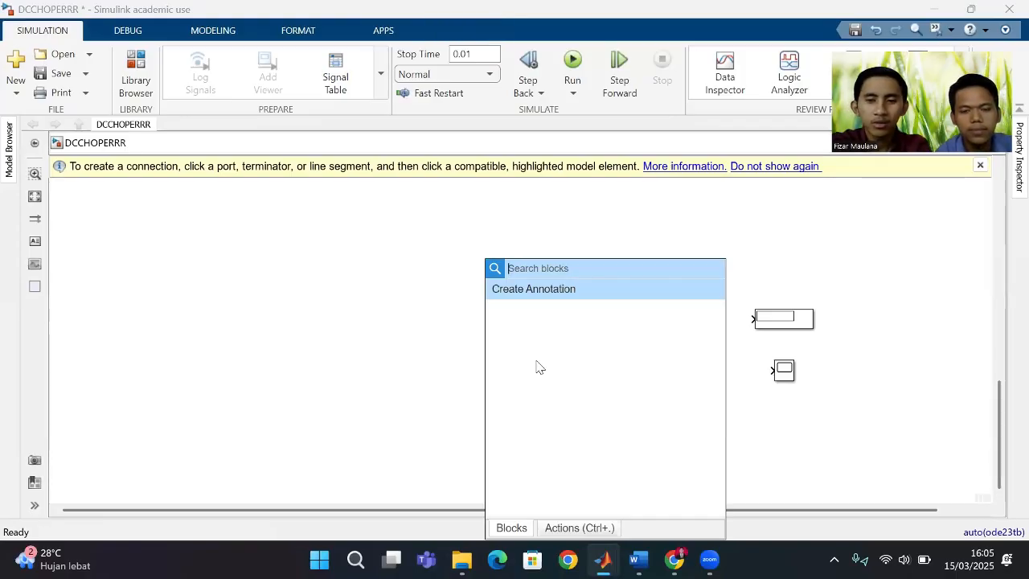
Add a DC Voltage Source block from Specialized Power Systems Sources and place it below the Pulse Generator, slightly to its left
text(dc vol)
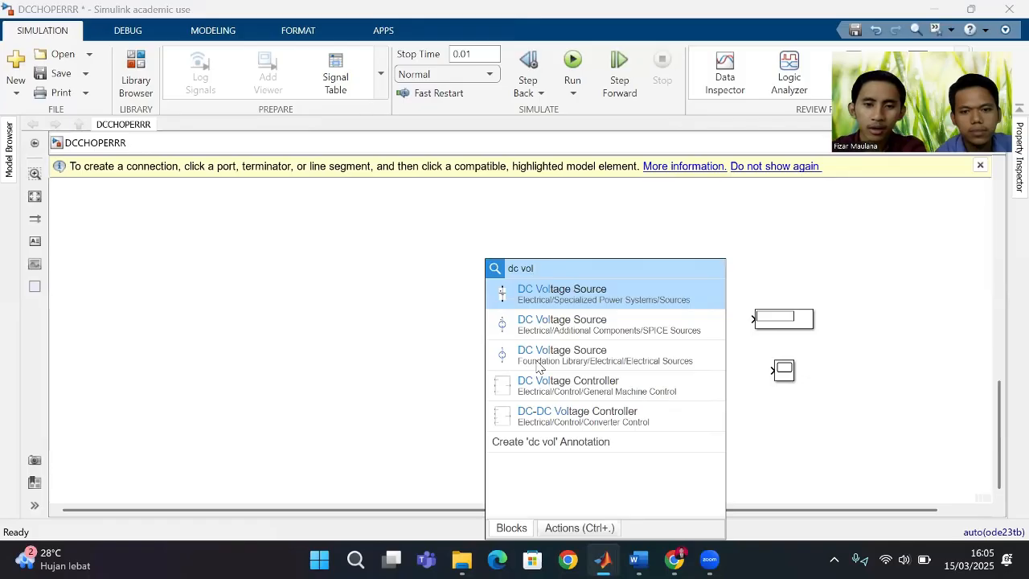
click(589, 294)
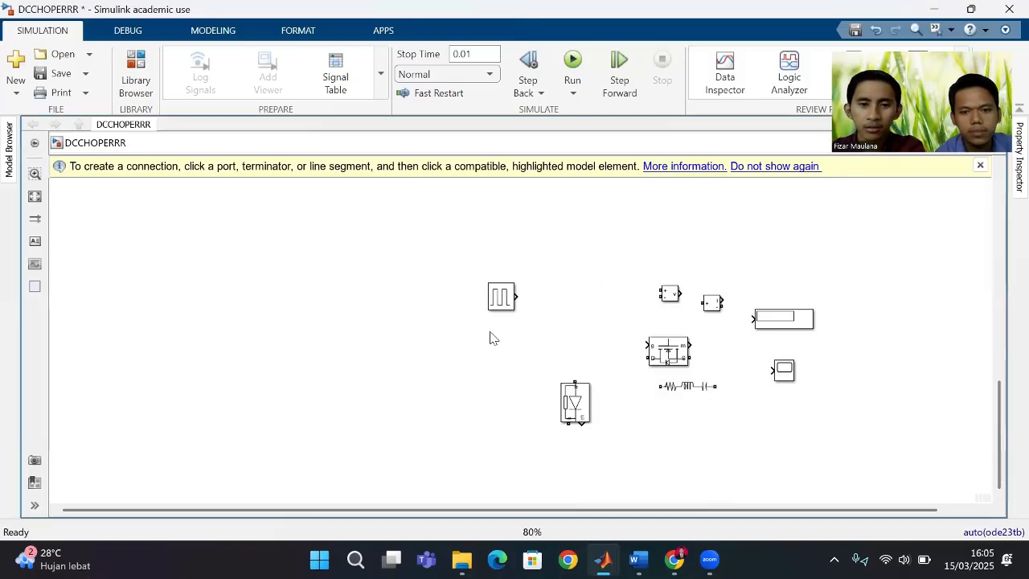
drag(488, 351, 475, 388)
click(508, 376)
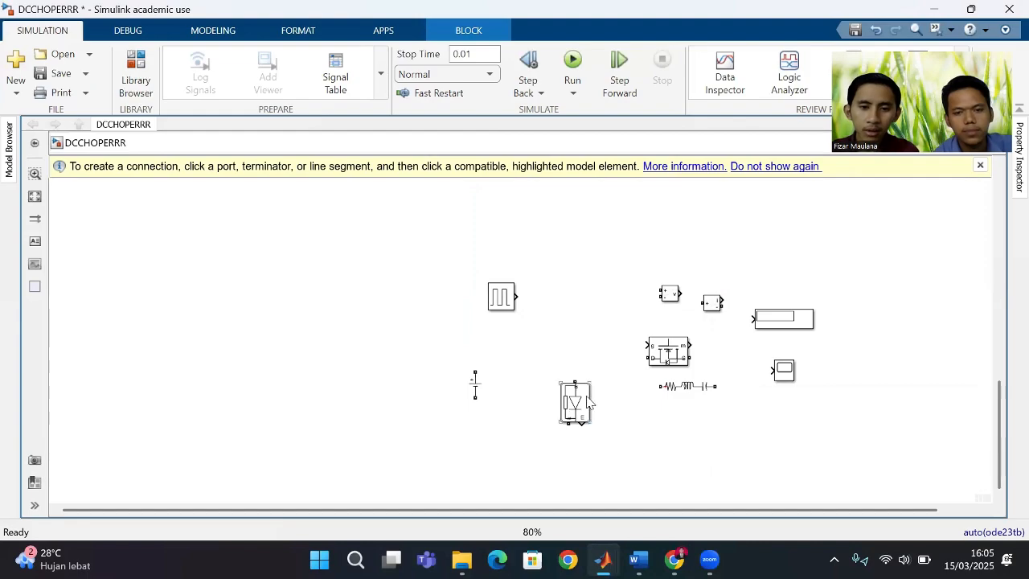
Move the Diode slightly right and place the Mosfet between the Pulse Generator and the Diode
drag(584, 405, 630, 413)
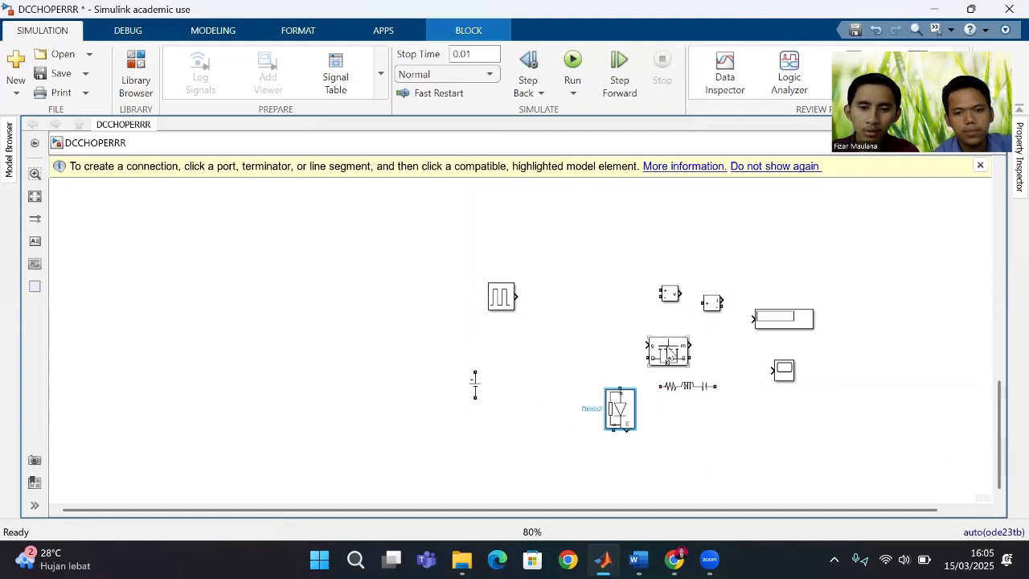
drag(669, 352, 562, 354)
click(545, 316)
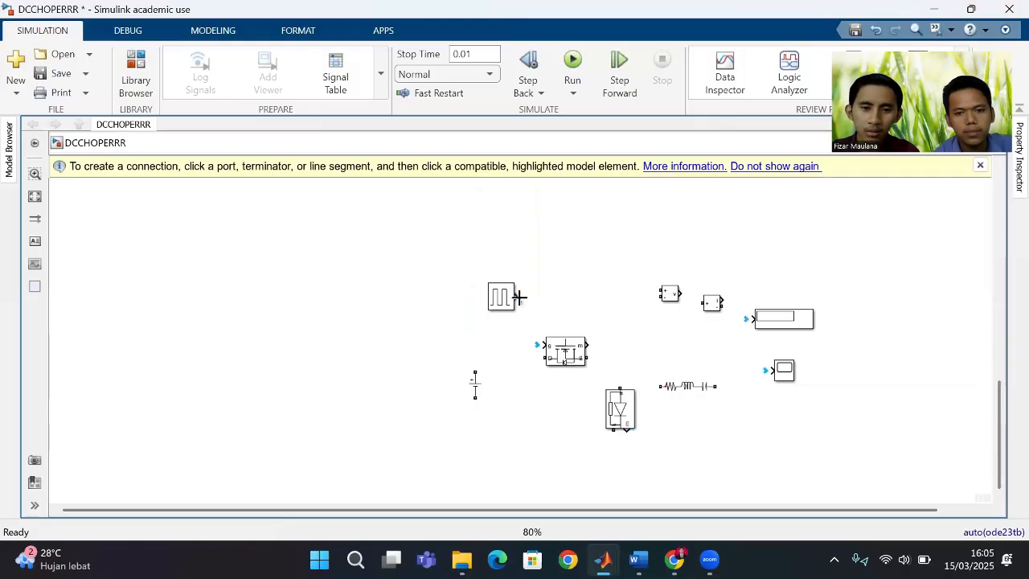
Wire the Mosfet's gate to the Pulse Generator, its drain to the DC source's positive terminal and its source to the lowered Diode
drag(536, 306, 475, 371)
click(557, 356)
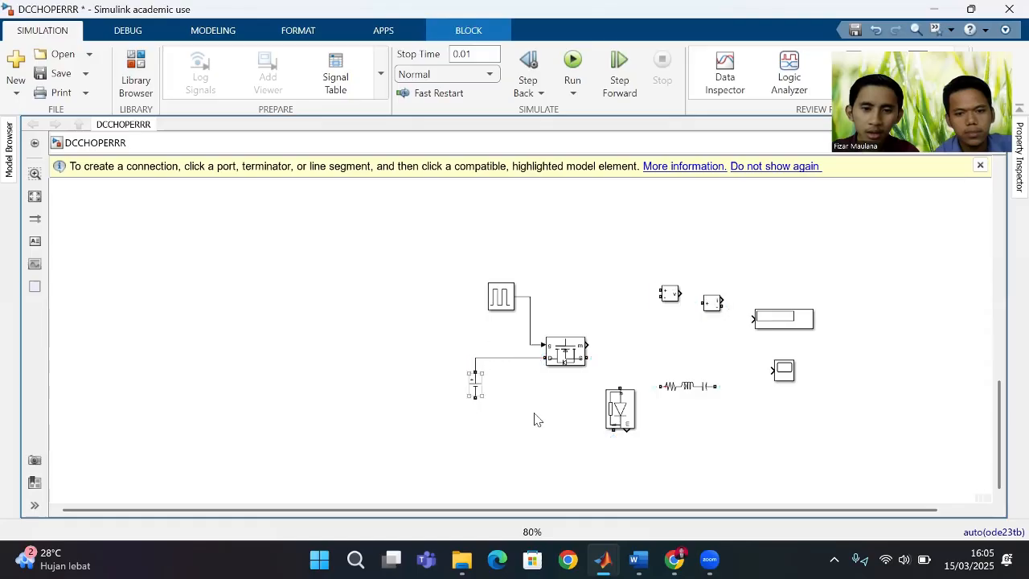
drag(620, 421, 587, 358)
click(625, 408)
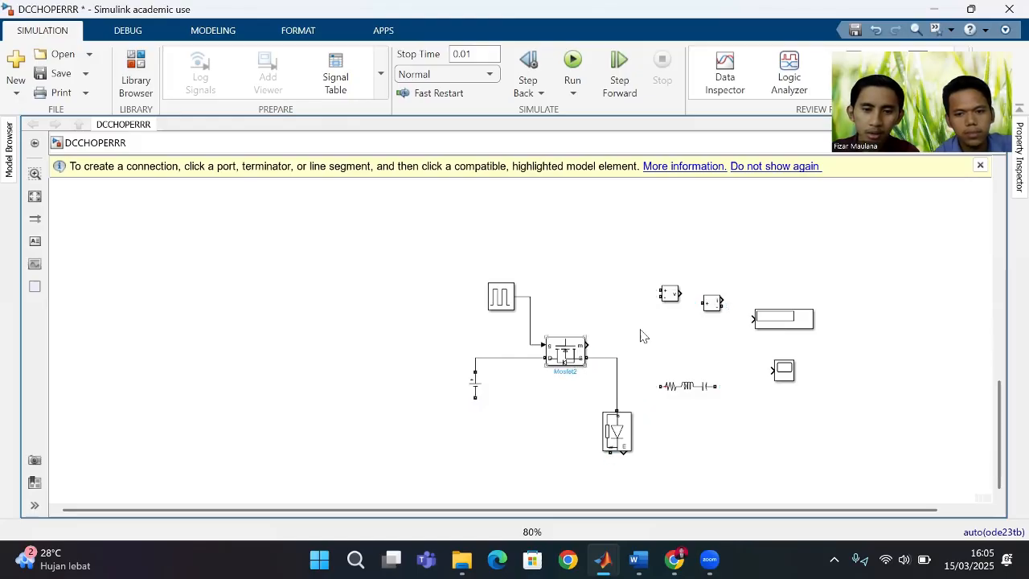
Move the Scope to the far right and align the Series RLC Branch with the Mosfet's source terminal
drag(684, 388, 707, 401)
drag(782, 370, 868, 400)
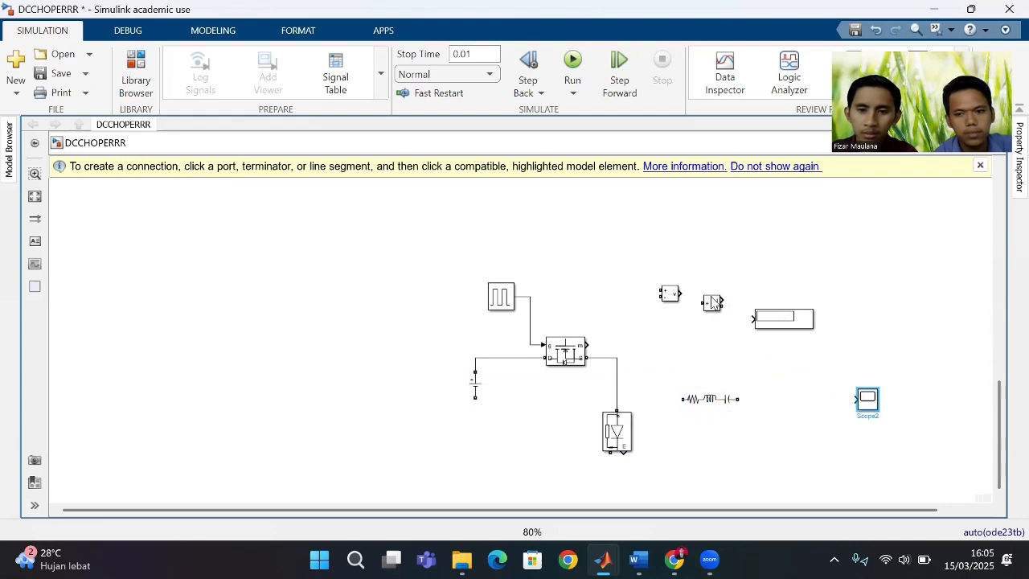
click(710, 402)
drag(709, 401, 688, 363)
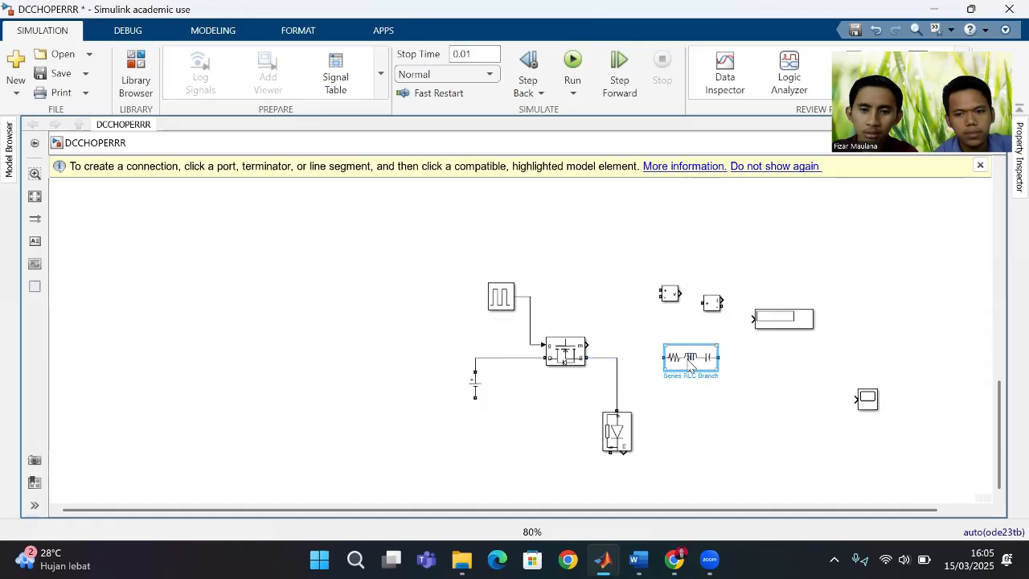
Set the Series RLC Branch to branch type L with an inductance of 33e-6 H
double_click(688, 362)
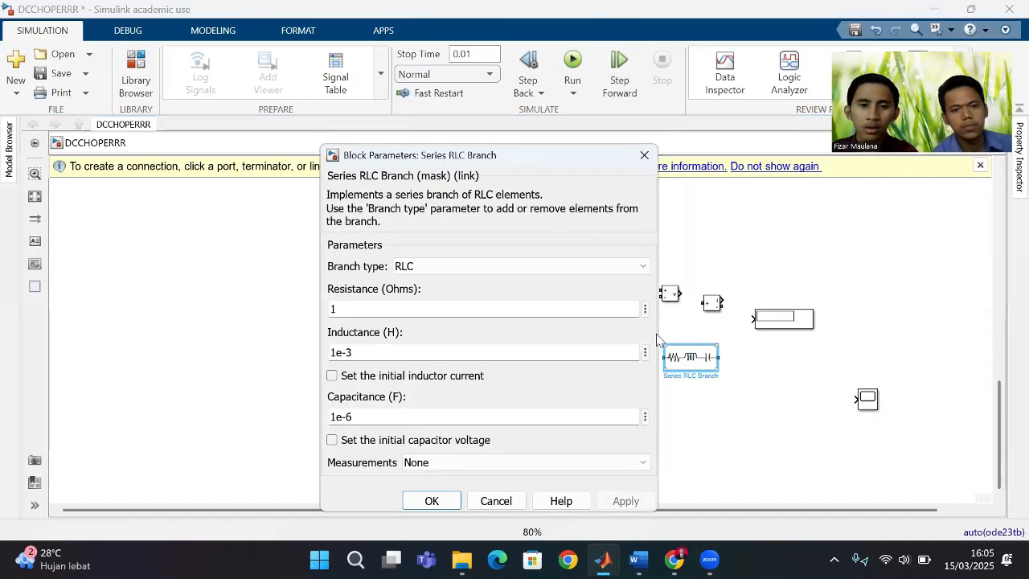
click(402, 266)
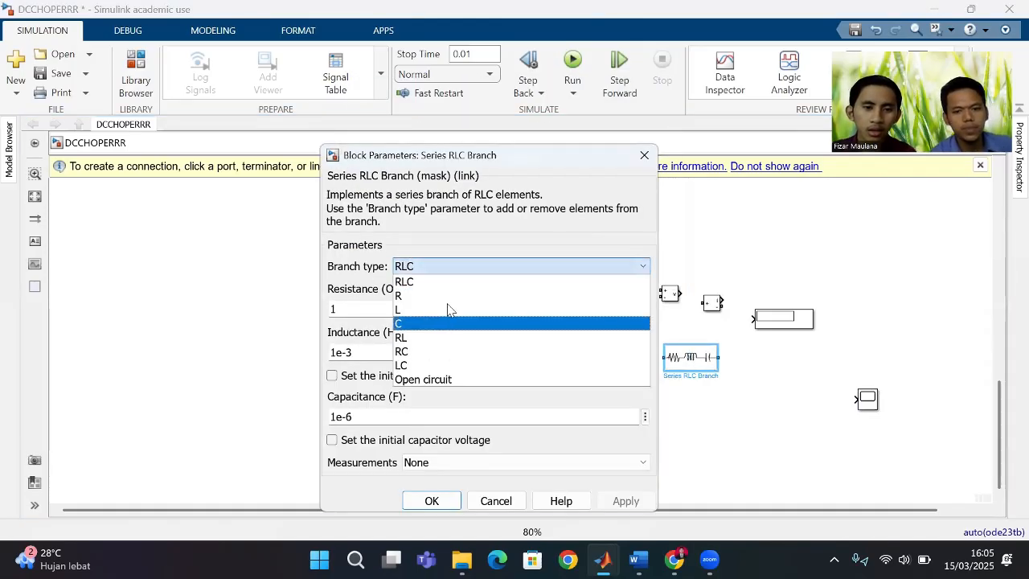
click(448, 309)
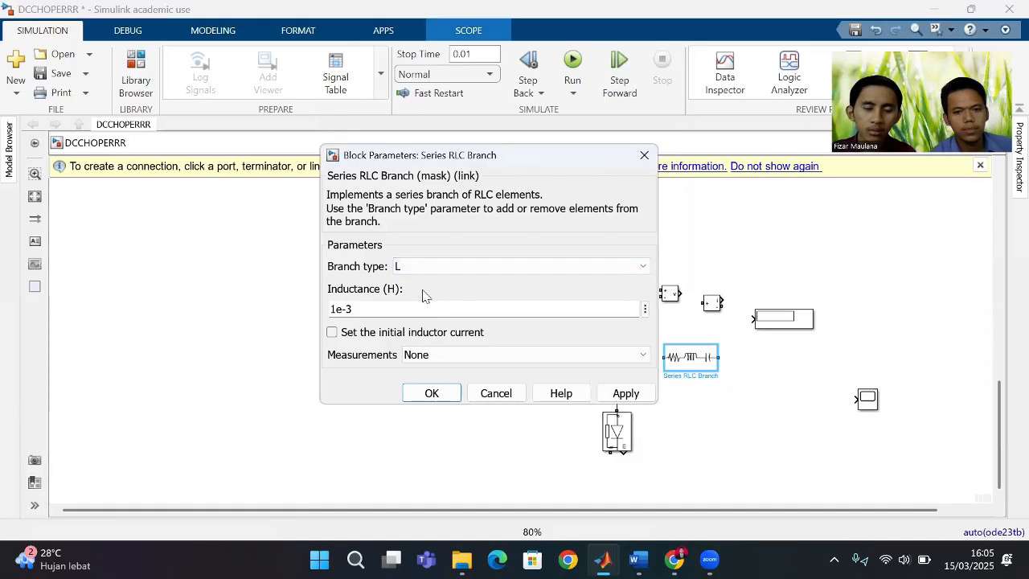
double_click(334, 308)
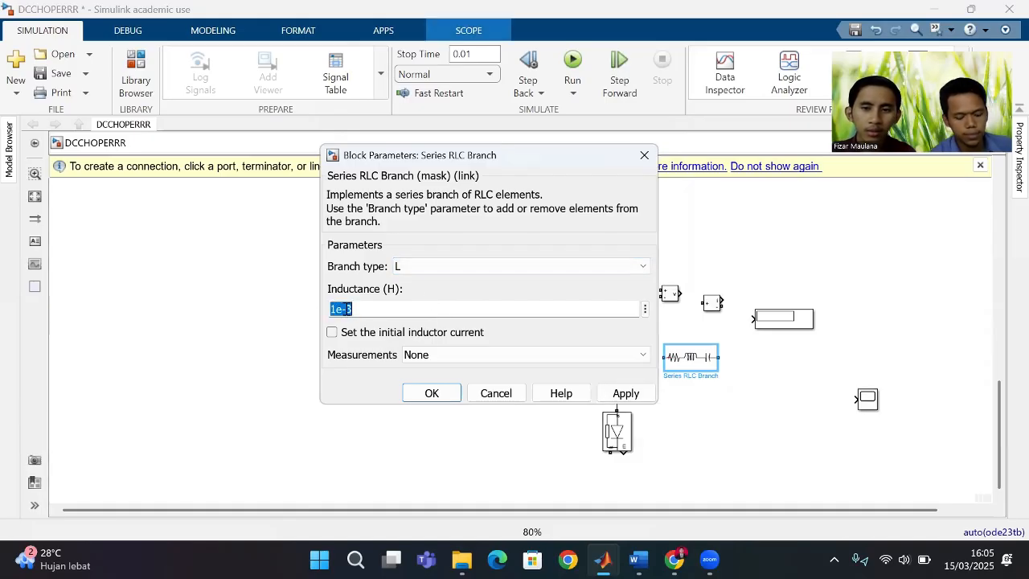
text(3e-3)
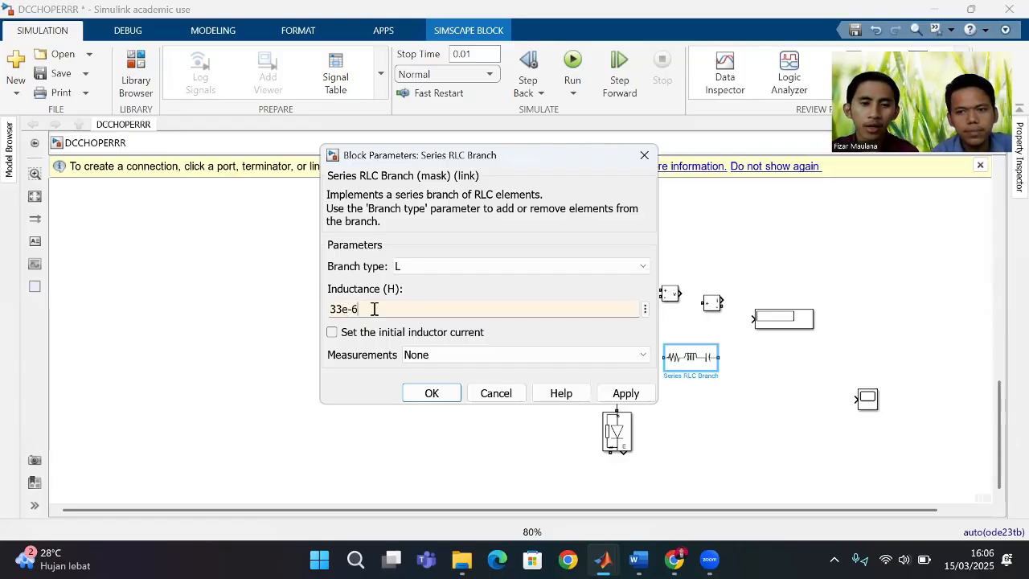
click(432, 393)
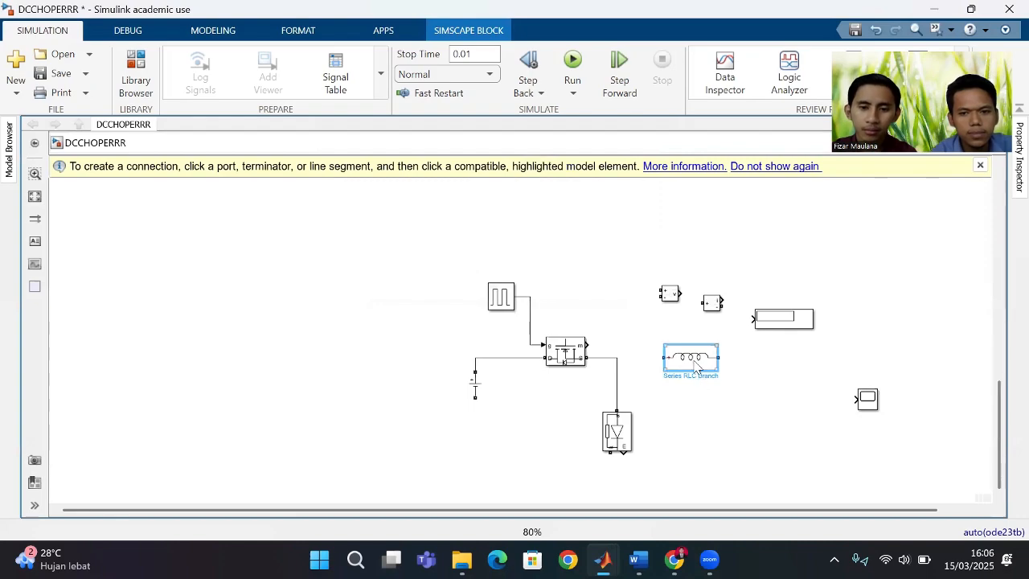
Connect the inductor to the Mosfet–Diode line, then place the Current Measurement block right of the inductor and wire them together
click(660, 352)
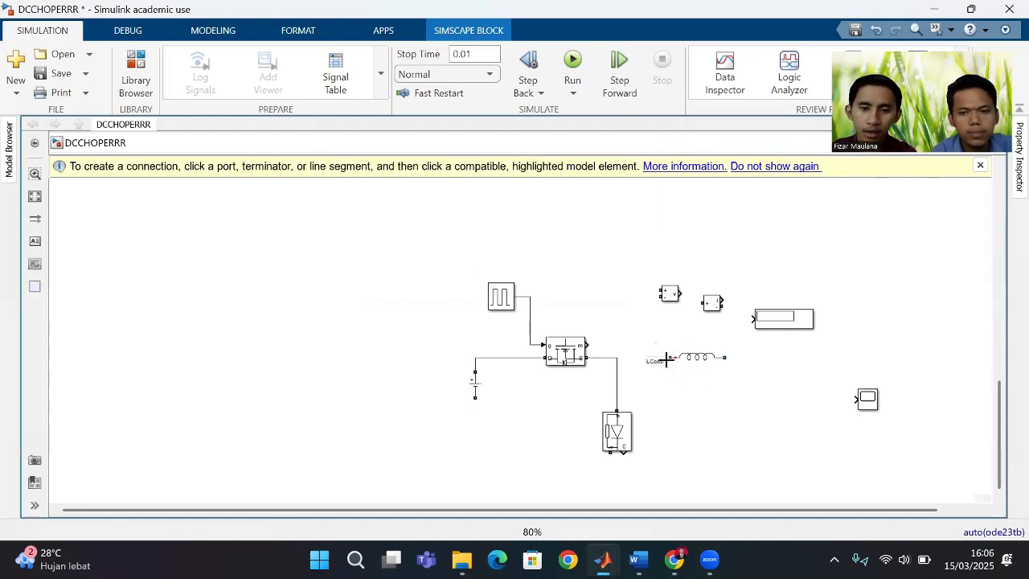
drag(666, 361, 619, 358)
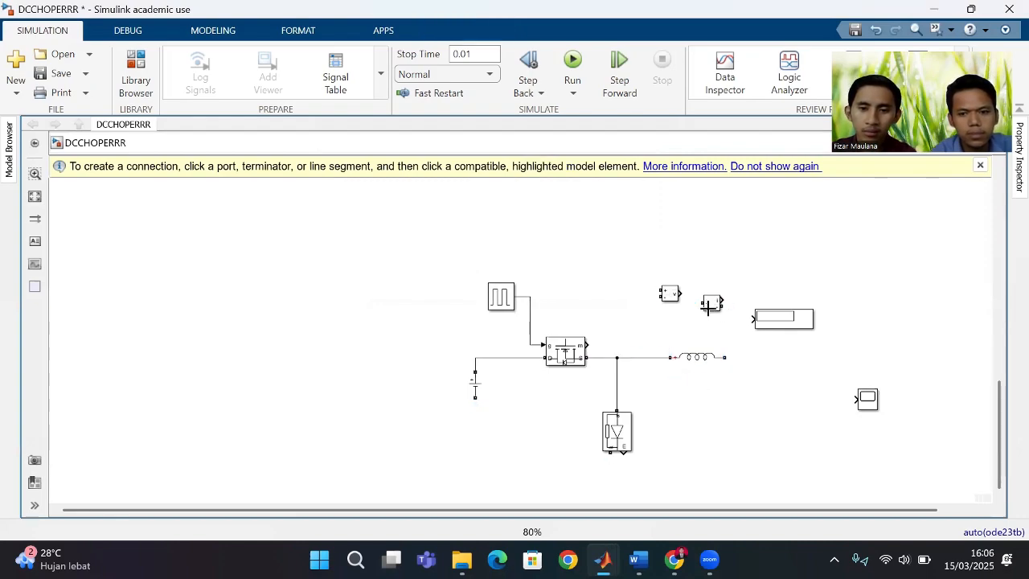
drag(710, 305, 783, 362)
click(742, 345)
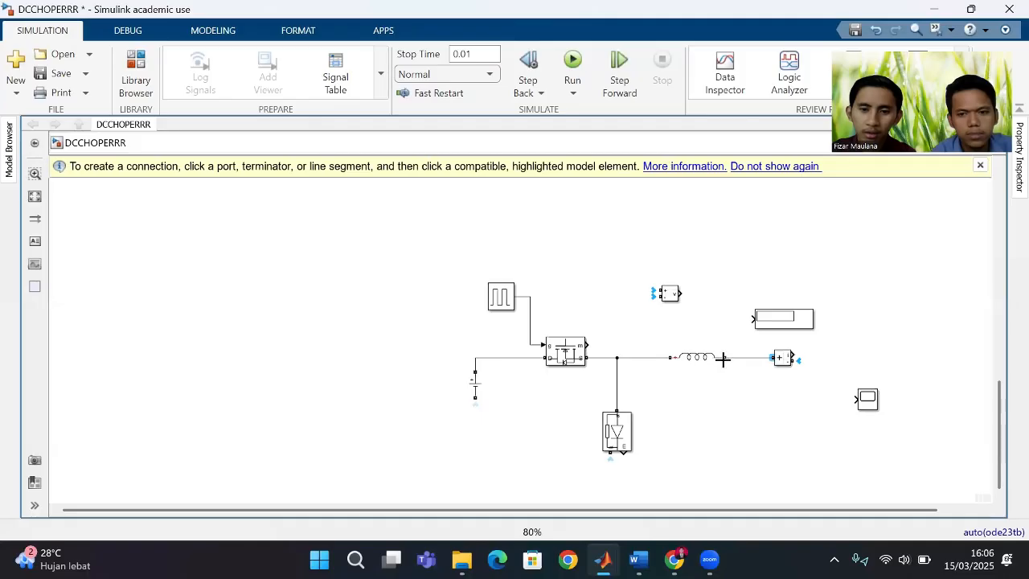
Move the Scope to the upper right of the circuit and the Display to the lower right
scroll(738, 390, right, 3)
scroll(738, 391, down, 1)
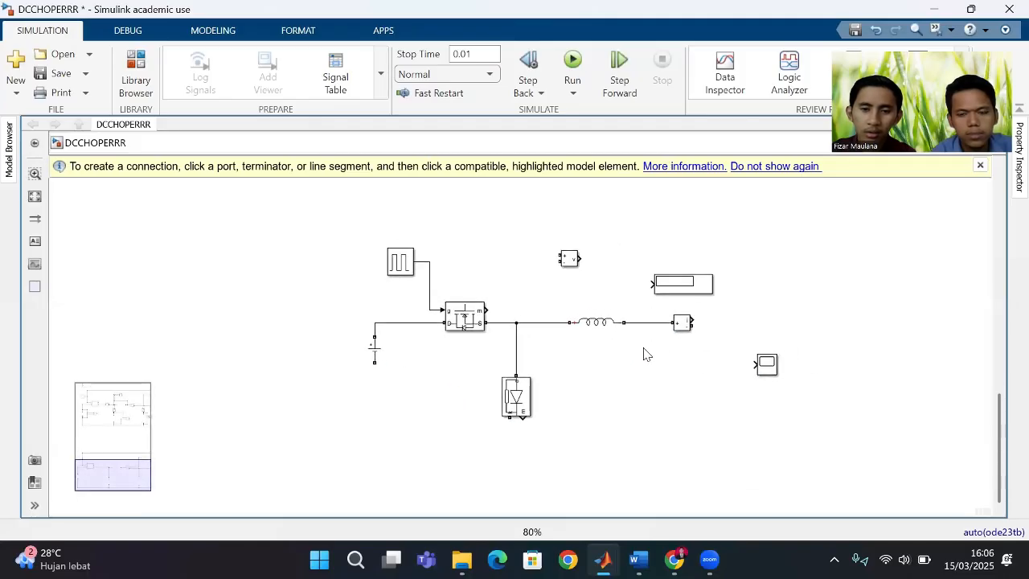
drag(776, 370, 815, 259)
drag(683, 288, 787, 421)
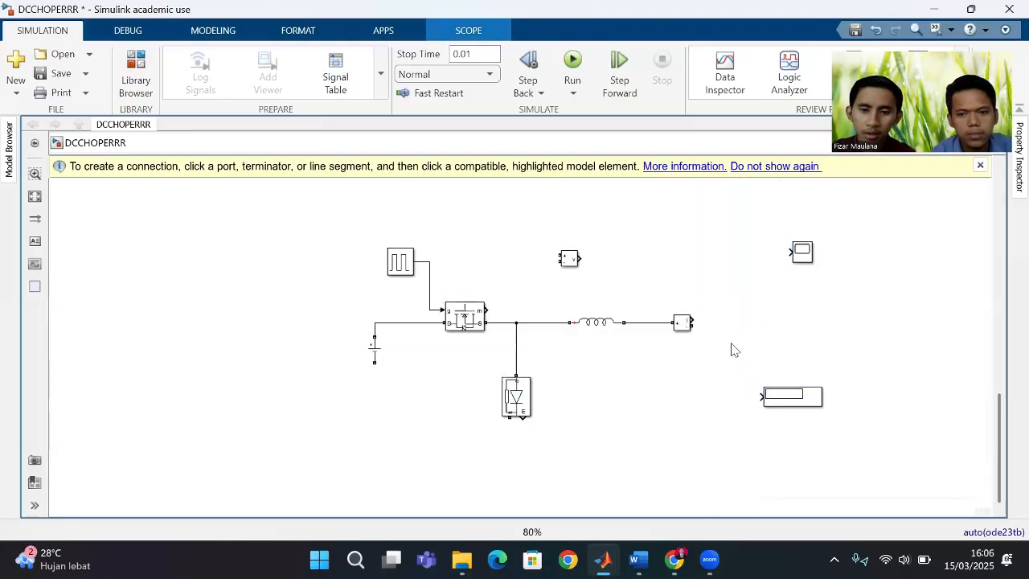
Copy the inductor branch to a spot below it and set the copy to branch type R with a resistance of 0.5 ohms
click(596, 324)
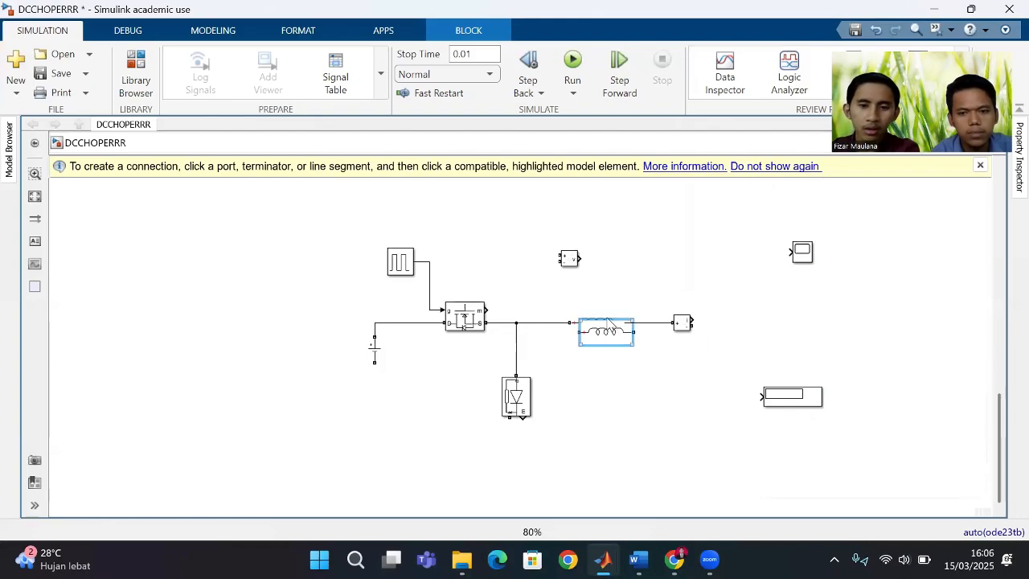
drag(601, 324, 667, 392)
double_click(661, 391)
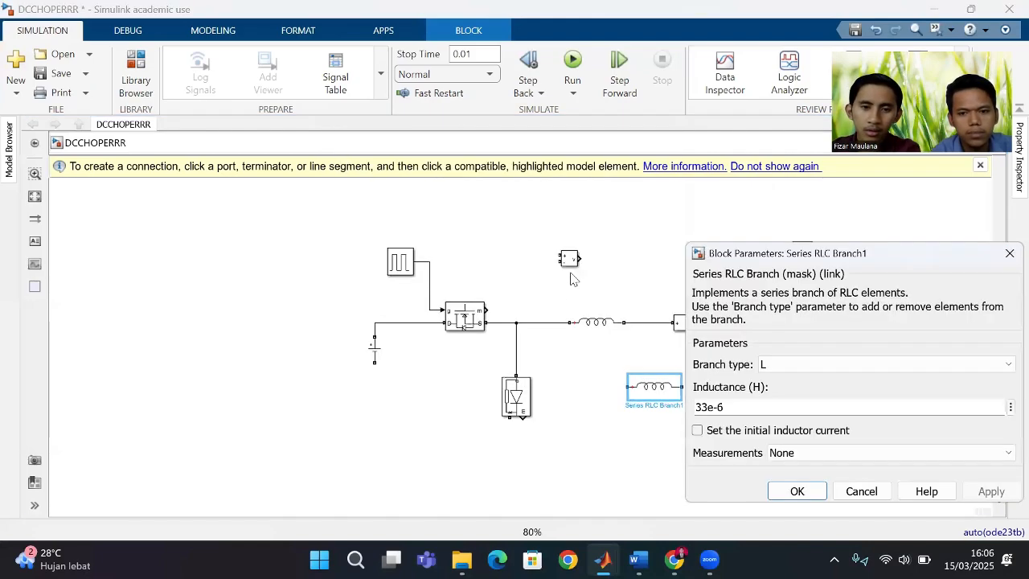
click(818, 364)
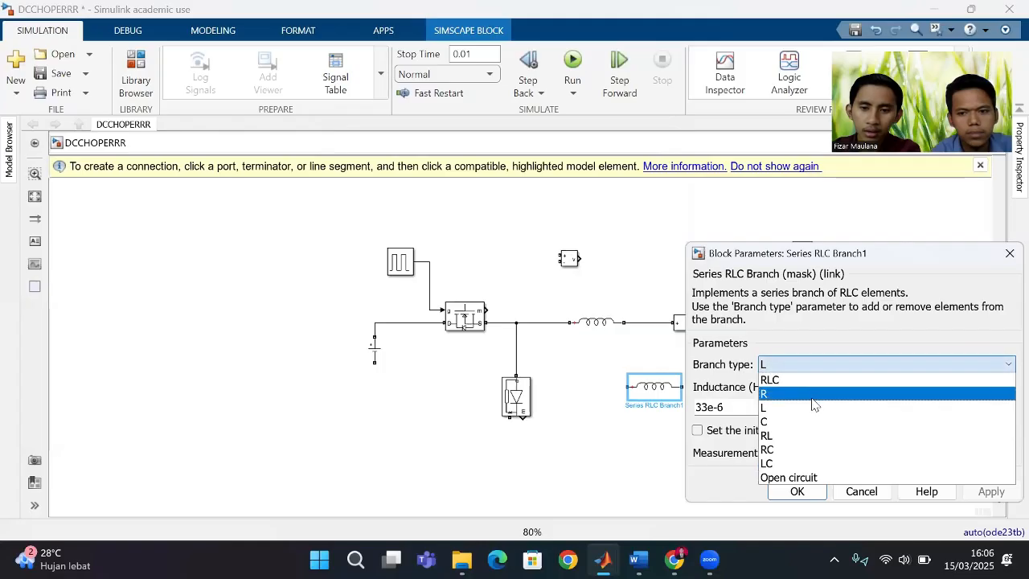
click(812, 394)
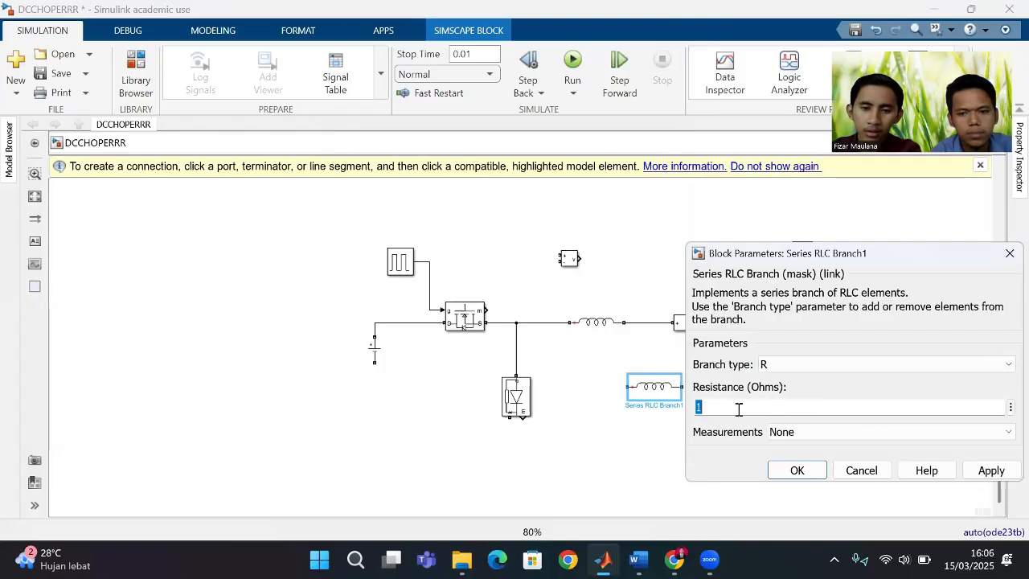
text(05)
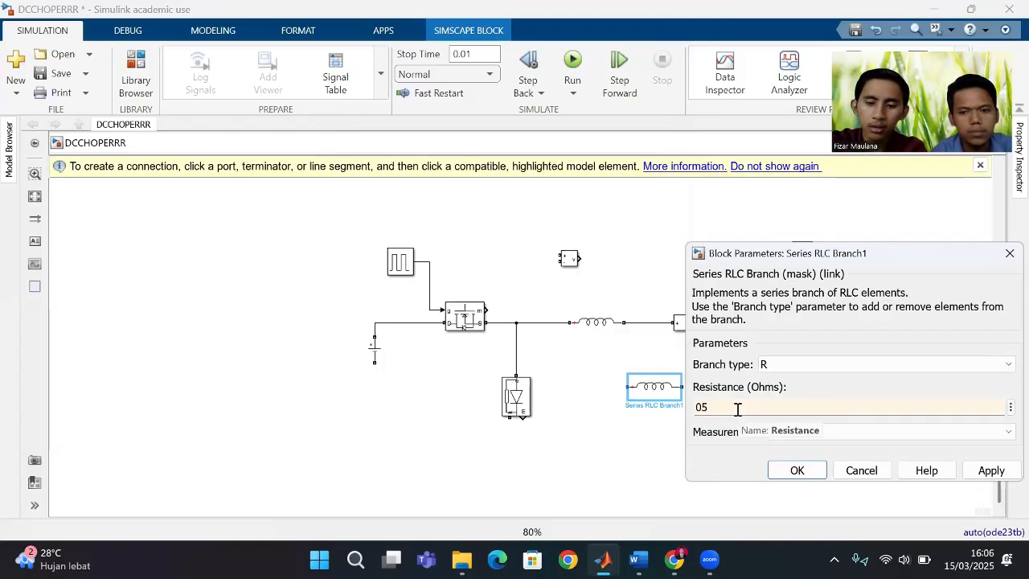
key(BackSpace)
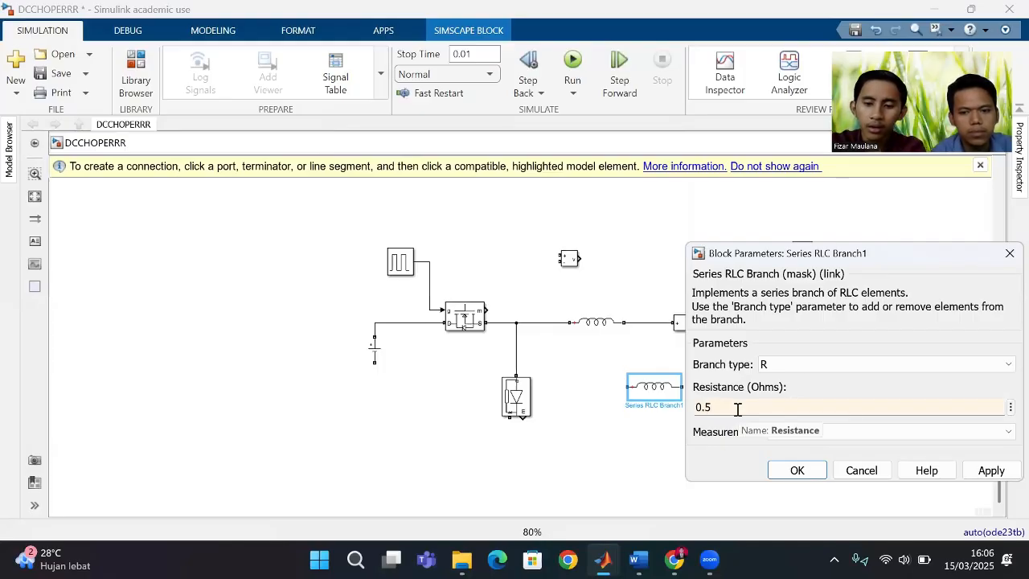
key(Return)
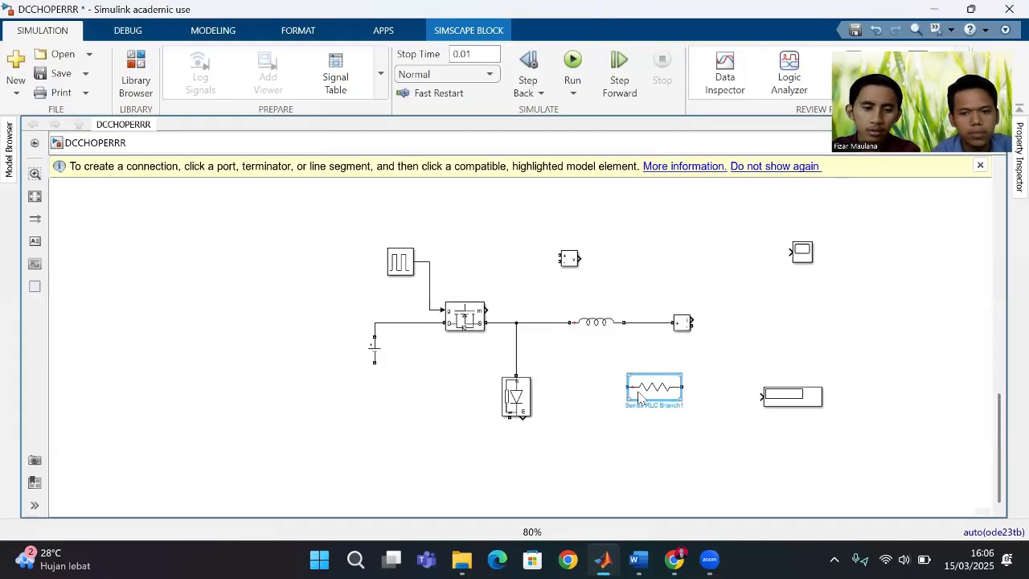
Rotate the resistor upright and move it beside the Display, then shift the Current Measurement block closer to the inductor
key(ctrl+r)
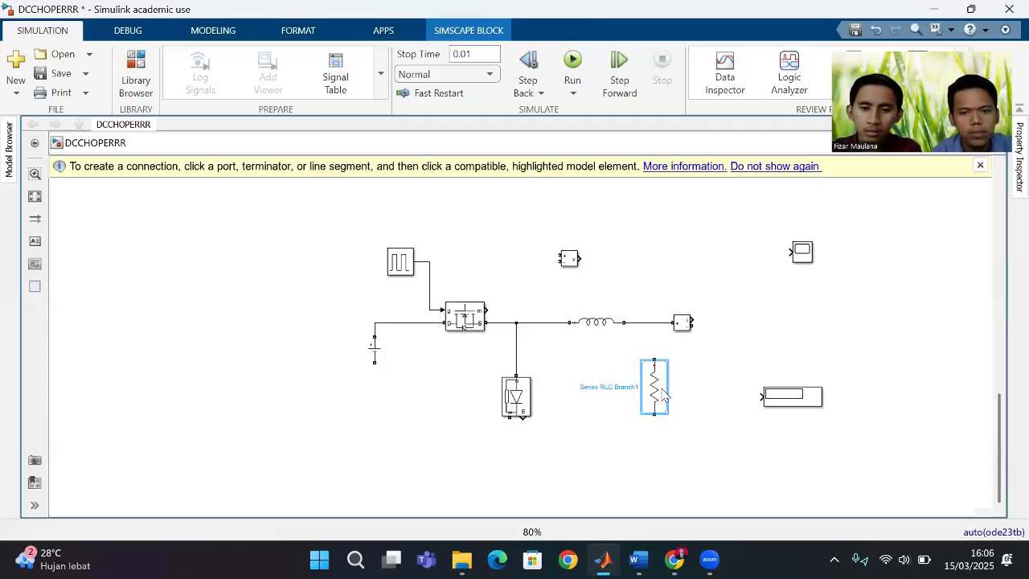
drag(662, 392, 733, 401)
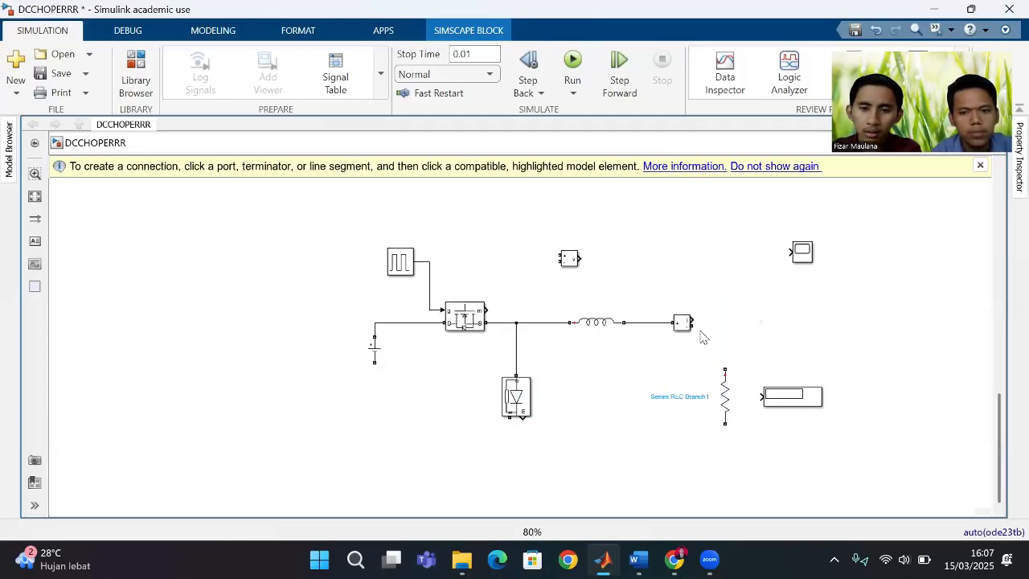
drag(688, 325, 667, 324)
Copy the resistor to a spot on its left, set the copy to branch type C with capacitance 330e-6 F, and nudge it down slightly
click(725, 398)
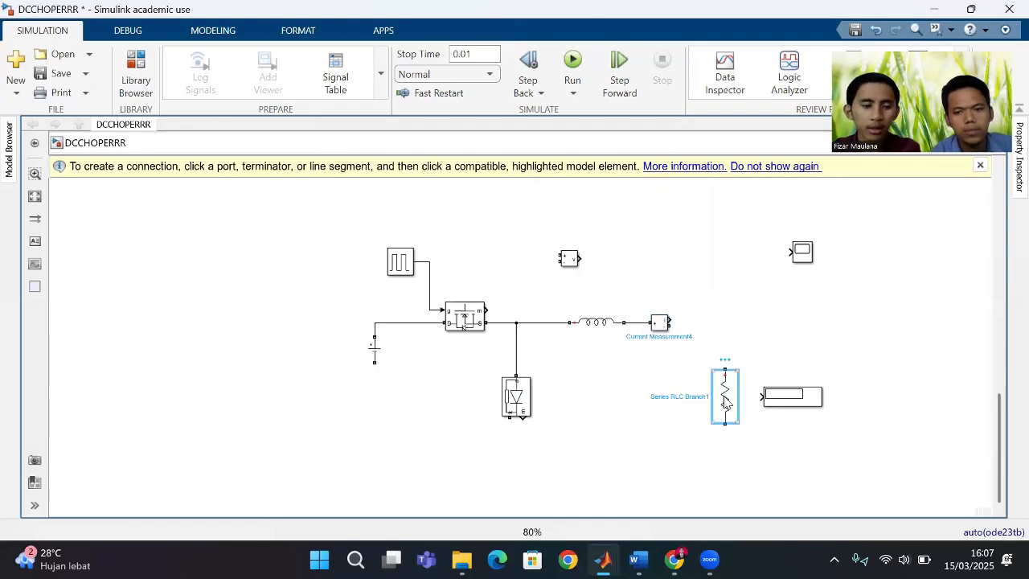
drag(725, 402, 619, 408)
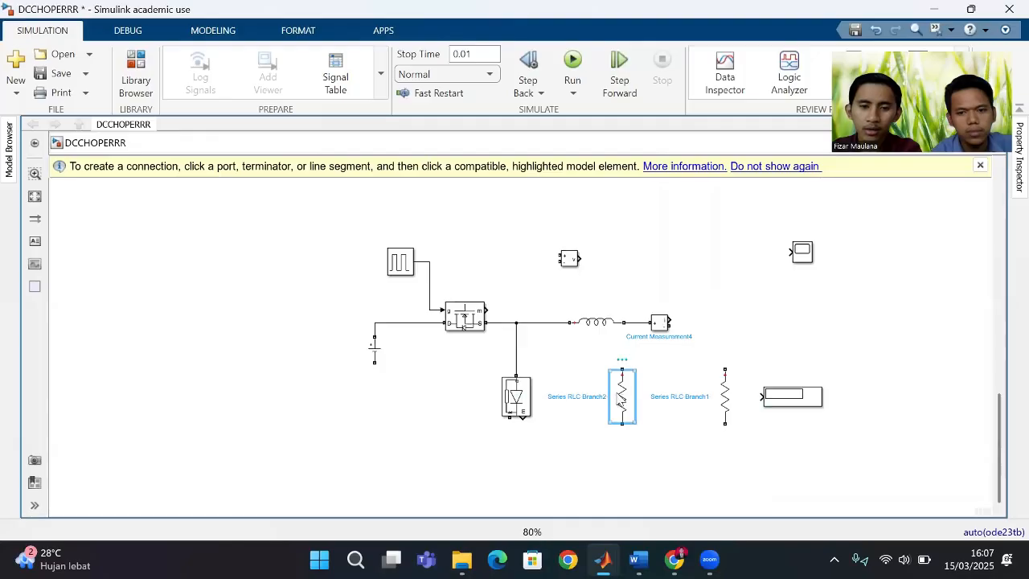
double_click(620, 398)
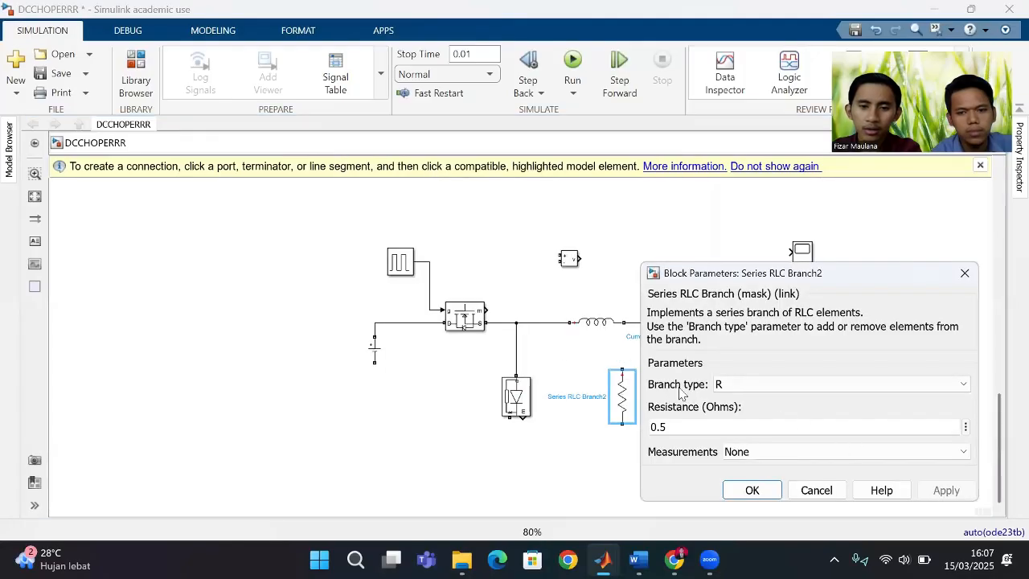
click(725, 386)
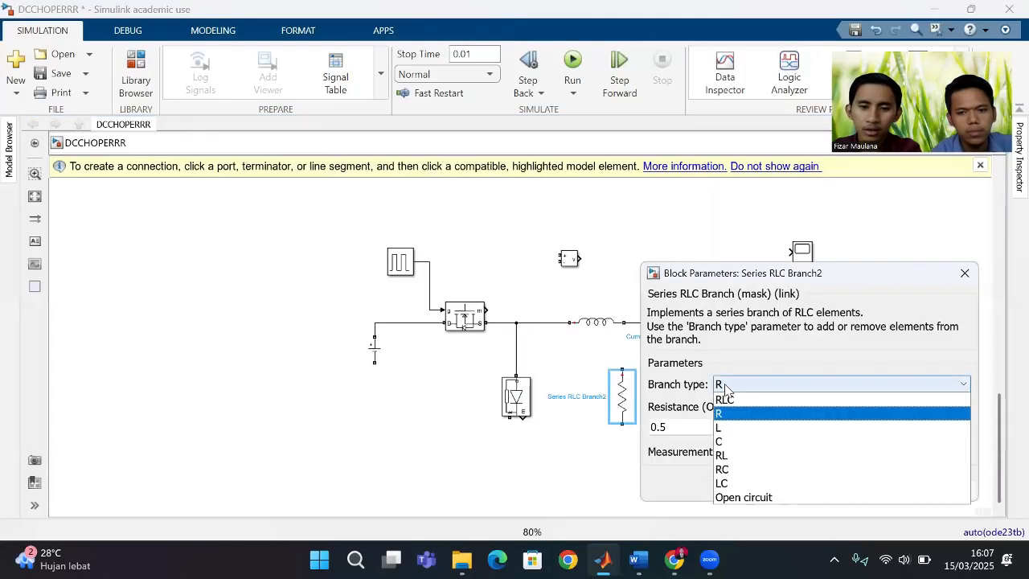
click(738, 442)
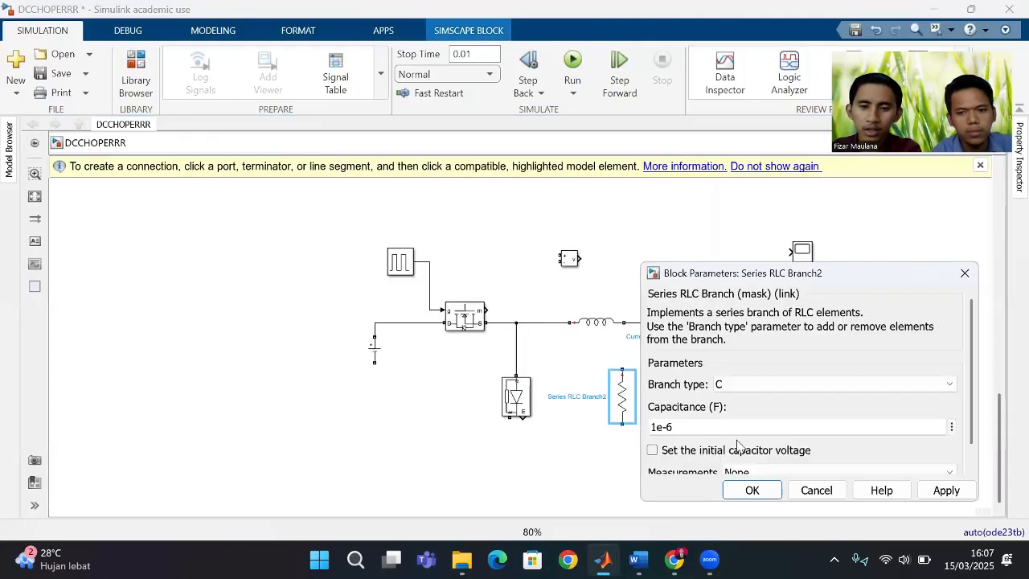
double_click(655, 427)
click(659, 427)
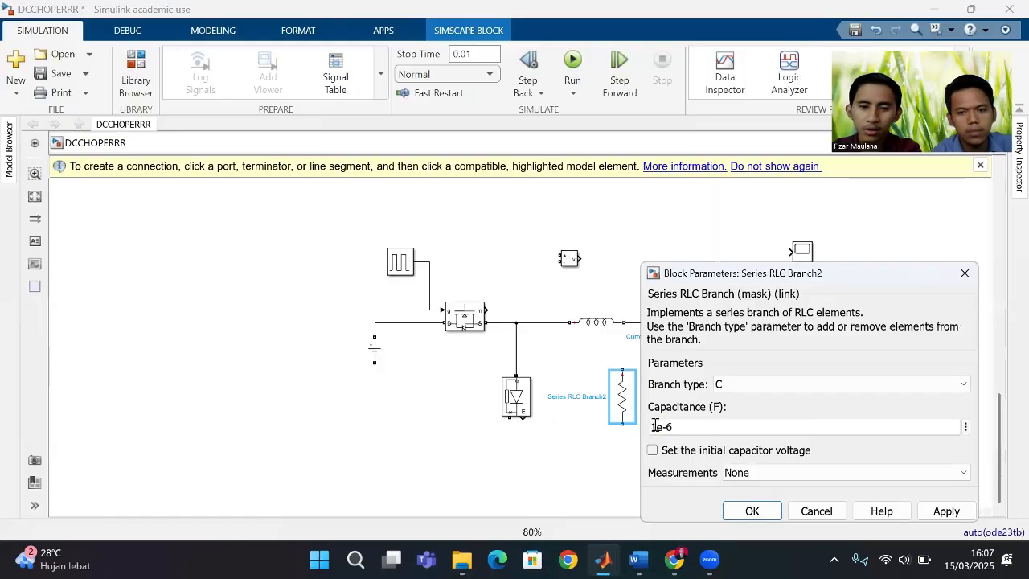
key(BackSpace)
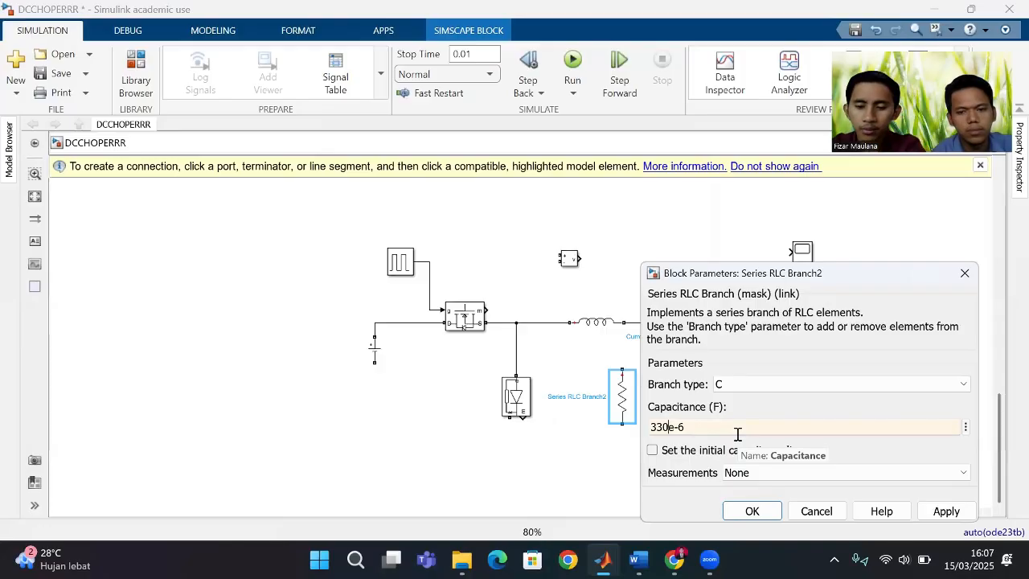
key(Return)
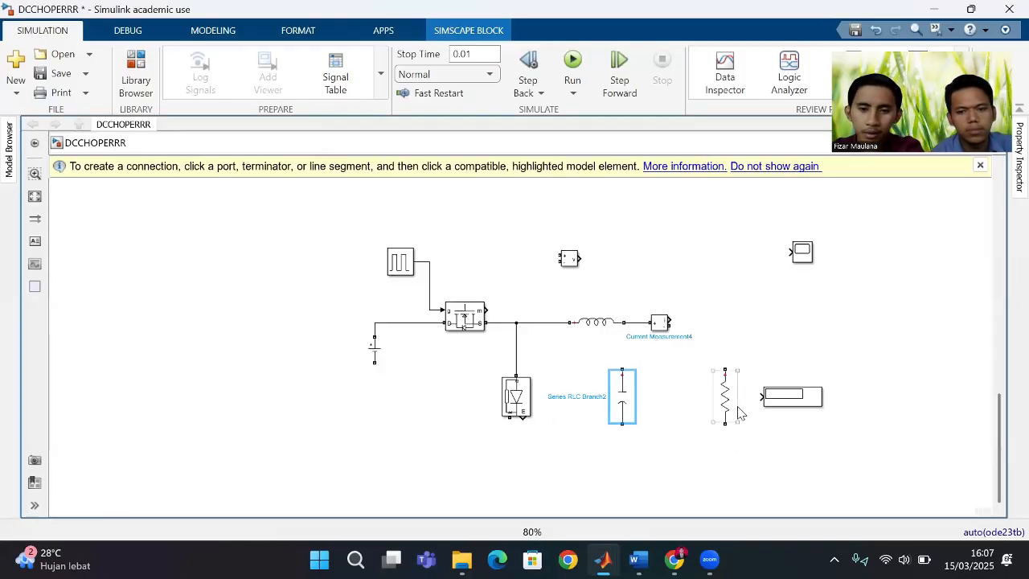
mouse_move(624, 411)
mouse_down()
mouse_move(658, 438)
mouse_move(587, 426)
mouse_move(619, 423)
mouse_up()
click(682, 406)
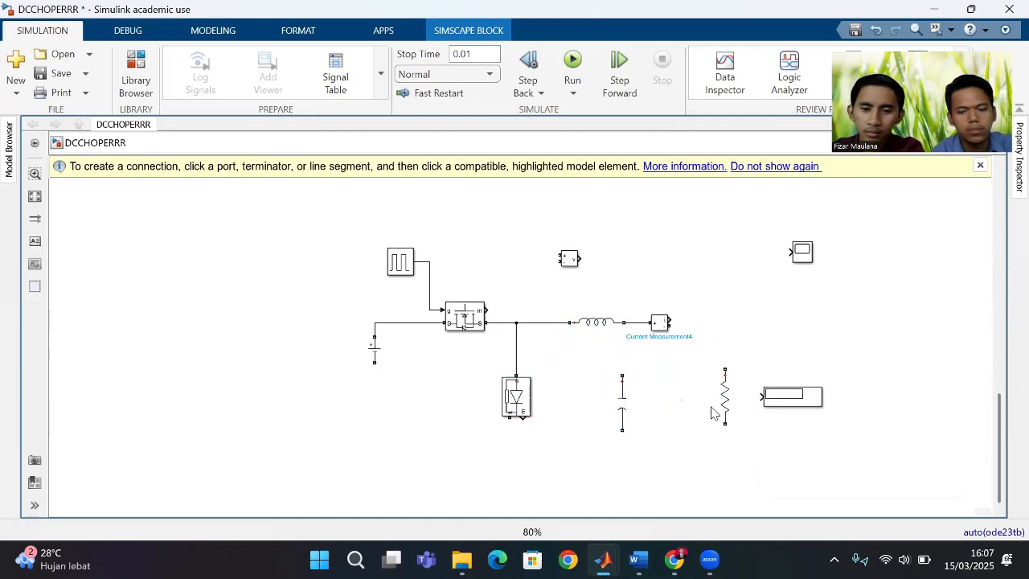
Wire the Current Measurement's negative port to the resistor's upper end and the resistor's lower end back to the DC source's lower terminal
drag(725, 368, 669, 322)
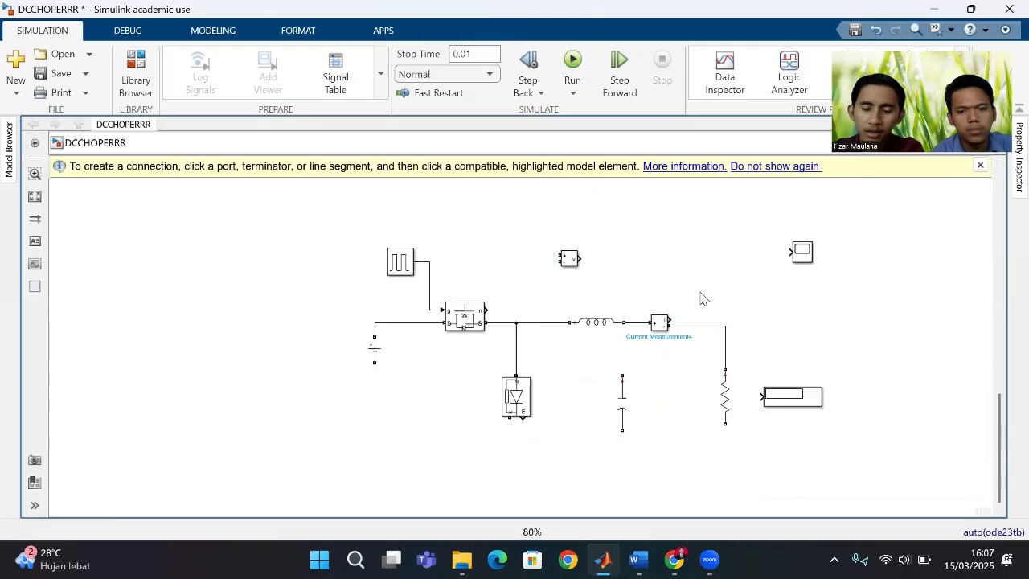
click(725, 400)
drag(727, 431, 381, 364)
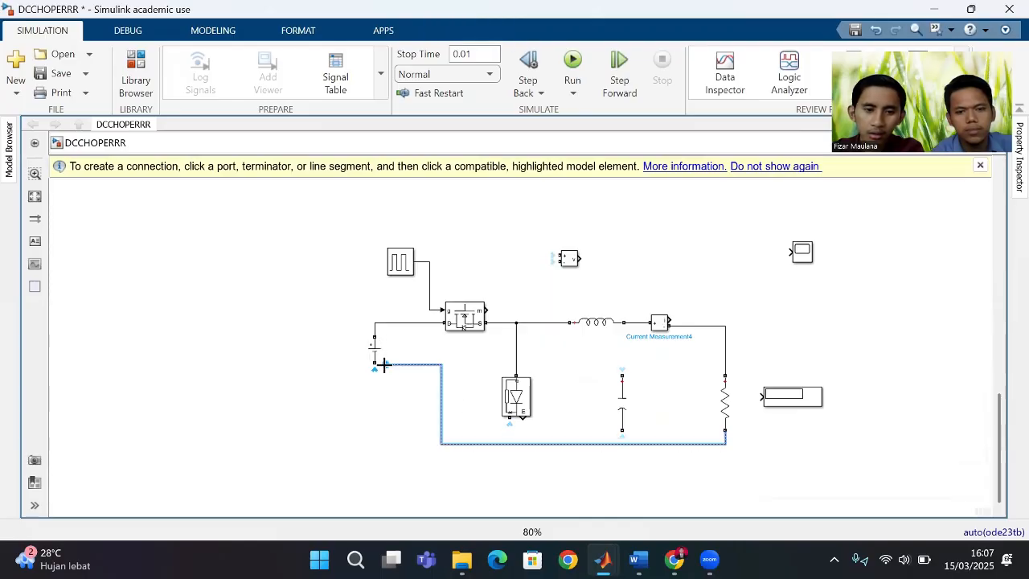
click(424, 410)
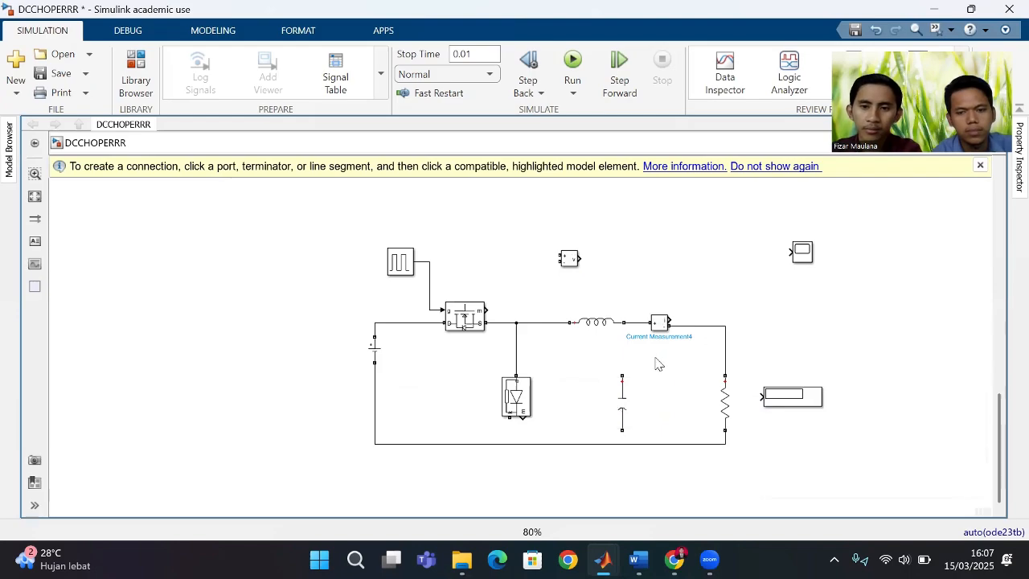
Move the capacitor between the Current Measurement and the resistor, and wire it between the upper line and the bottom return line
drag(653, 253, 643, 252)
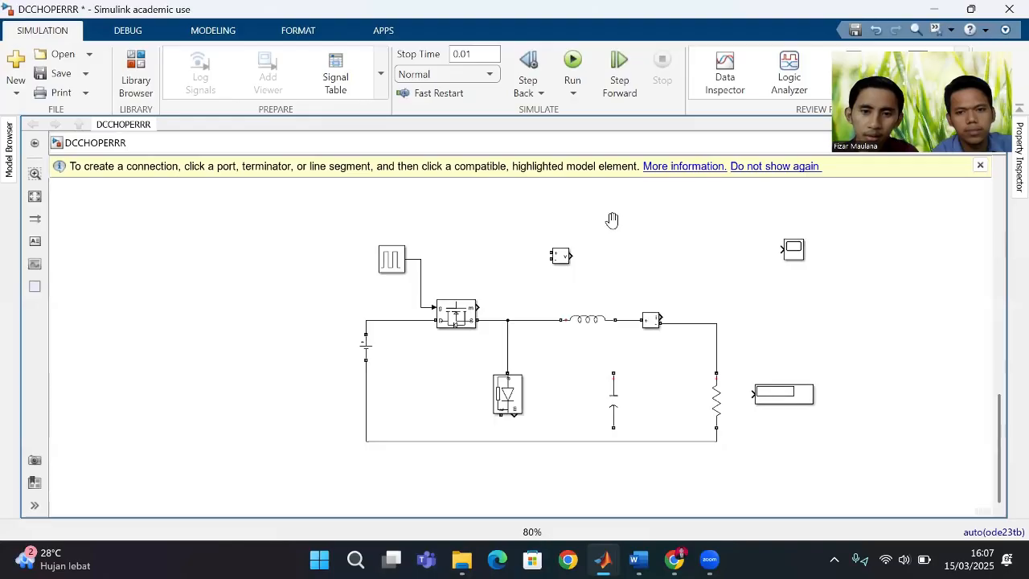
drag(611, 218, 582, 526)
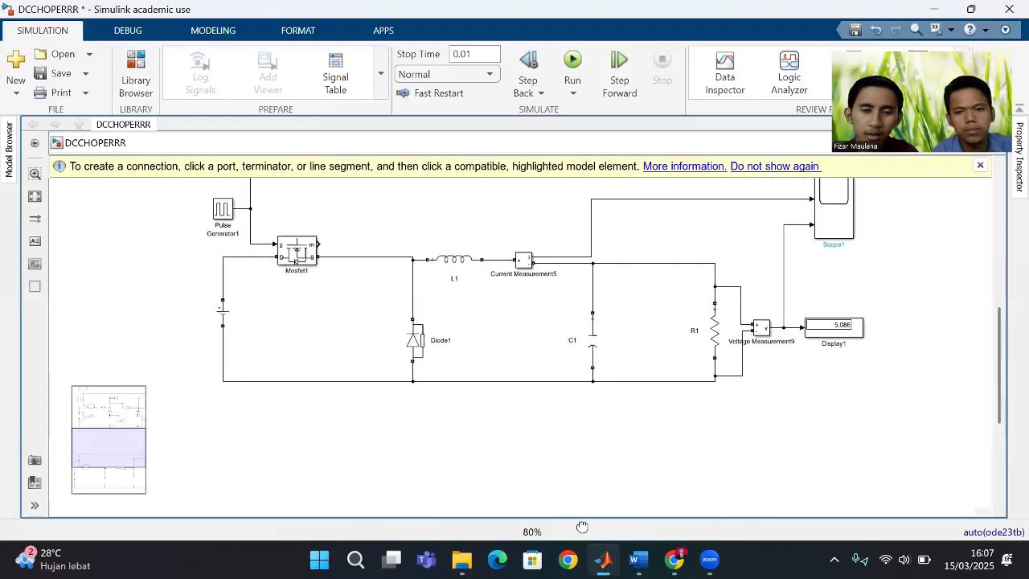
drag(582, 526, 610, 289)
drag(627, 454, 608, 372)
drag(613, 309, 601, 310)
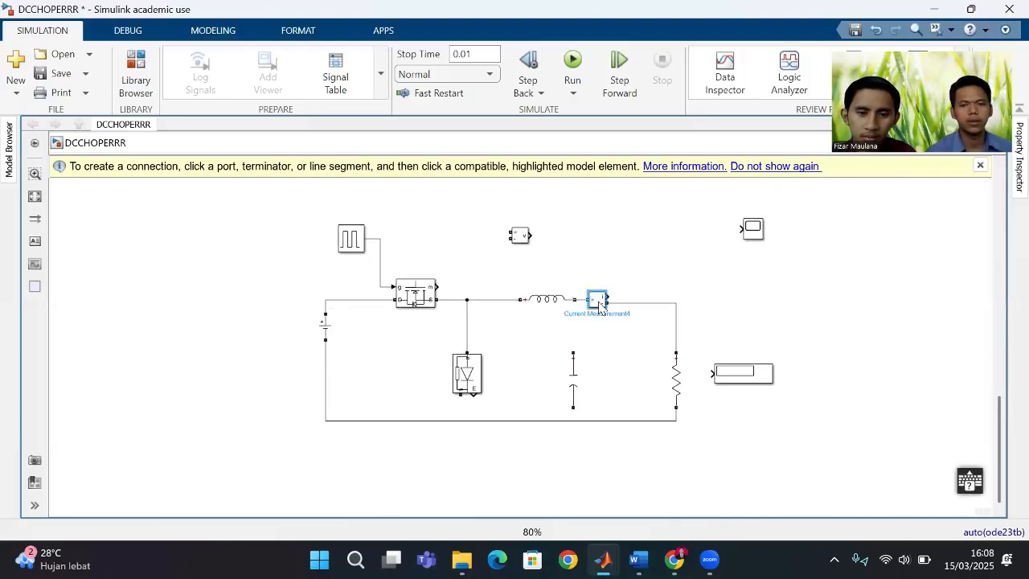
click(573, 383)
mouse_move(573, 382)
mouse_down()
mouse_move(625, 376)
mouse_move(624, 303)
mouse_up()
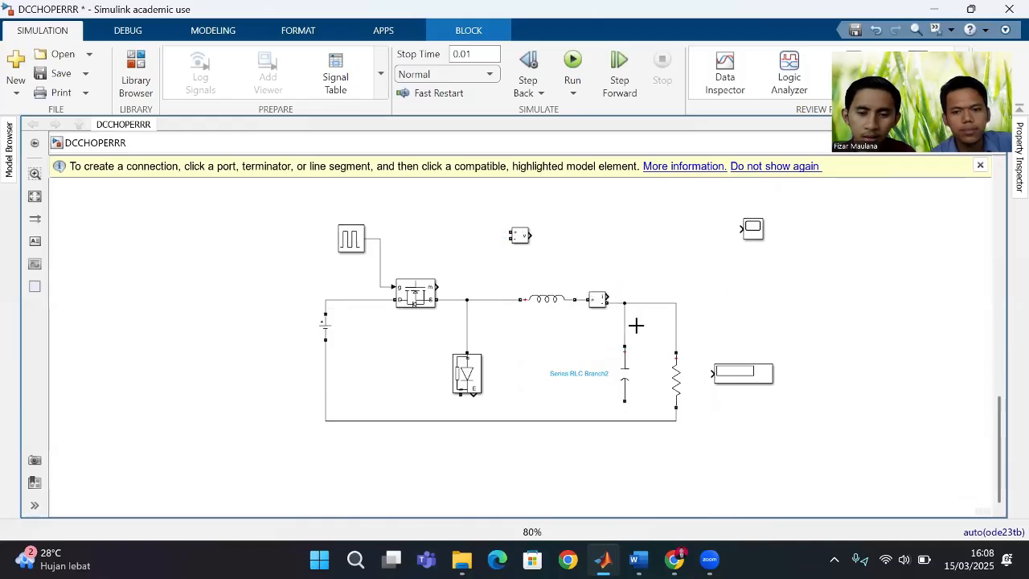
drag(626, 402, 626, 419)
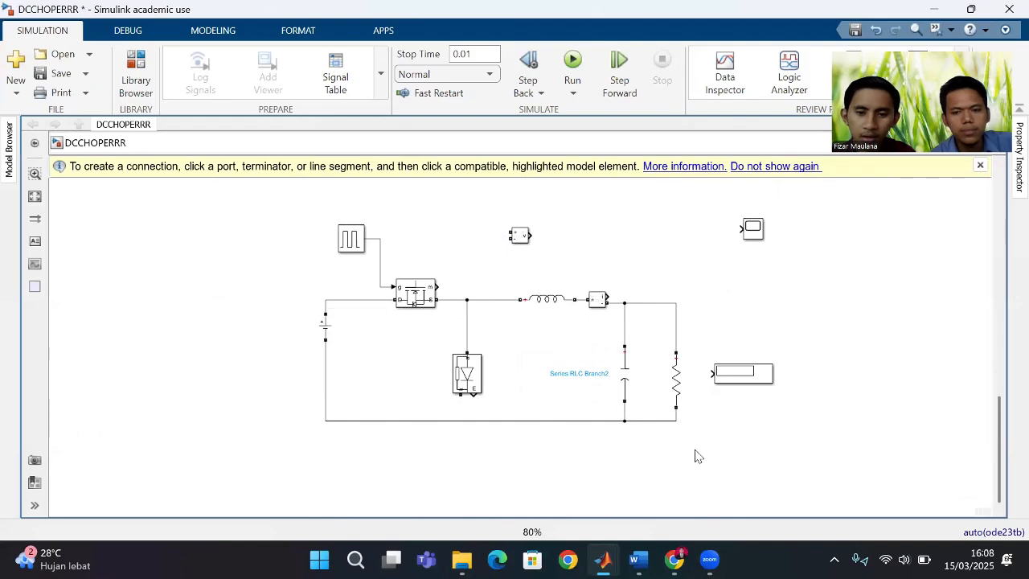
Place the Voltage Measurement block between the resistor and the Display, wire it across the resistor, and connect its output to the Display
drag(730, 390, 790, 389)
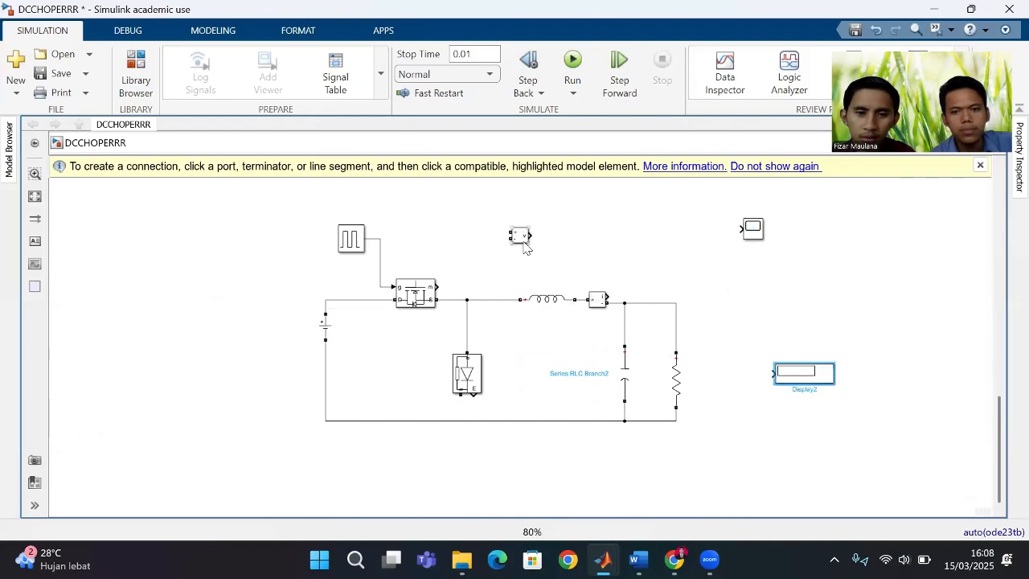
drag(523, 242, 726, 397)
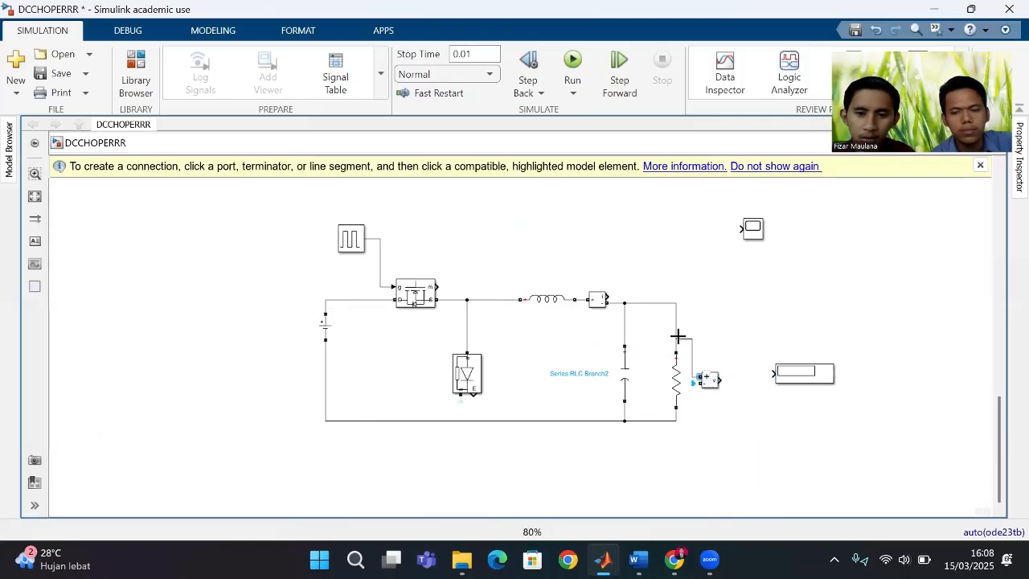
drag(698, 383, 676, 418)
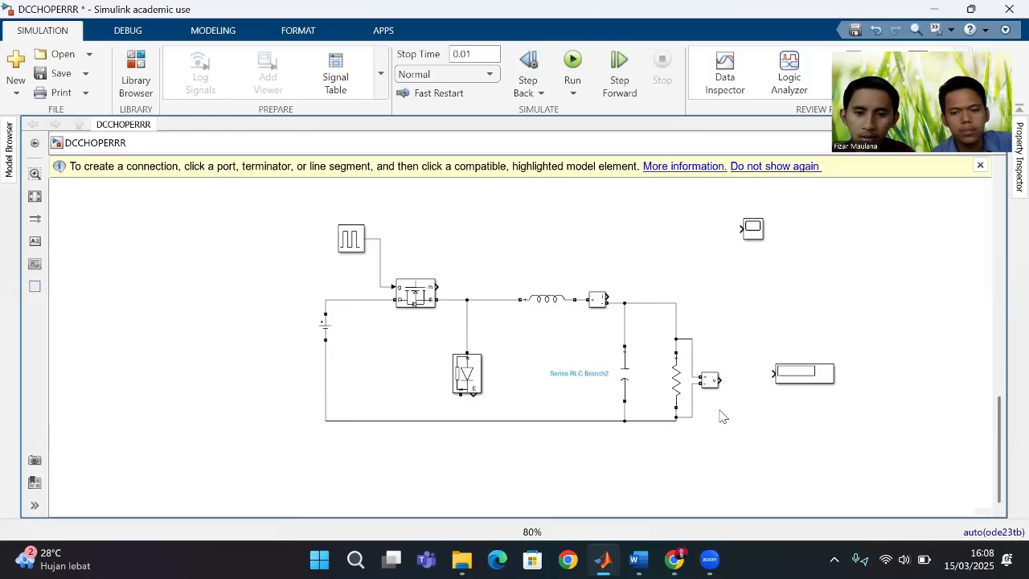
drag(720, 378, 762, 381)
click(758, 349)
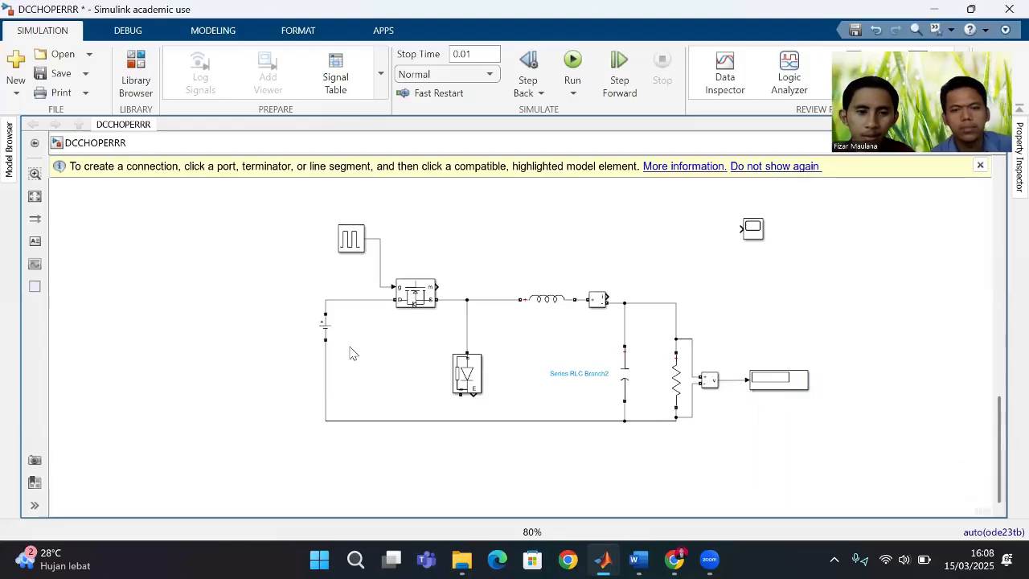
Shift the DC Voltage Source down and the diode up, then connect the diode's lower terminal to the bottom return line
drag(328, 332, 328, 358)
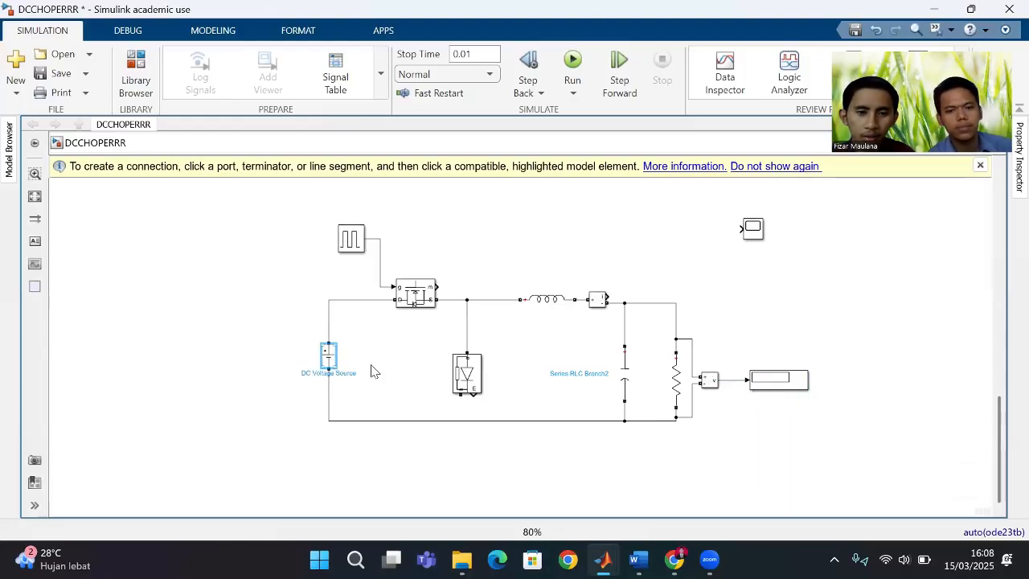
drag(458, 378, 458, 362)
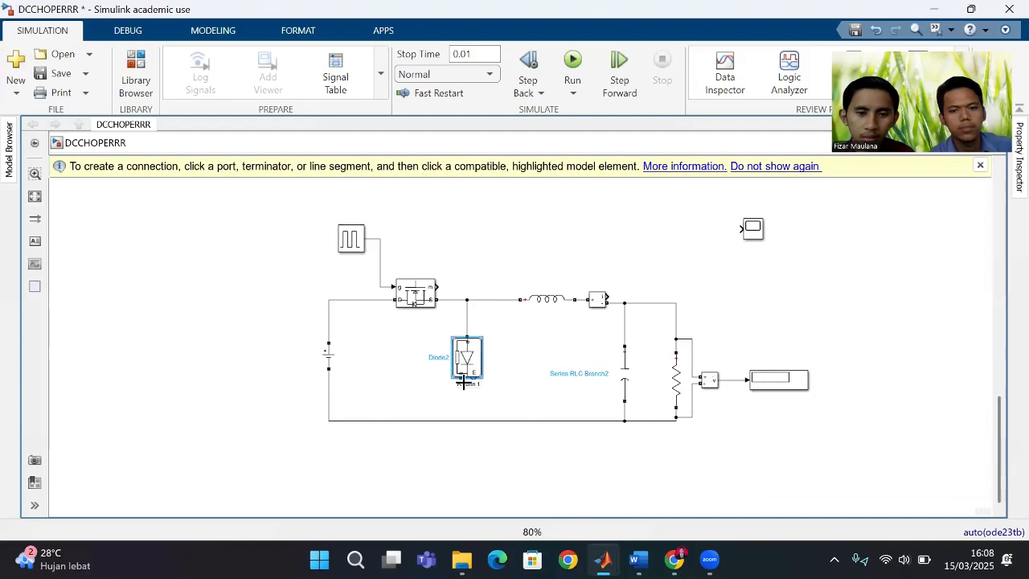
click(461, 417)
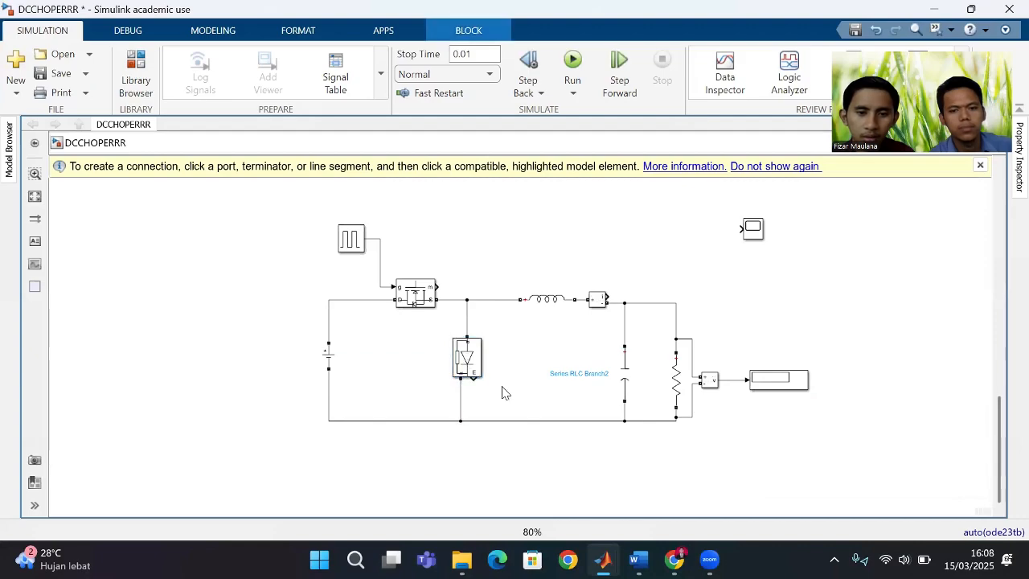
key(alt+1)
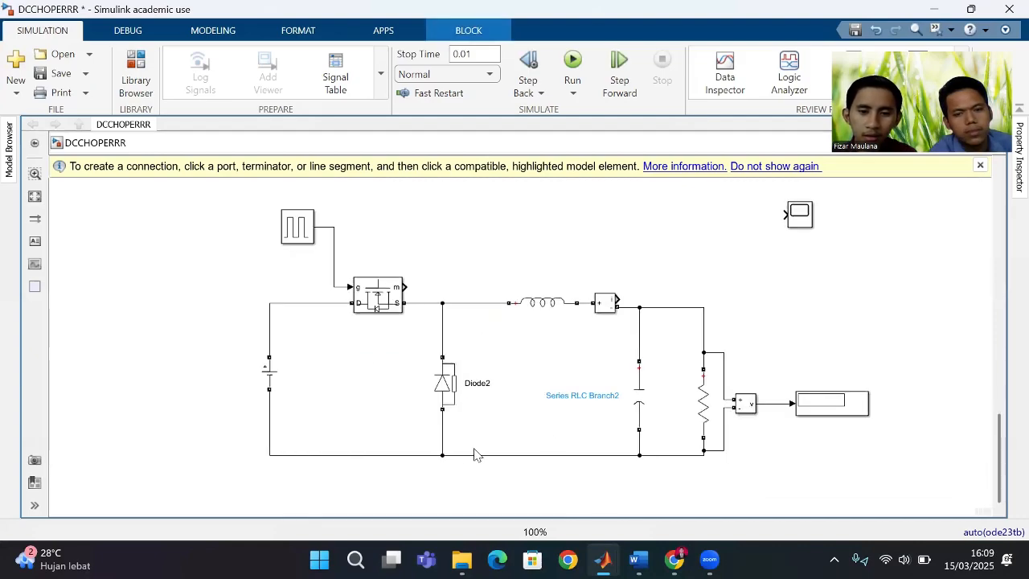
click(577, 377)
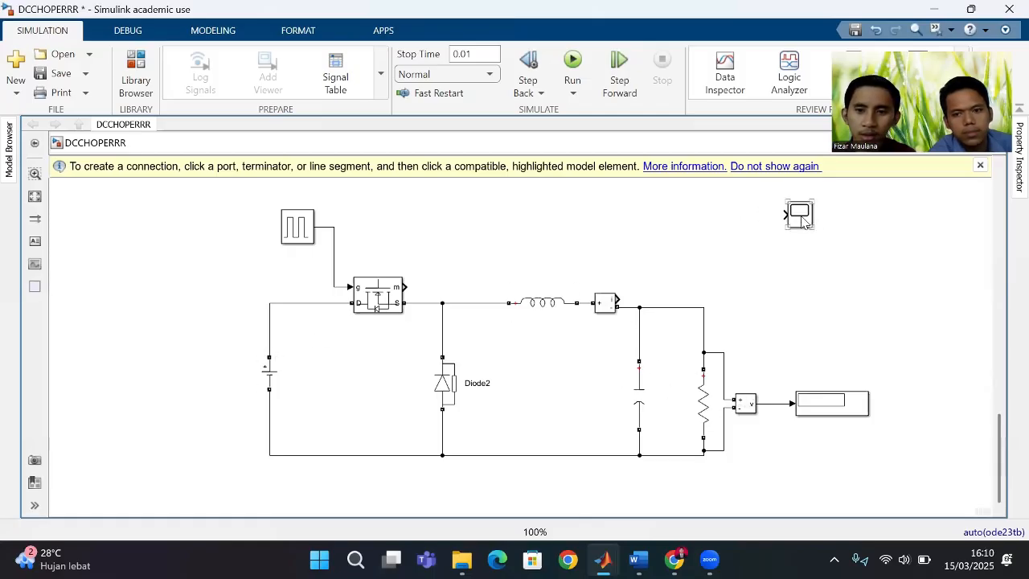
Move the Scope slightly down, then set its number of input ports to 3 with a layout of three stacked displays
drag(802, 223, 812, 255)
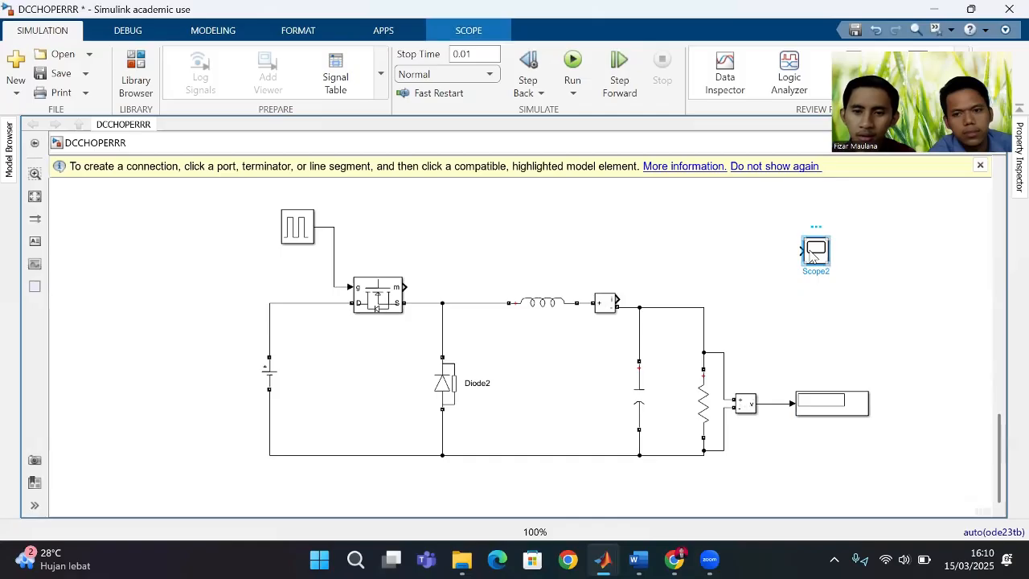
double_click(811, 254)
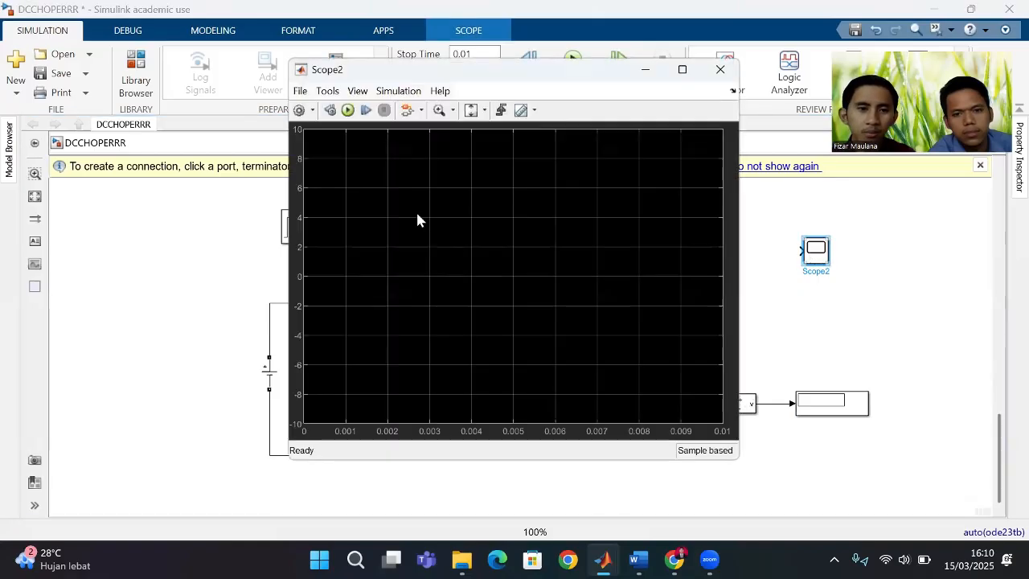
click(298, 110)
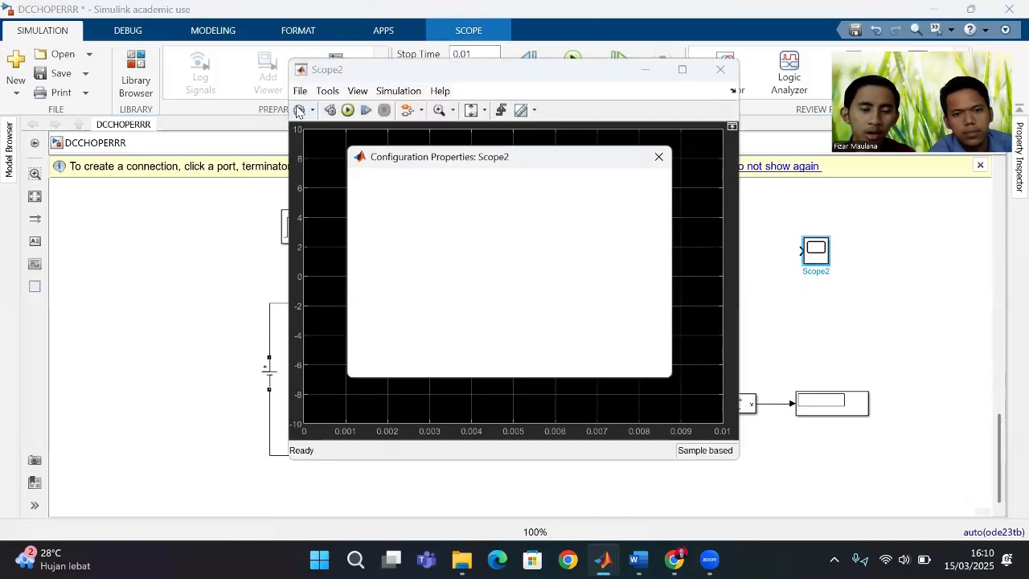
double_click(493, 243)
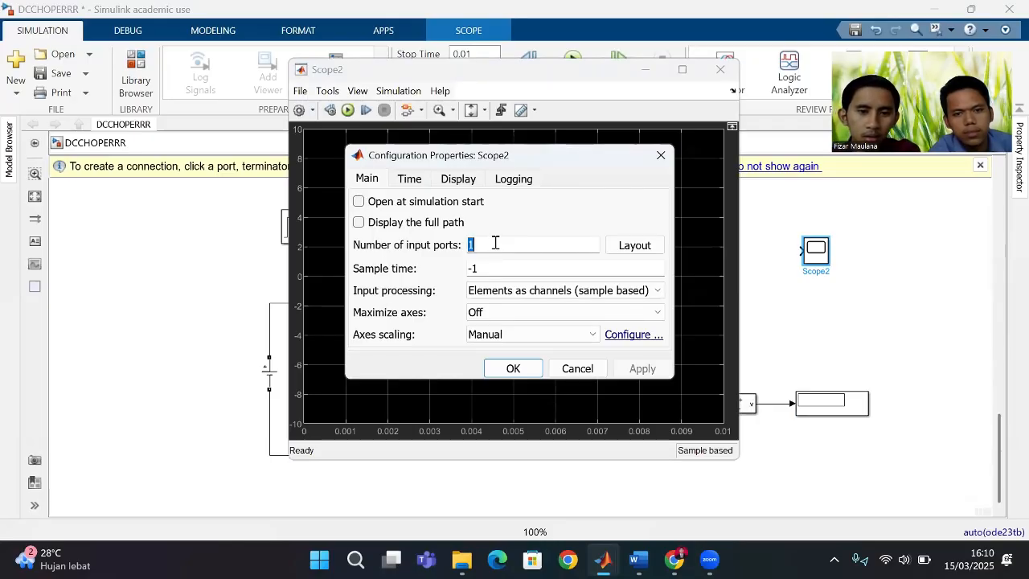
text(3)
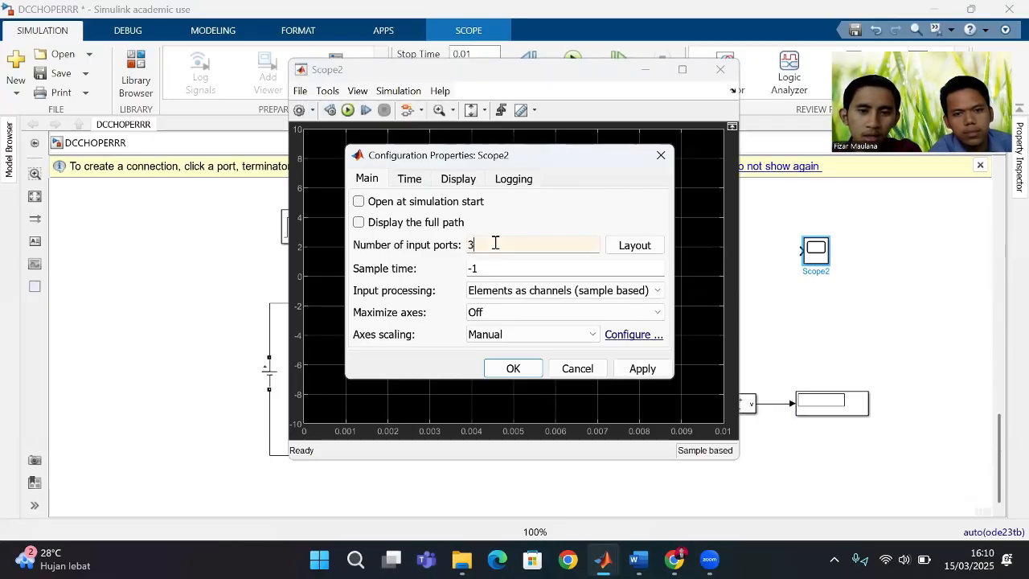
click(641, 251)
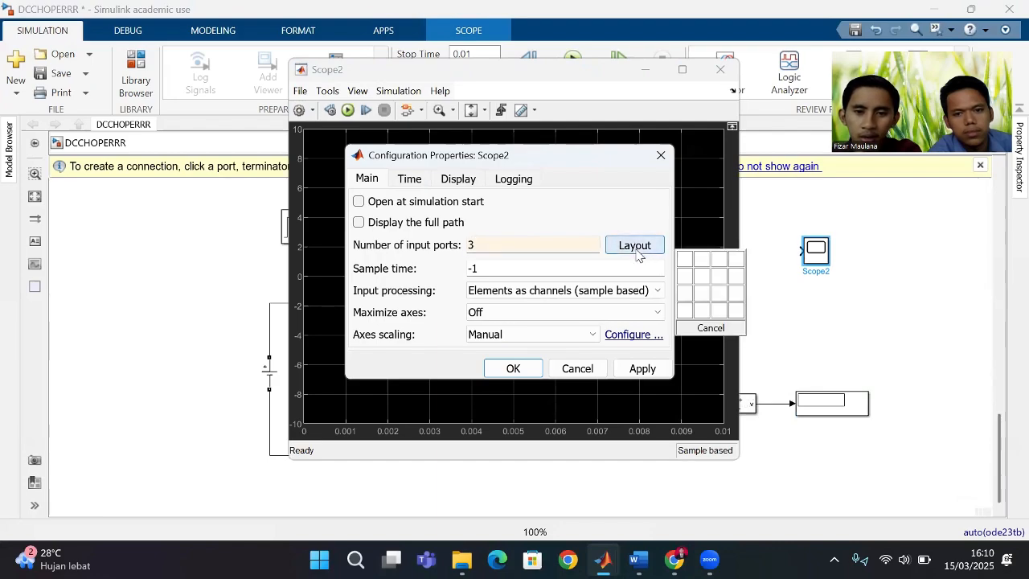
click(683, 291)
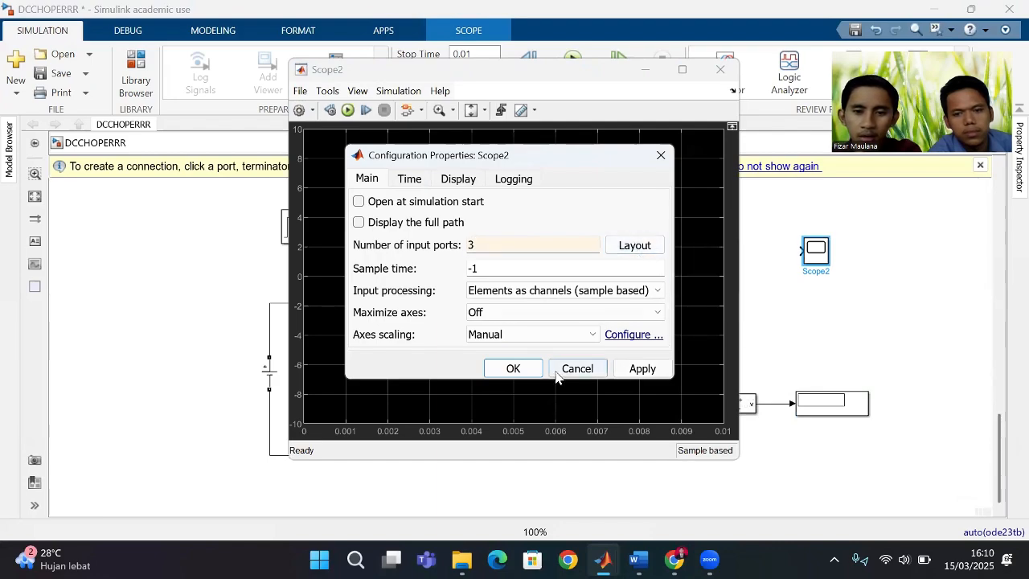
click(640, 369)
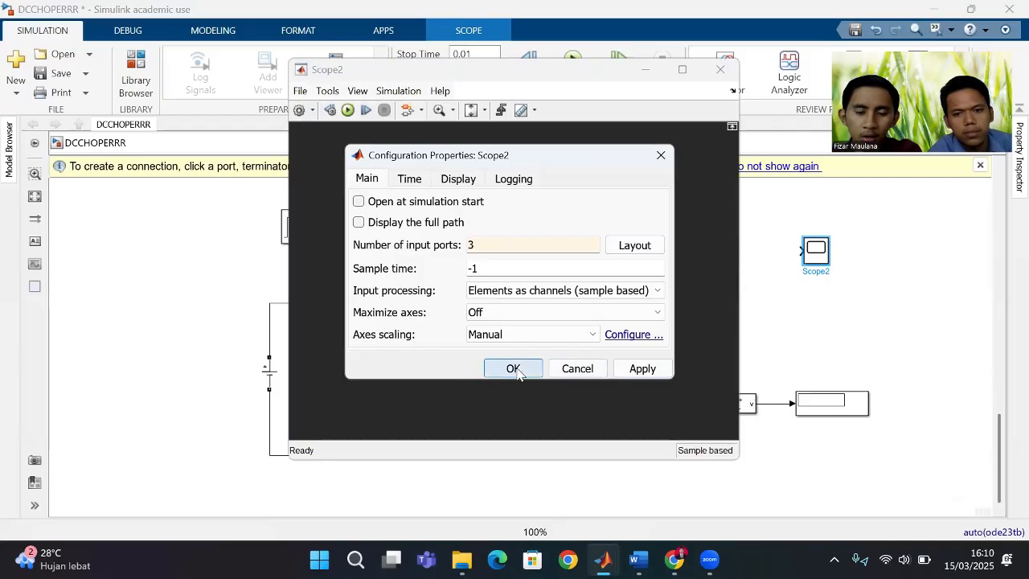
click(641, 368)
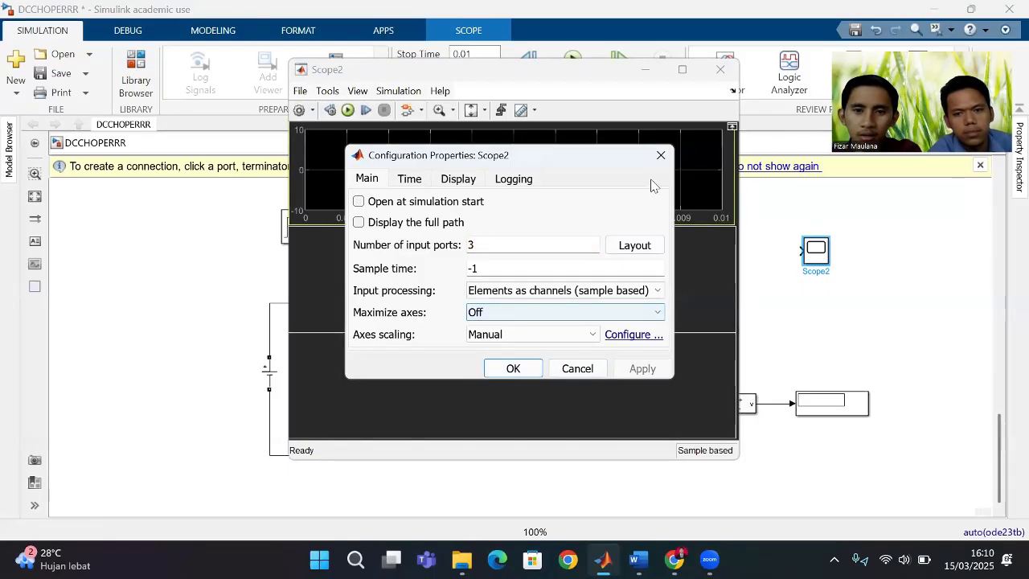
Connect the Scope's three inputs, in order, to the Pulse Generator output line, the Current Measurement output and the Voltage Measurement output
click(661, 155)
click(720, 70)
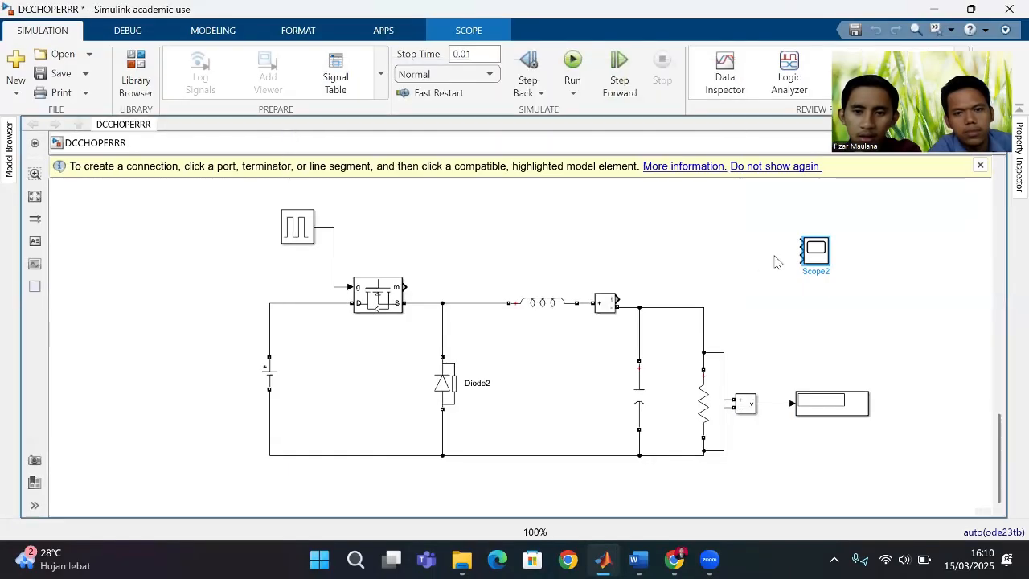
drag(798, 240, 333, 233)
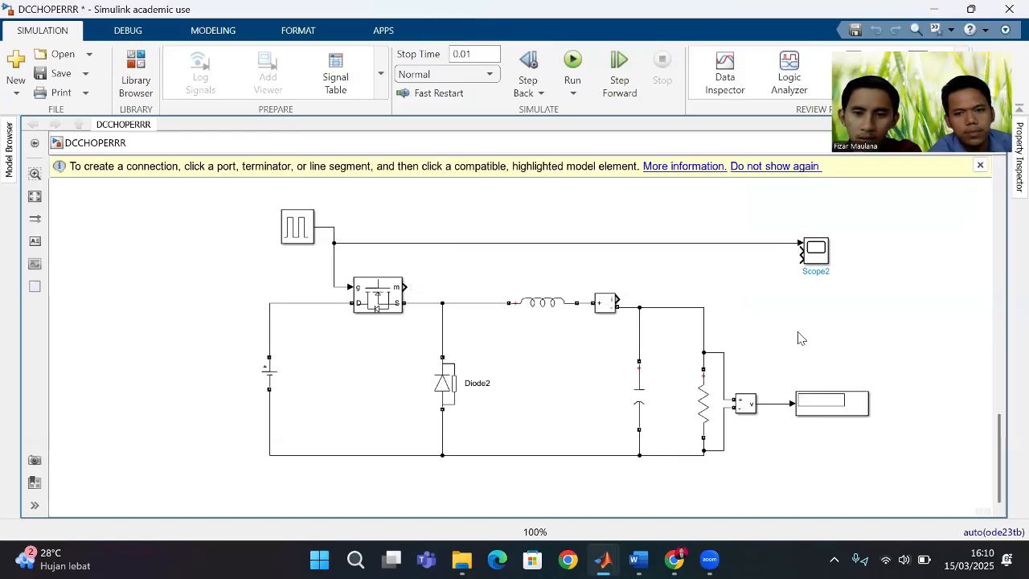
drag(795, 249, 614, 297)
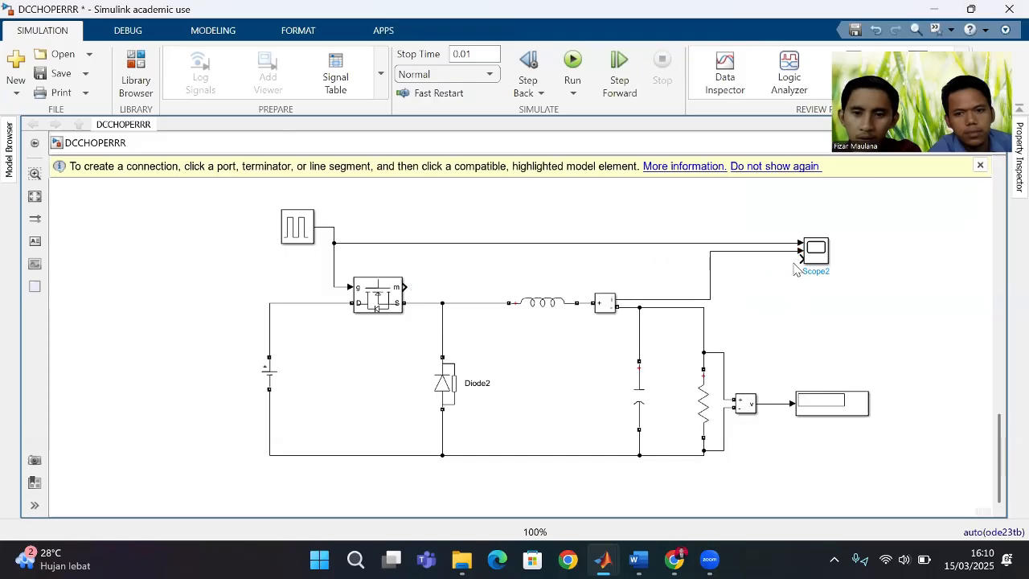
drag(799, 257, 771, 403)
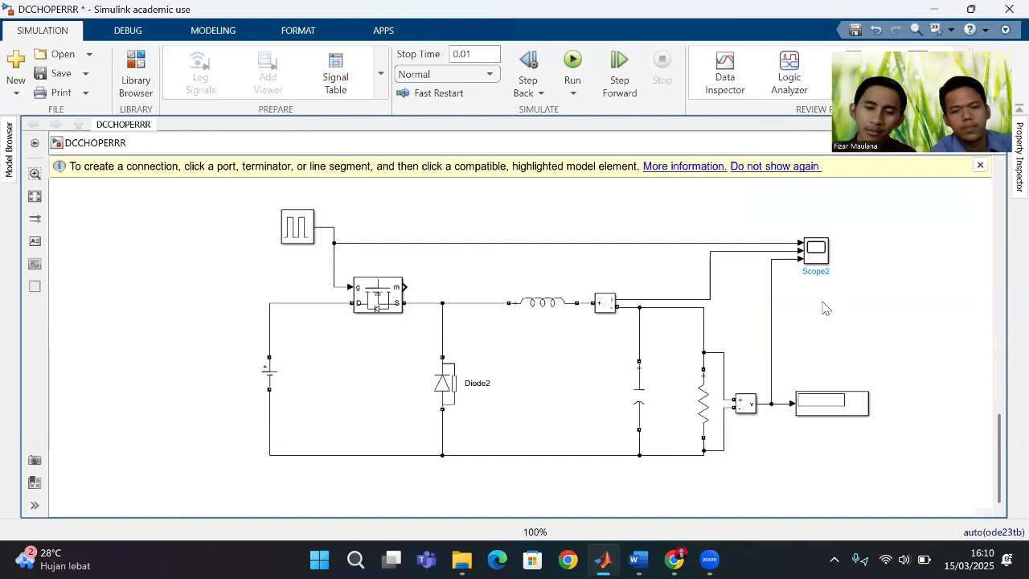
Set the DC Voltage Source amplitude to 12 V
scroll(823, 306, up, 1)
scroll(810, 330, down, 2)
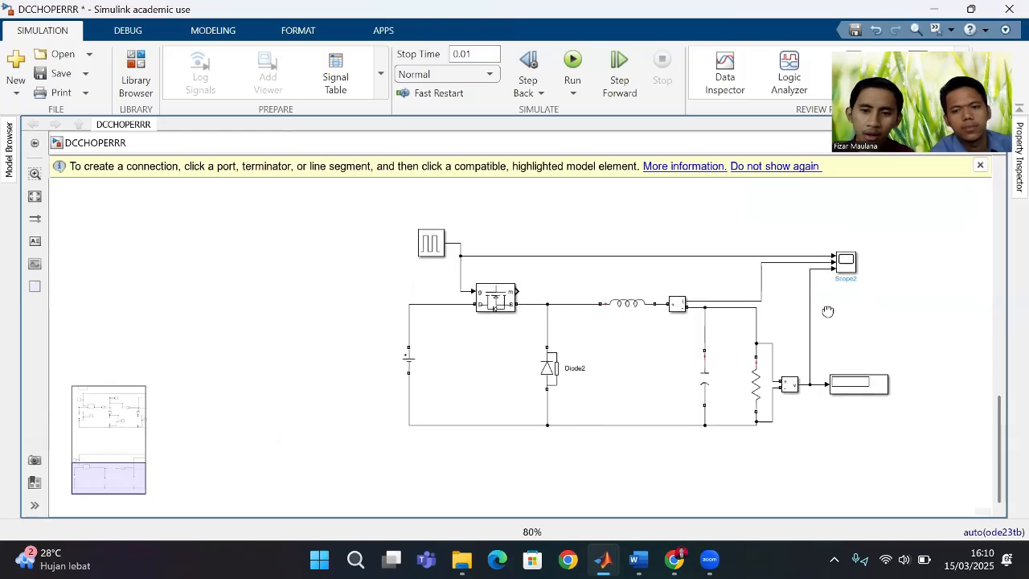
click(393, 352)
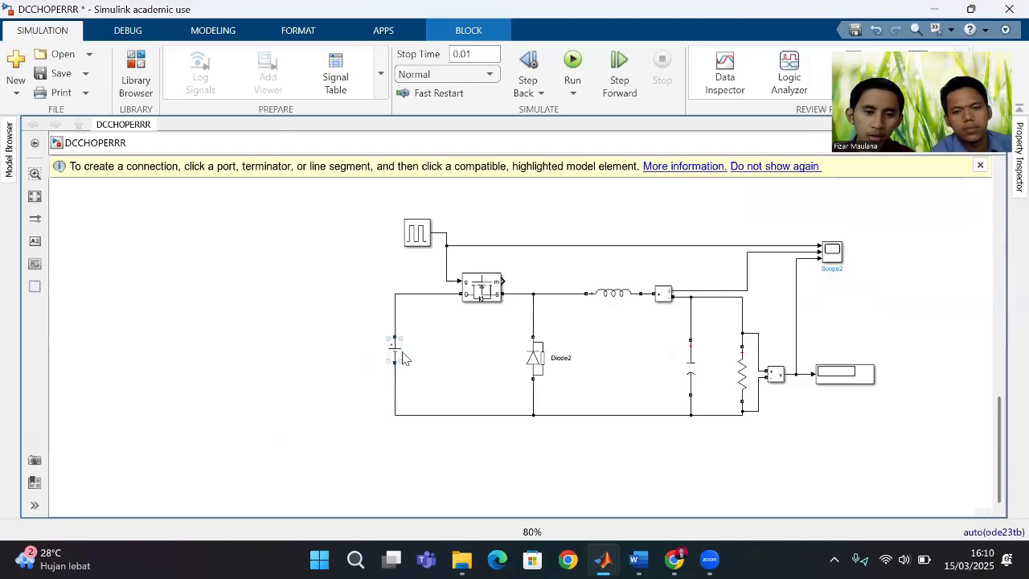
double_click(396, 353)
double_click(464, 358)
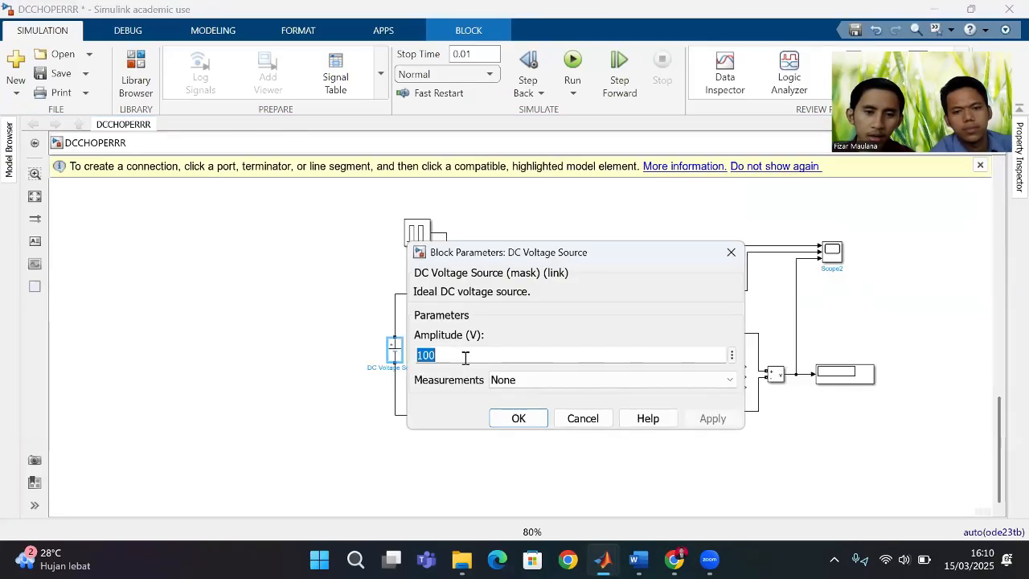
text(12)
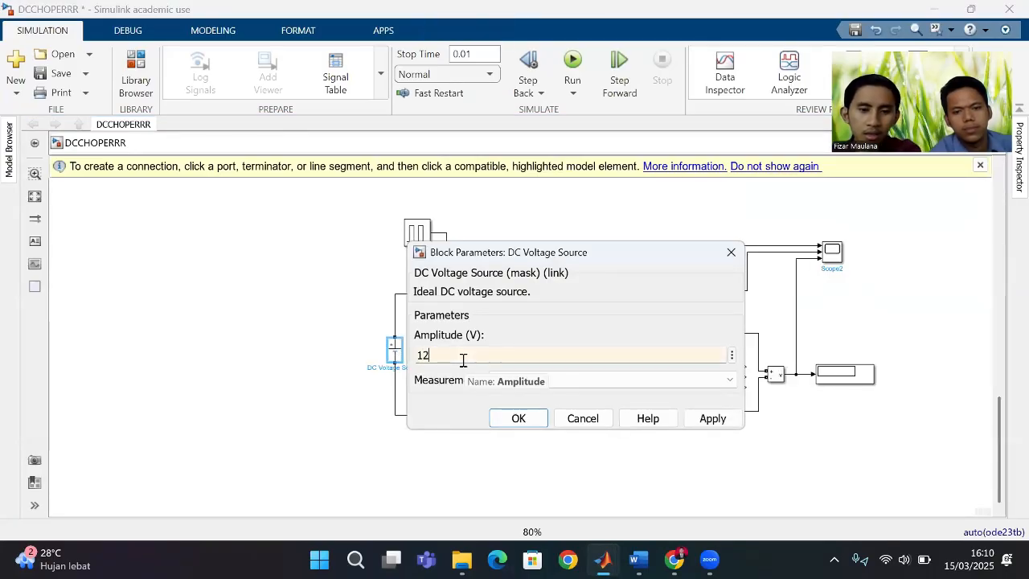
click(519, 420)
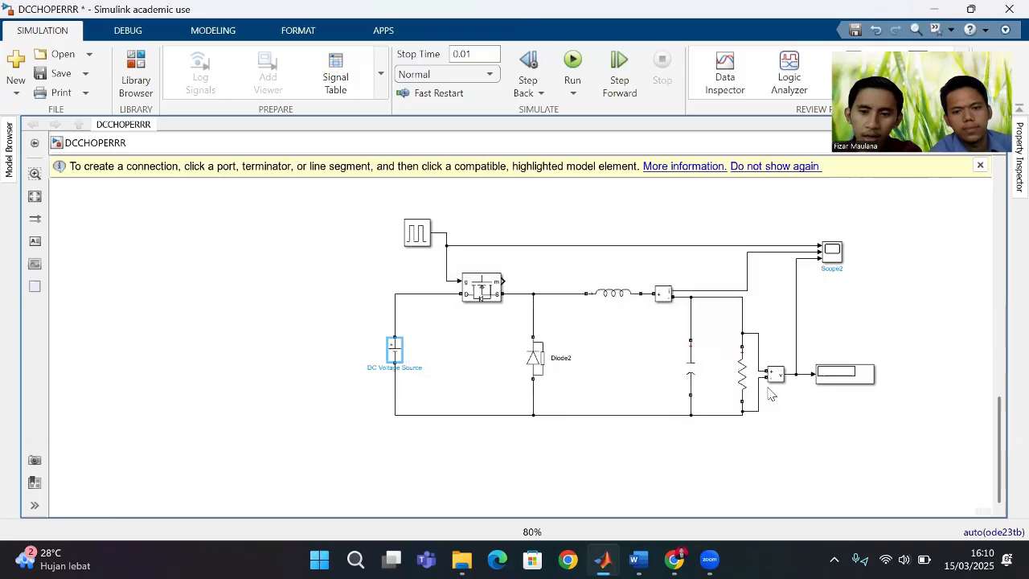
Run the chopper circuit simulation with the stop time of 0.01
click(844, 381)
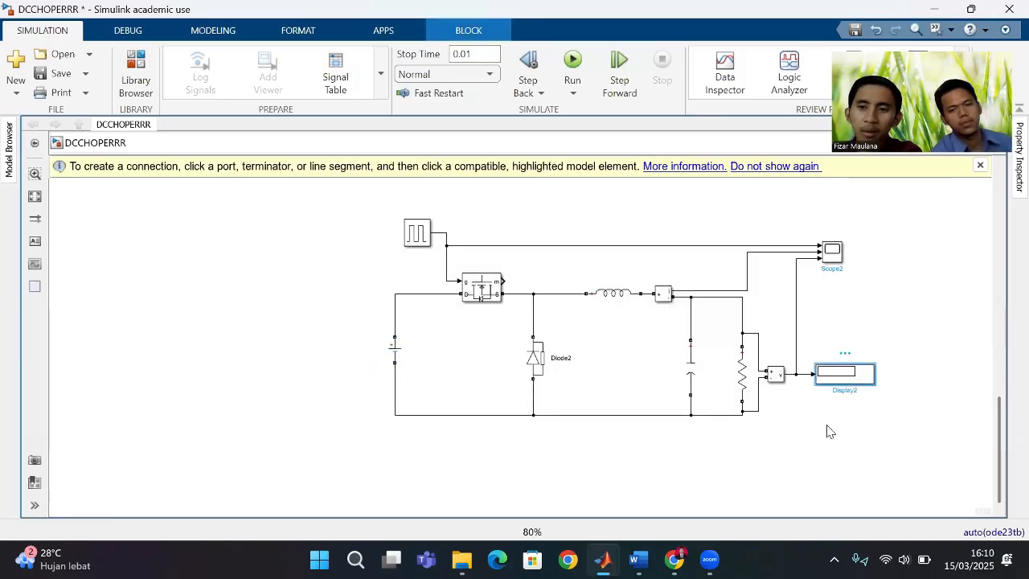
drag(829, 427, 794, 439)
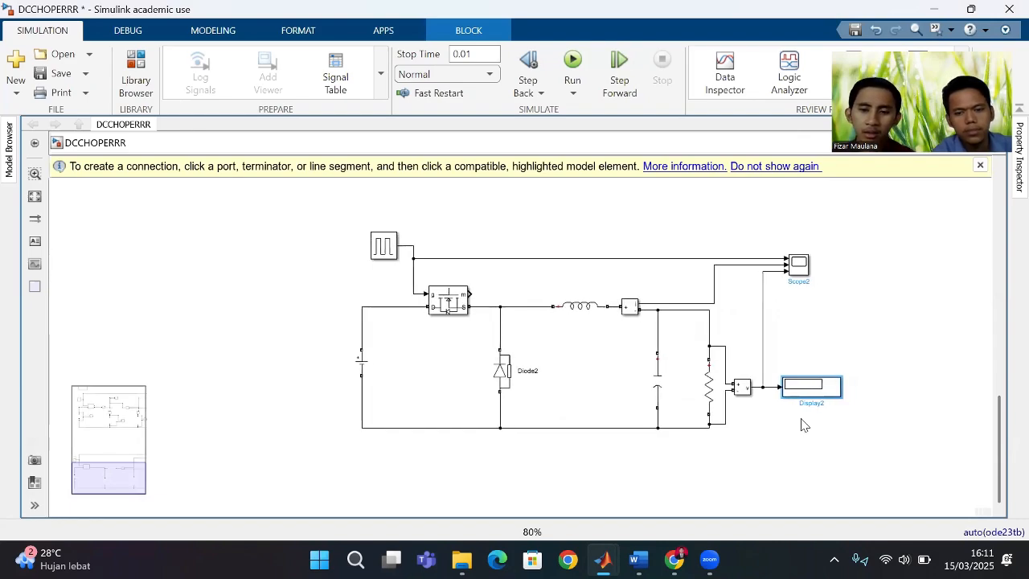
scroll(799, 306, up, 2)
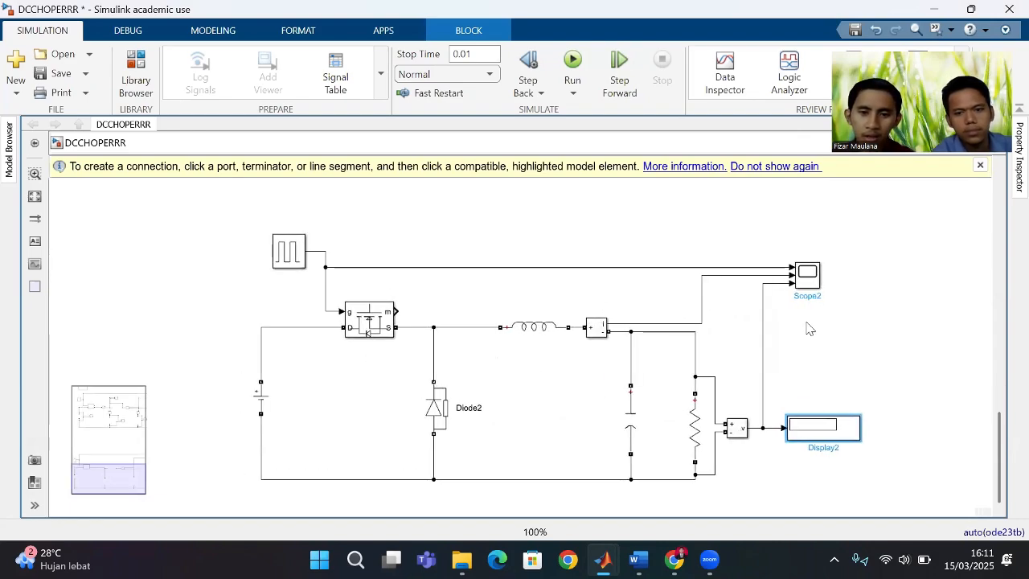
click(303, 336)
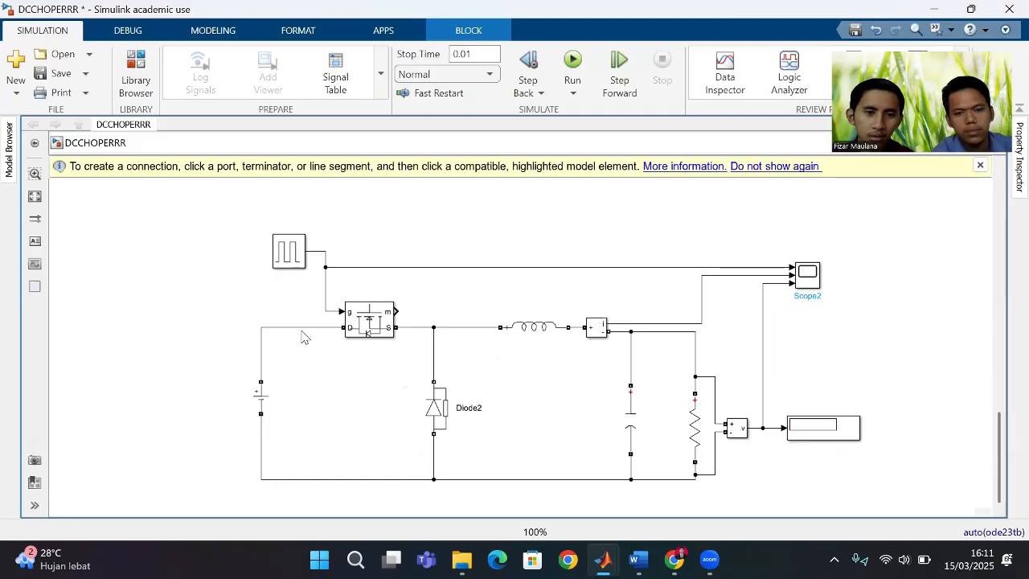
click(571, 68)
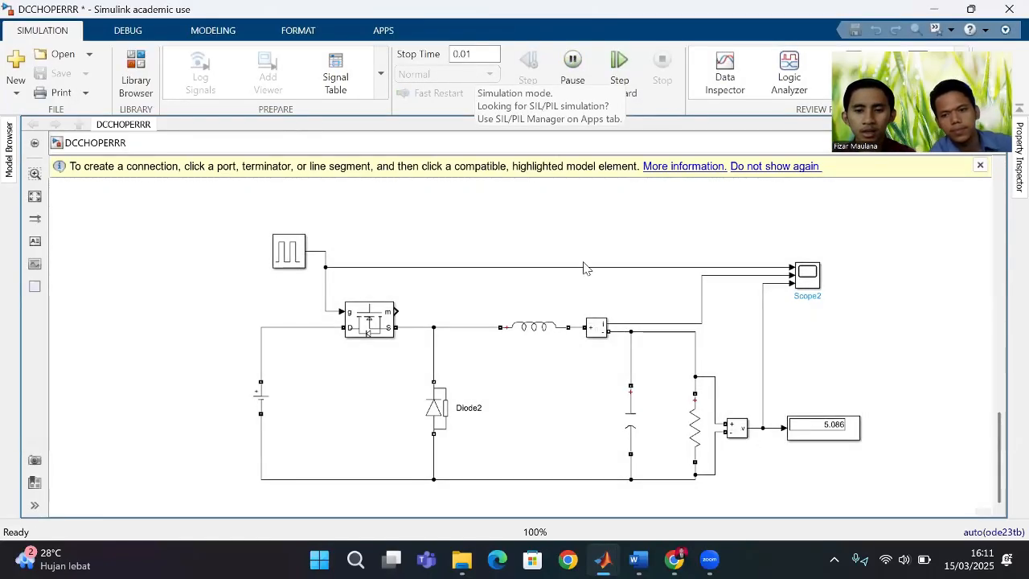
Examine the output voltage reading on the Display and compare it with the source side of the circuit
click(834, 444)
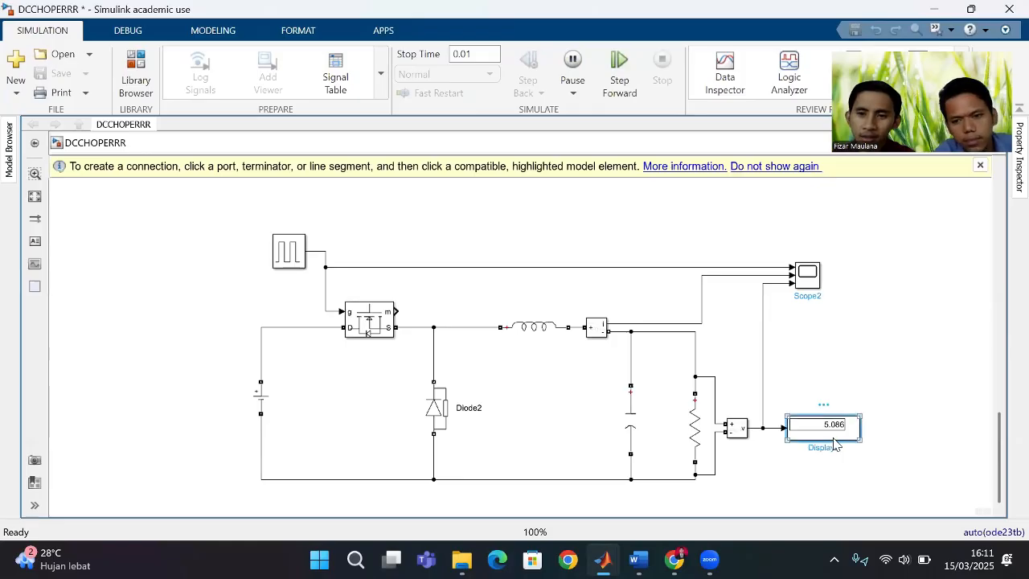
scroll(834, 444, up, 5)
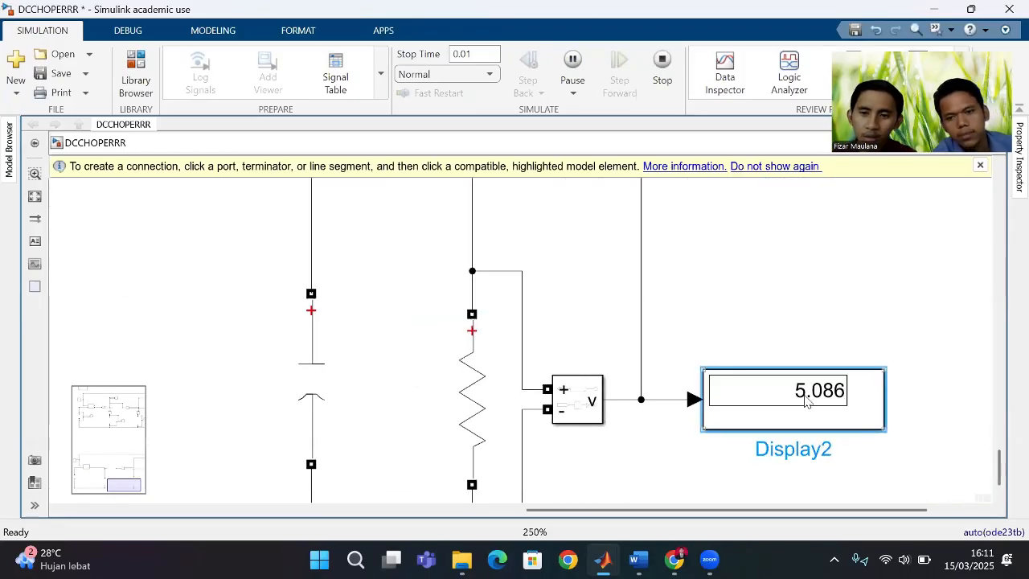
scroll(807, 400, down, 5)
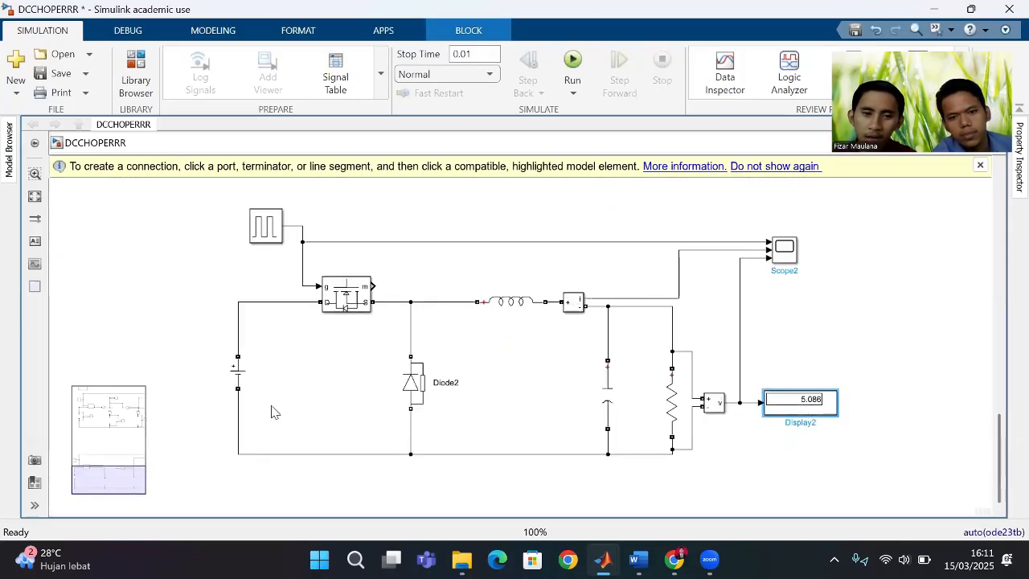
scroll(241, 386, up, 3)
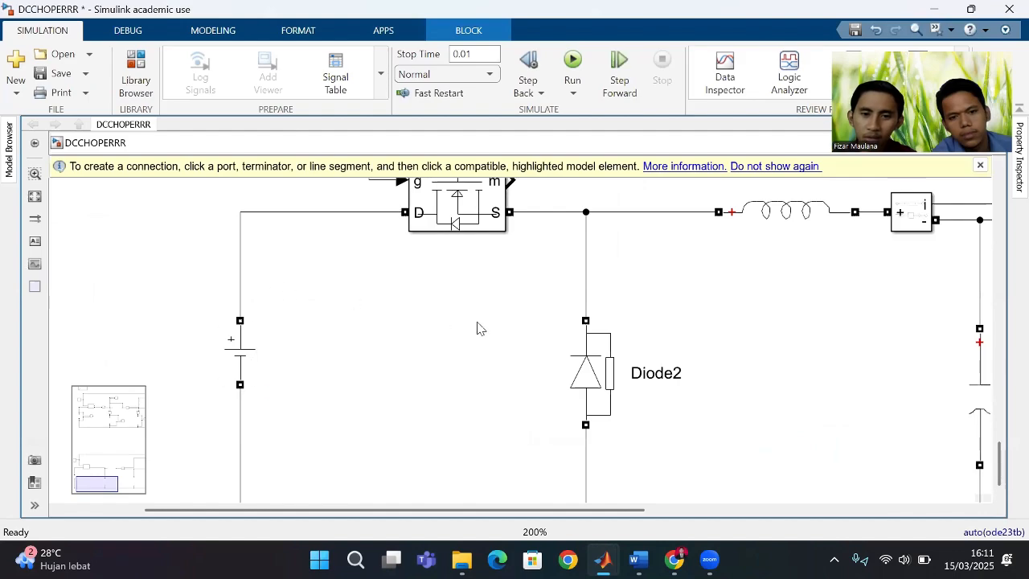
scroll(478, 327, down, 4)
scroll(814, 392, up, 5)
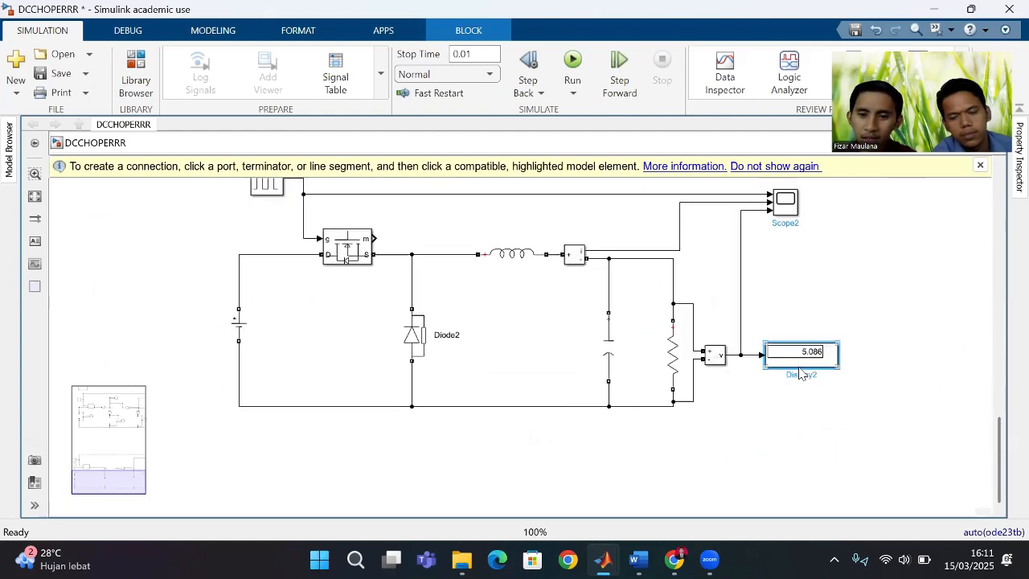
scroll(824, 370, up, 1)
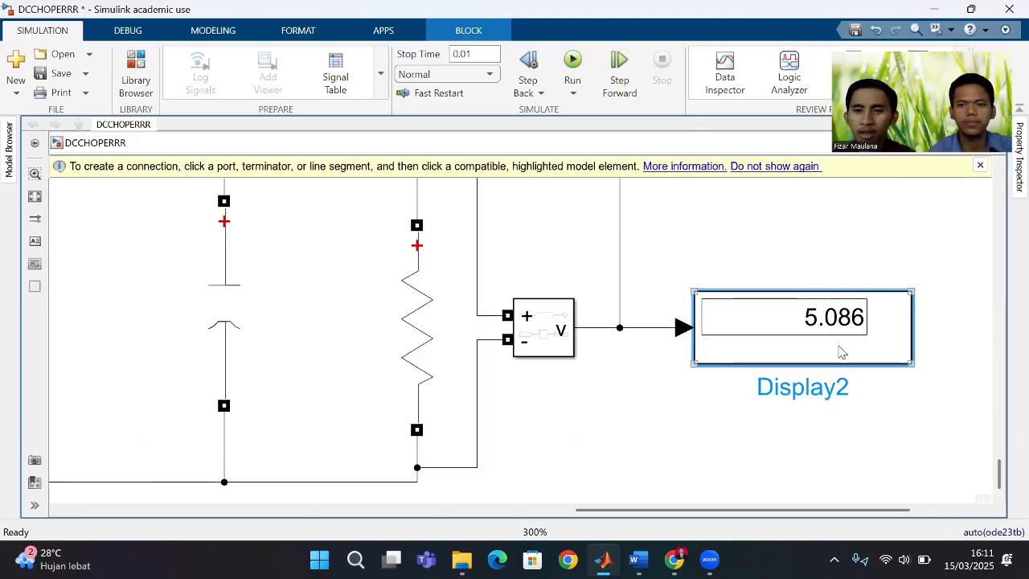
scroll(843, 335, down, 5)
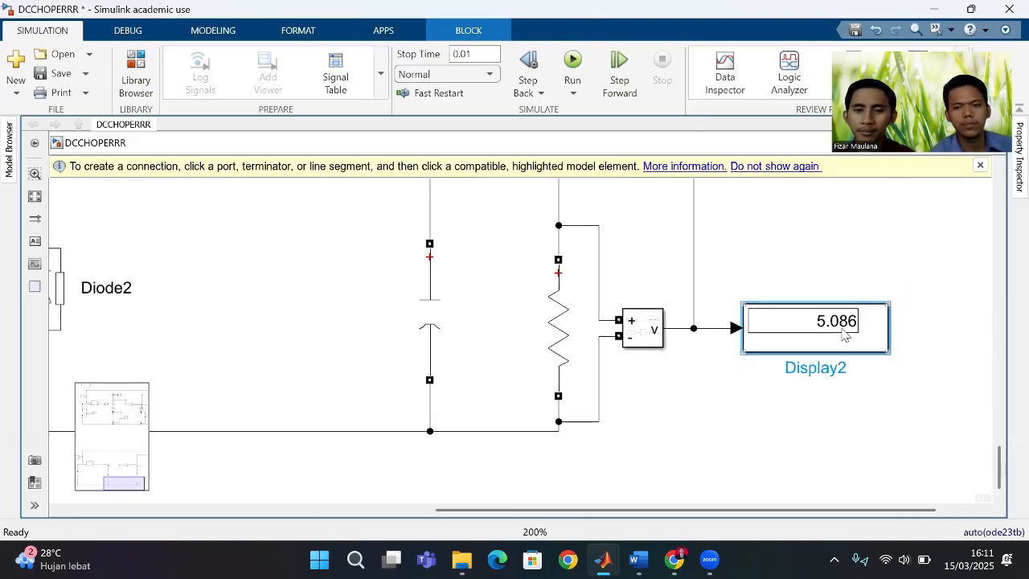
scroll(746, 288, up, 3)
scroll(745, 288, left, 3)
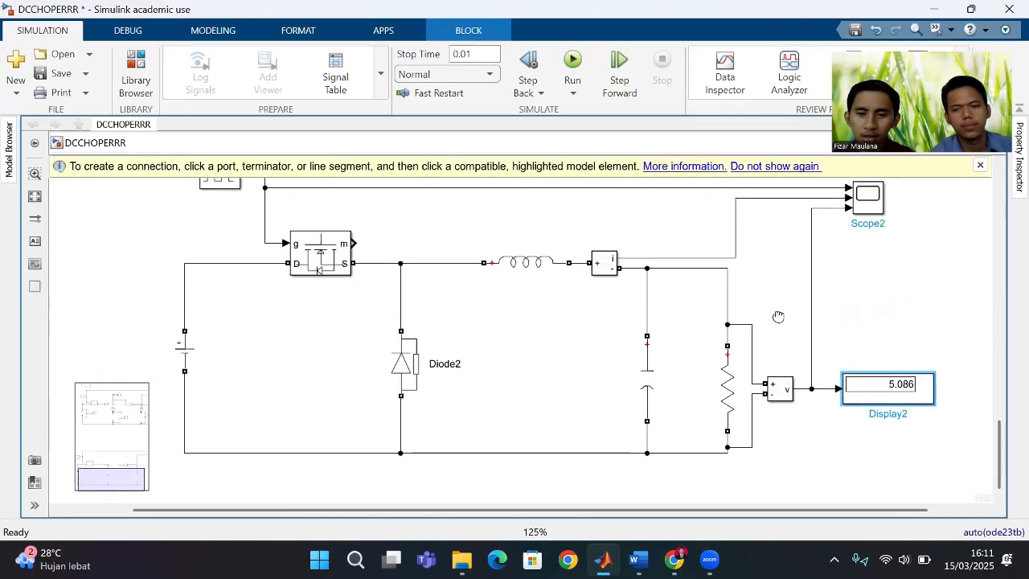
drag(752, 259, 740, 263)
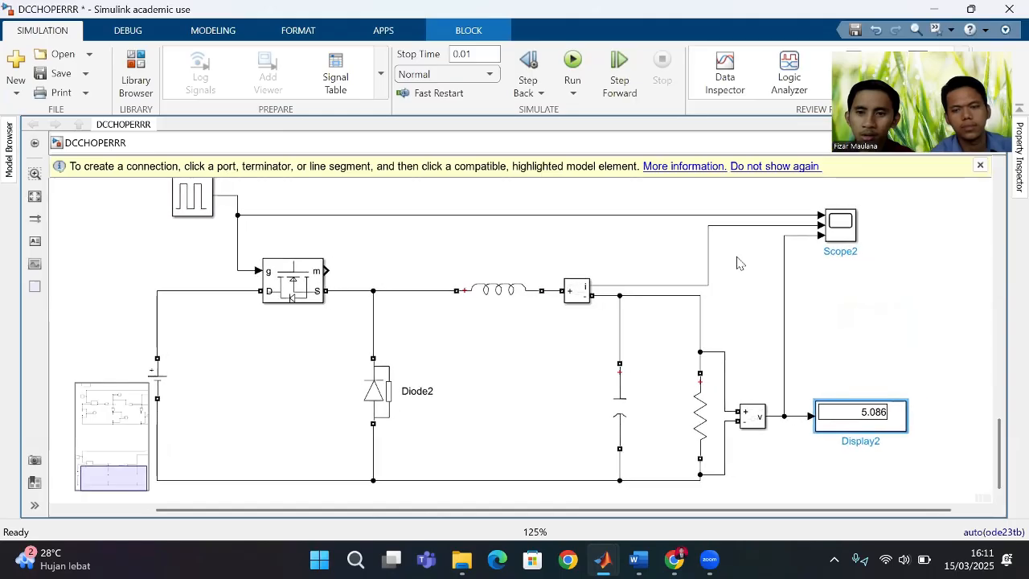
Inspect the Scope's three waveforms full screen with cursor measurements, zooming the time axis to about 2 to 2.5 ms, then close the Scope
double_click(840, 229)
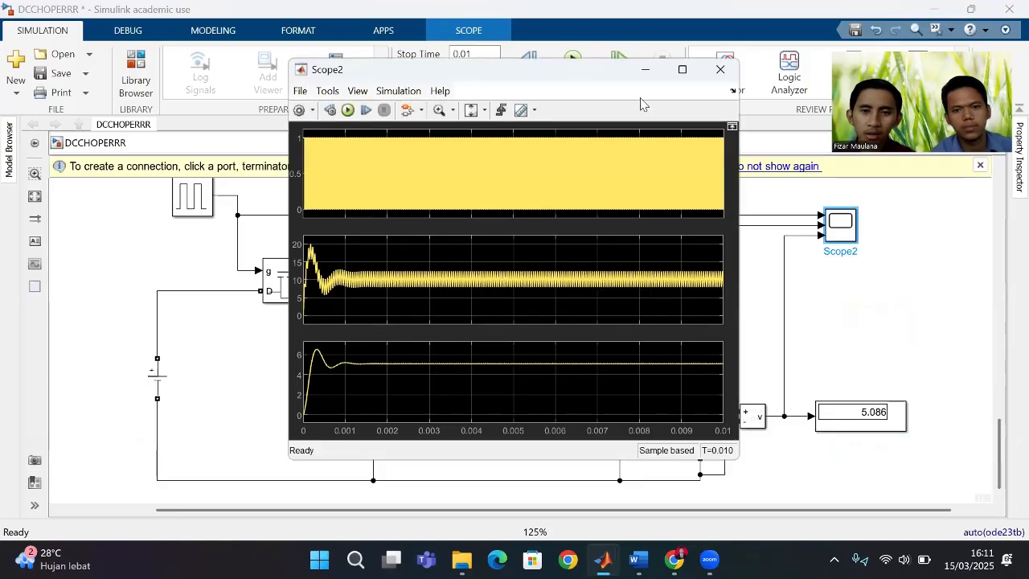
click(682, 69)
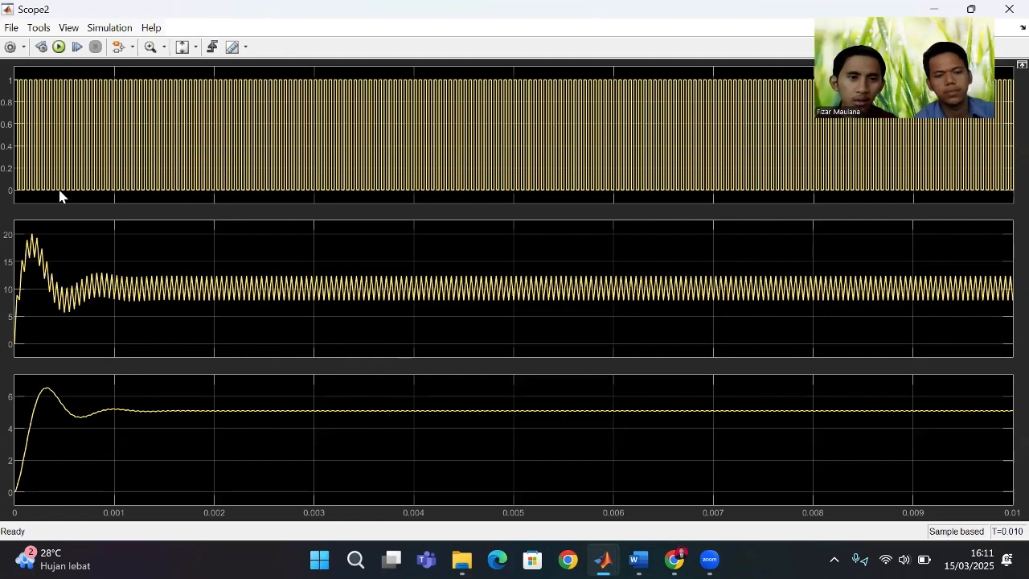
click(233, 46)
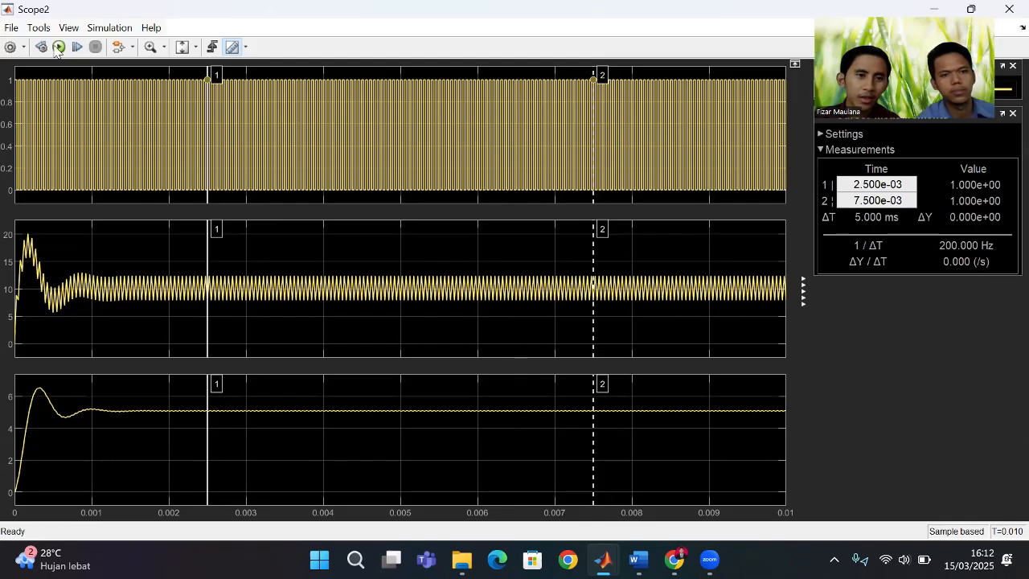
click(165, 47)
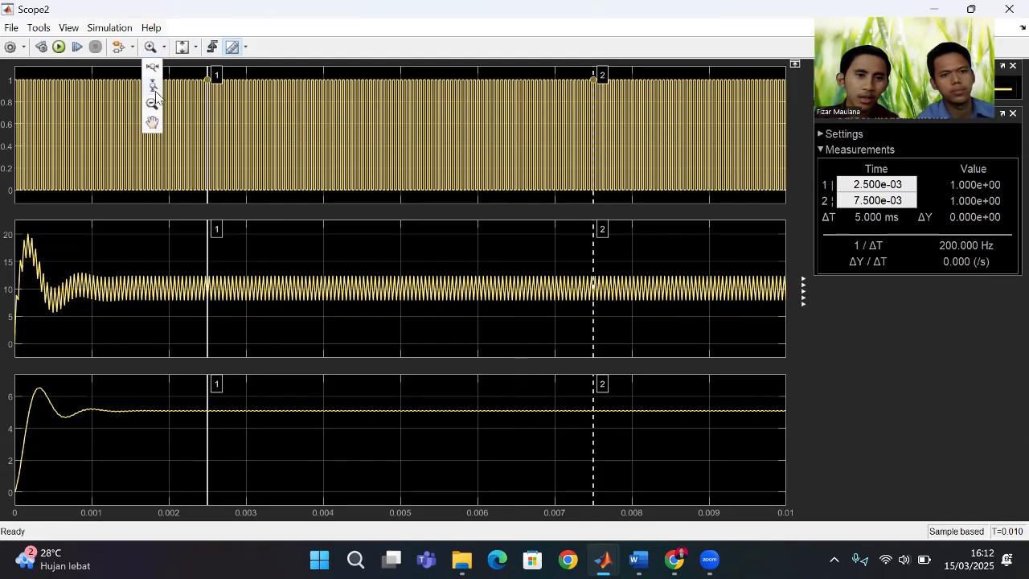
click(154, 69)
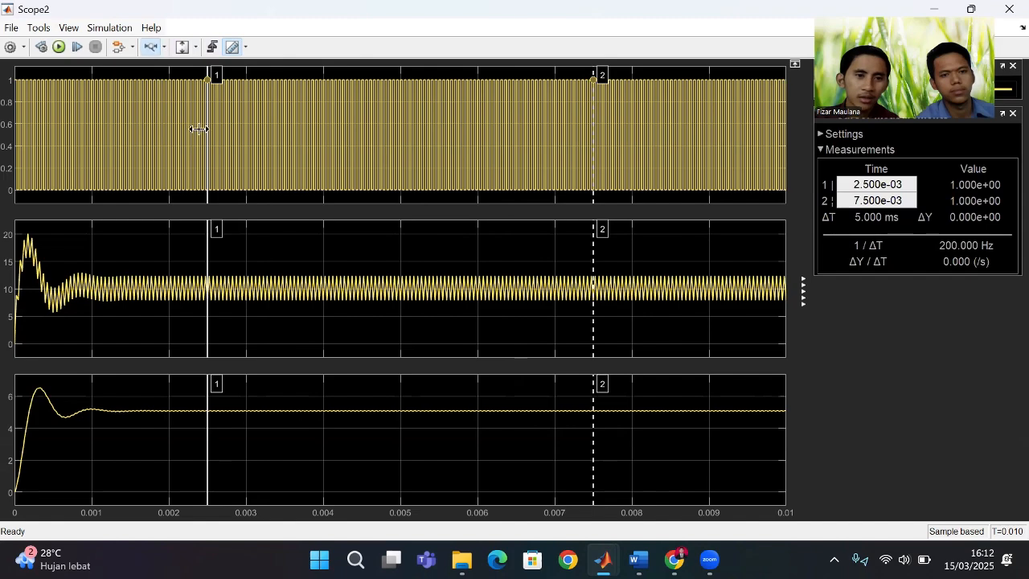
drag(211, 128, 208, 127)
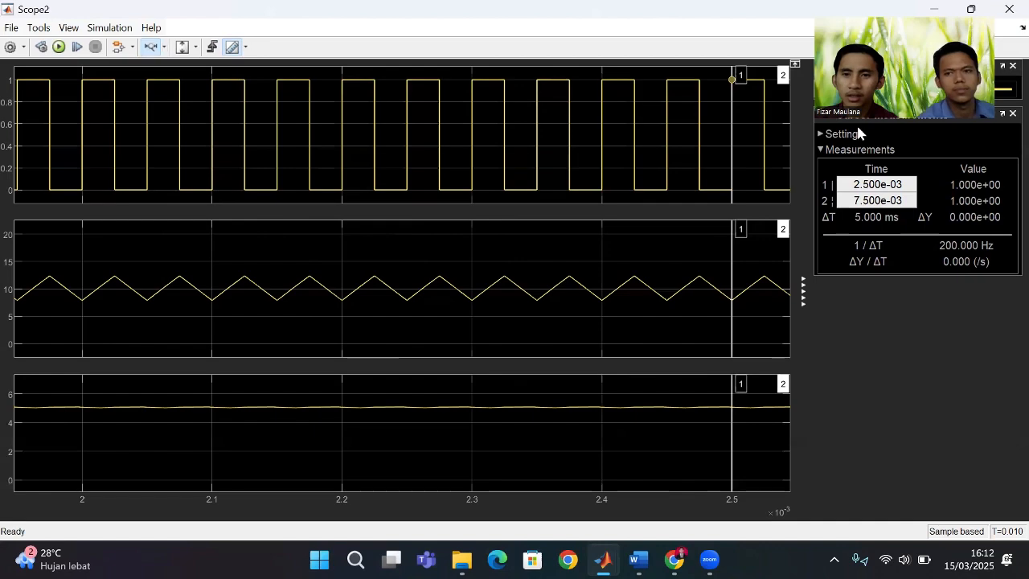
click(1005, 8)
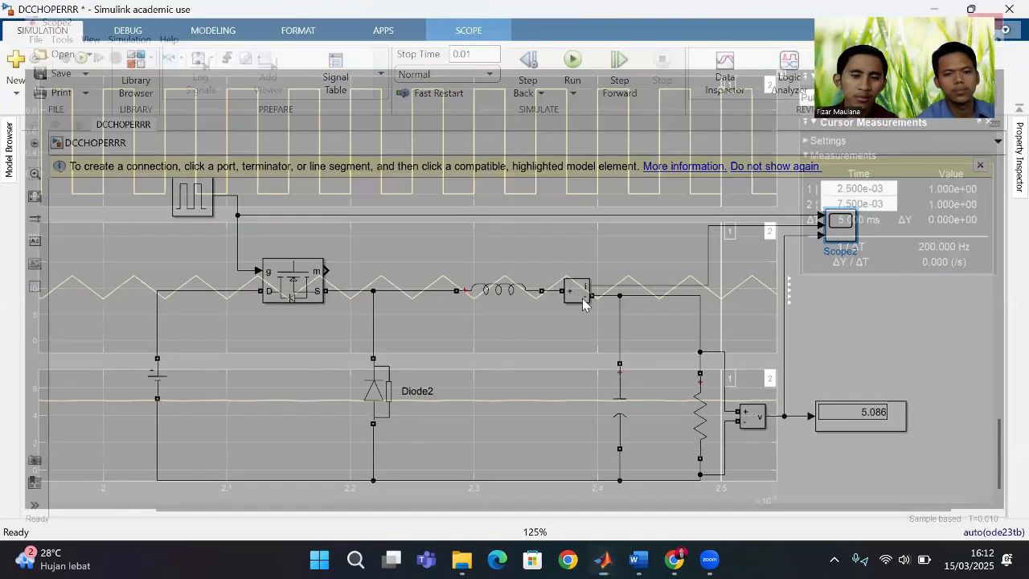
scroll(579, 379, down, 2)
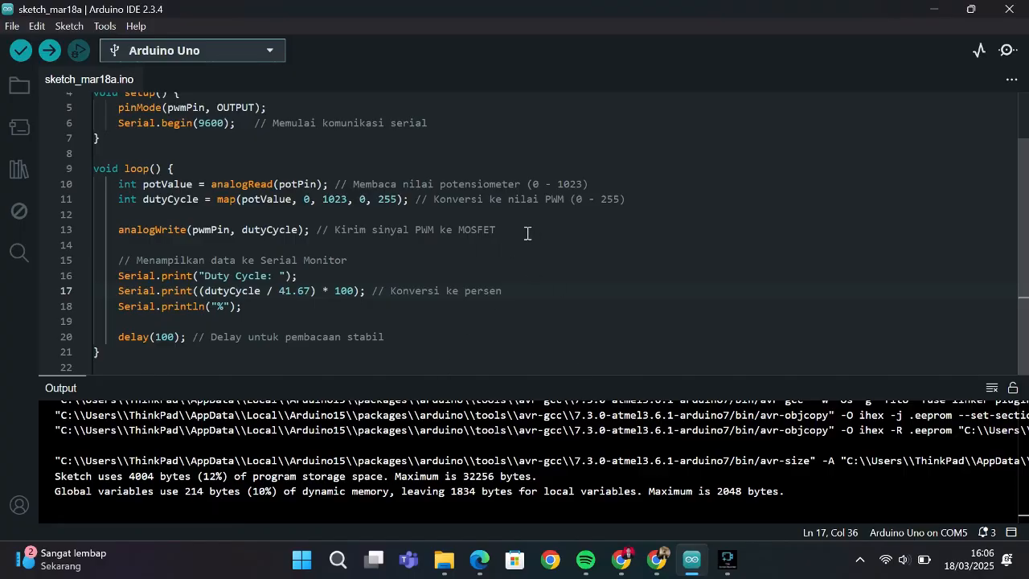
In Arduino IDE, upload the PWM duty cycle sketch to the Arduino Uno and open the Serial Monitor
click(50, 53)
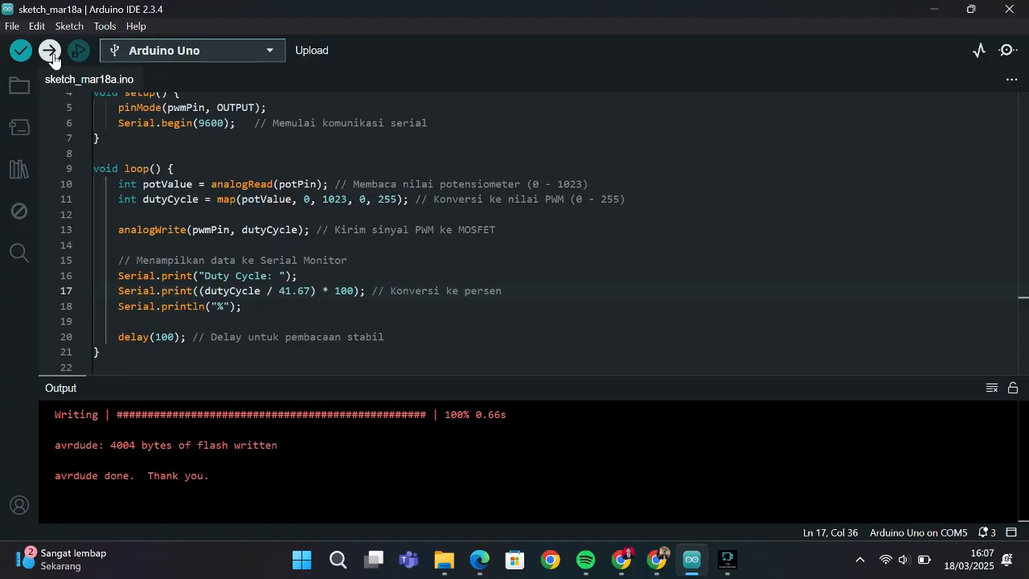
click(1007, 50)
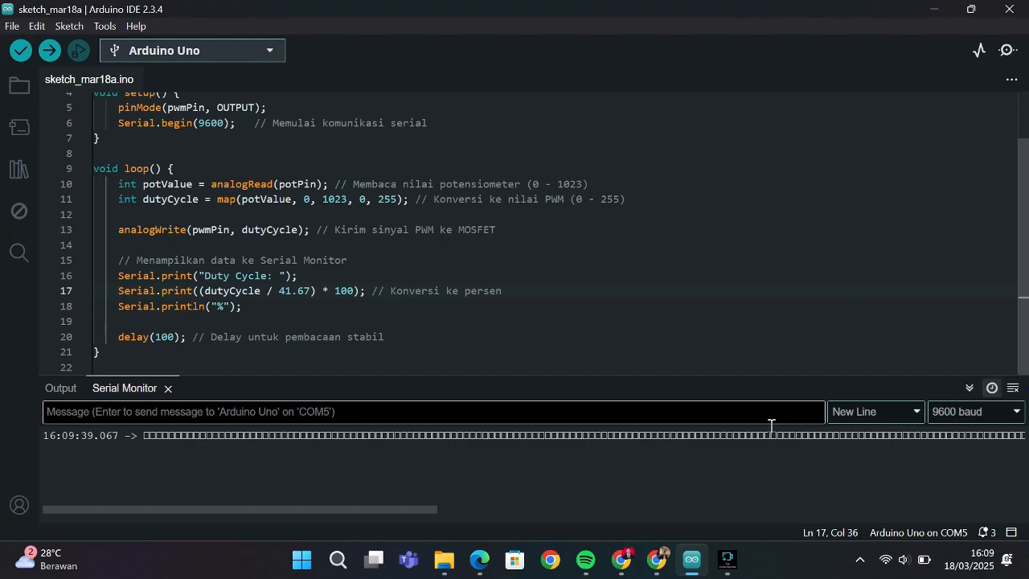